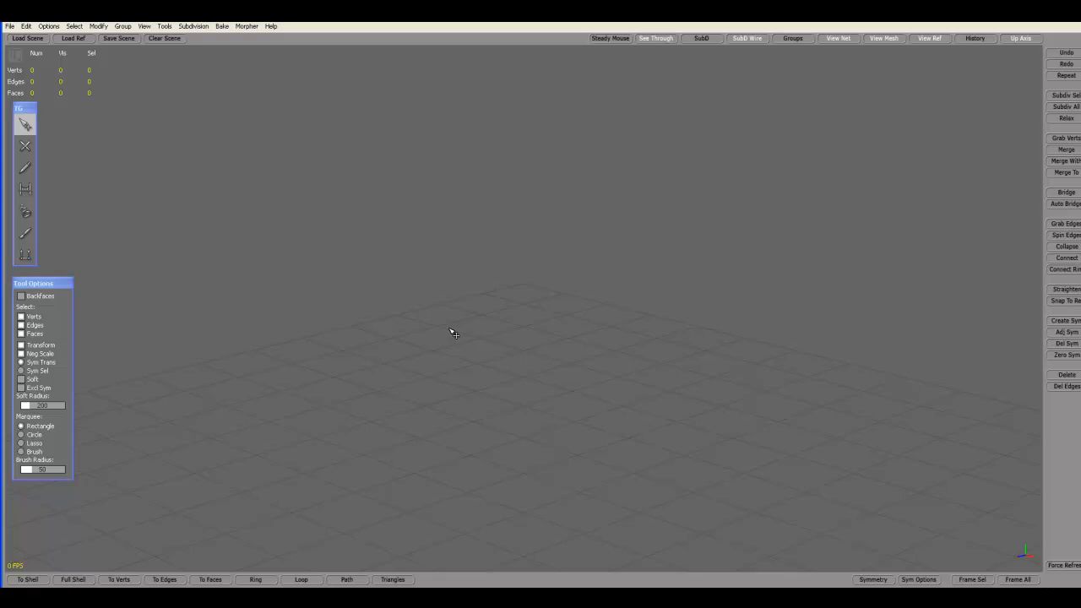
- Load full-body.OBJ as the high-resolution reference mesh and frame its hips and thighs from the front
{"action": "left_click", "coordinate": [72, 39]}
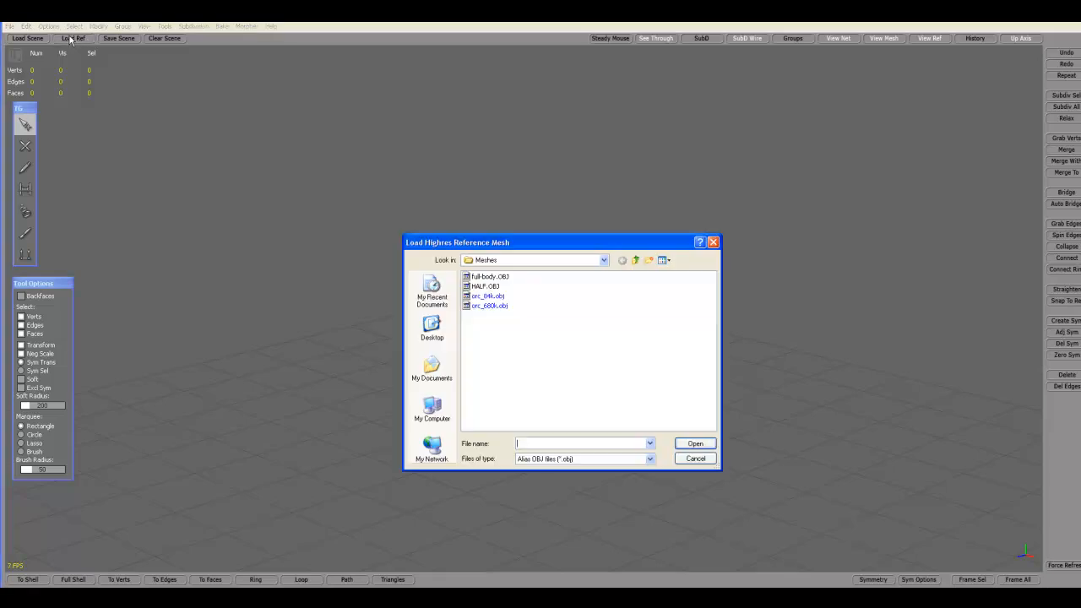
{"action": "left_click", "coordinate": [488, 276]}
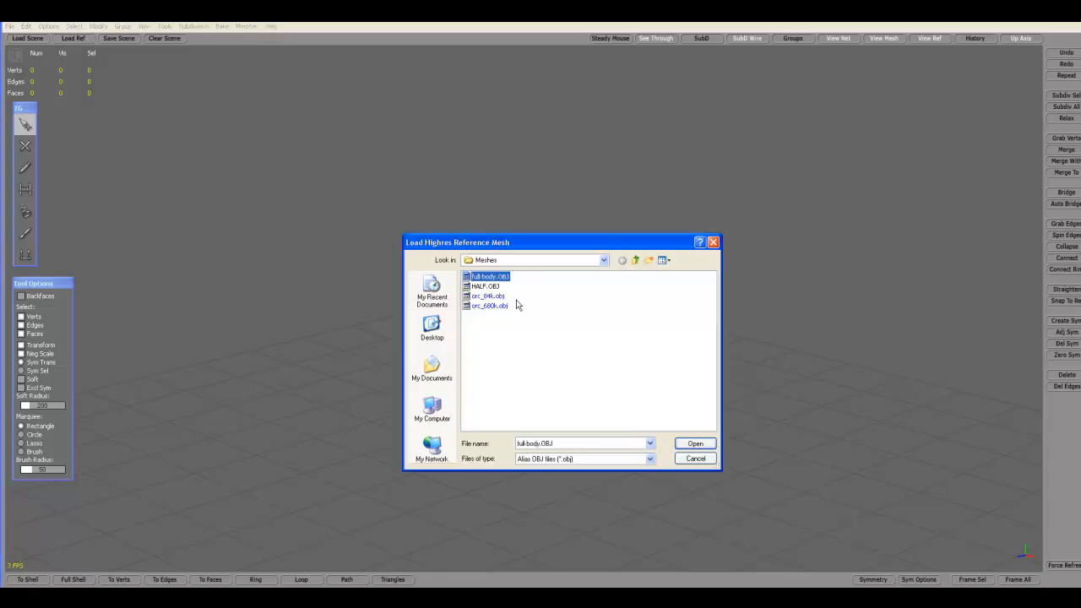
{"action": "left_click", "coordinate": [691, 445]}
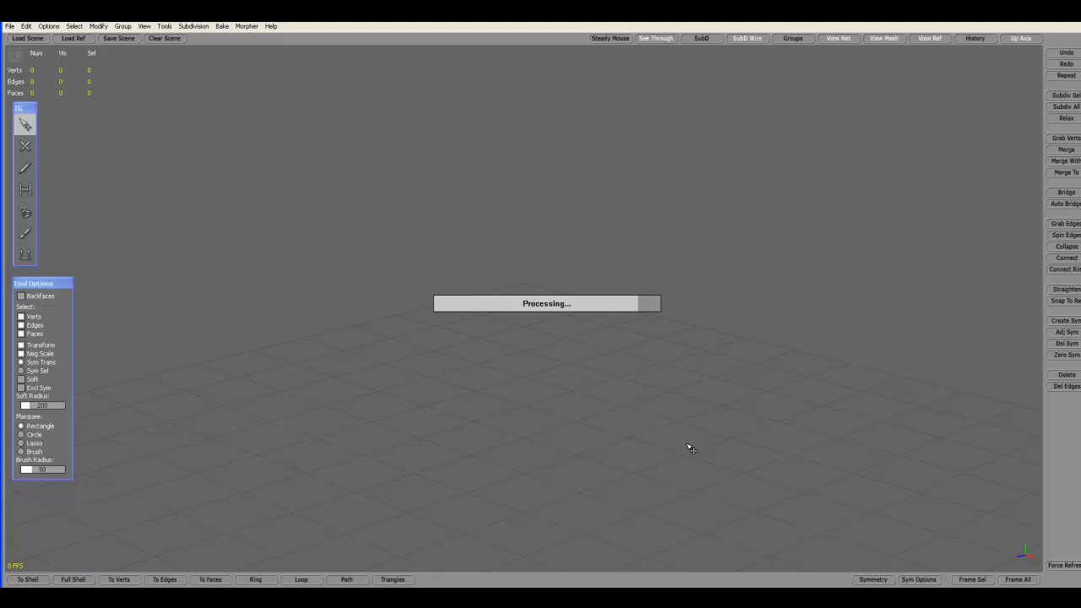
{"action": "scroll", "coordinate": [428, 312], "scroll_direction": "up", "scroll_amount": 5}
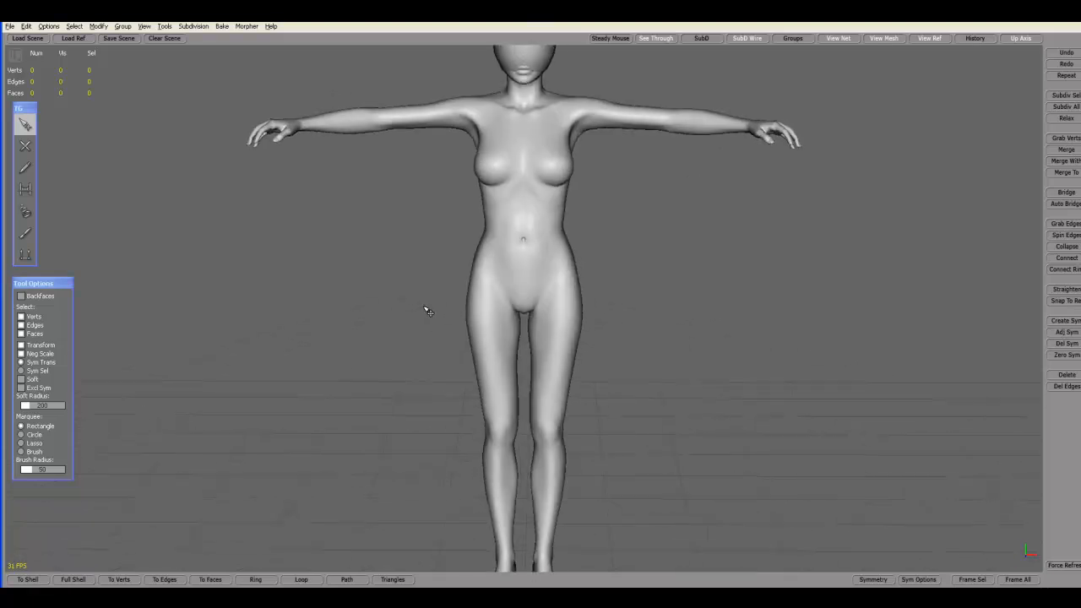
{"action": "scroll", "coordinate": [527, 331], "scroll_direction": "up", "scroll_amount": 3}
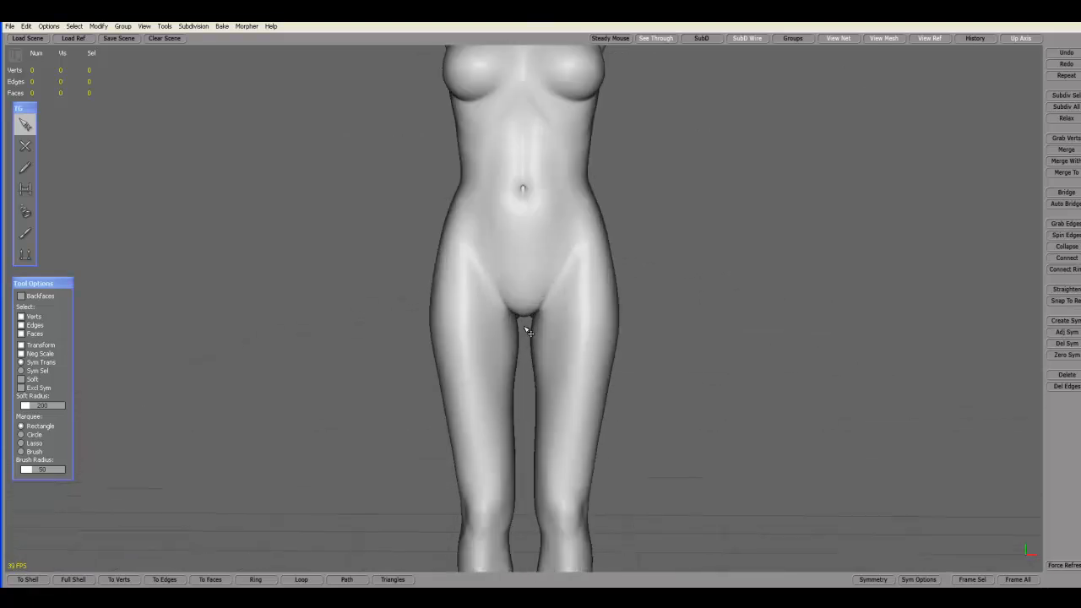
{"action": "scroll", "coordinate": [527, 331], "scroll_direction": "up", "scroll_amount": 2}
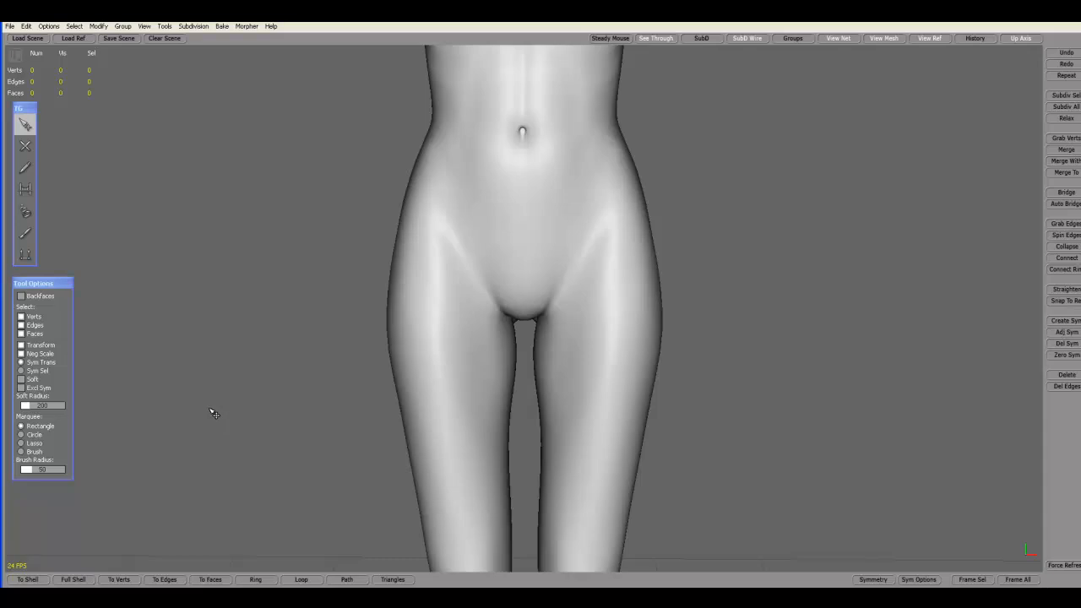
- With the Draw tool set to 9 points, draw three lines around the model's left thigh: at the groin, diagonally below it, and across mid-thigh
{"action": "left_click", "coordinate": [25, 170]}
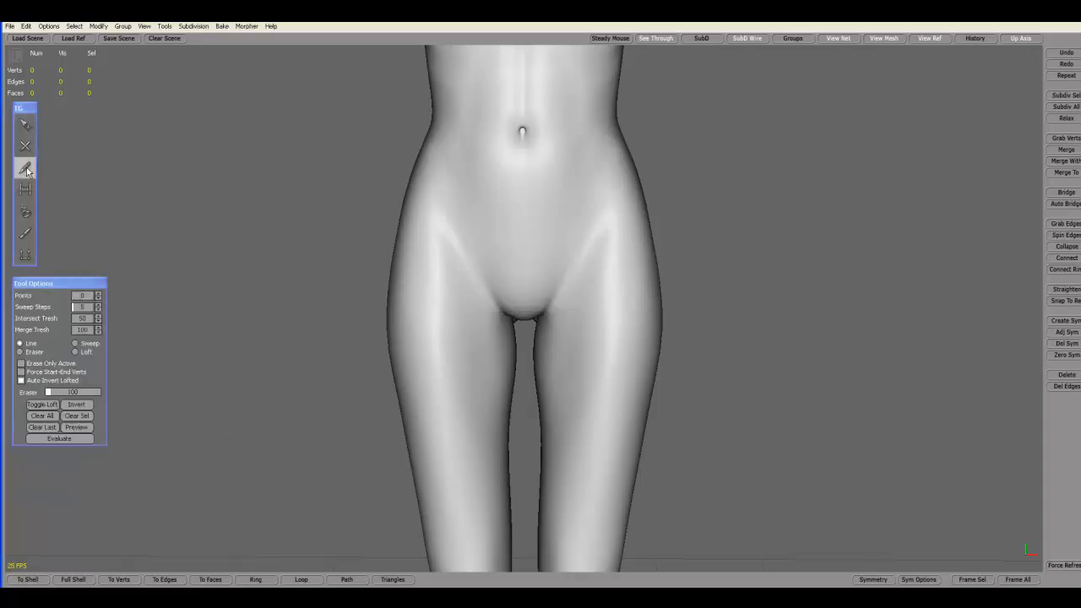
{"action": "left_click", "coordinate": [80, 296]}
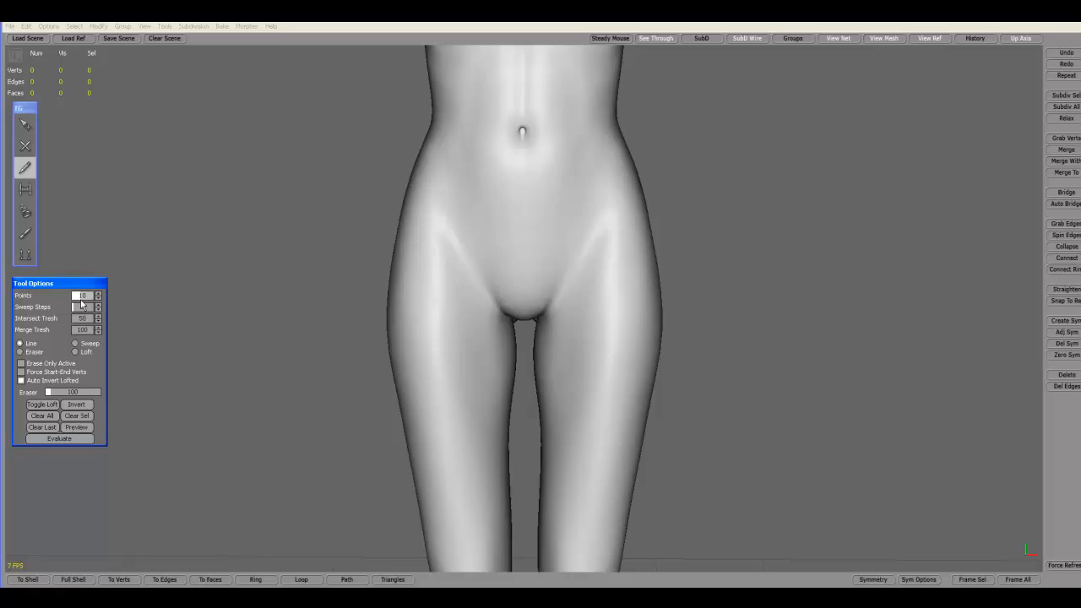
{"action": "left_click", "coordinate": [97, 299]}
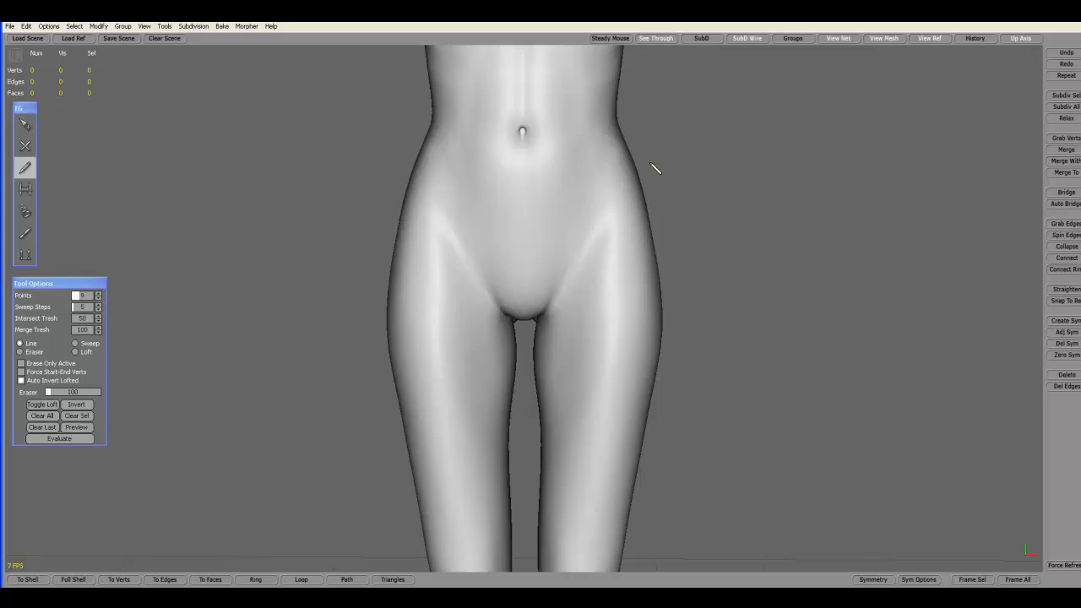
{"action": "mouse_move", "coordinate": [649, 173]}
{"action": "left_mouse_down"}
{"action": "mouse_move", "coordinate": [536, 358]}
{"action": "mouse_move", "coordinate": [534, 347]}
{"action": "left_mouse_up"}
{"action": "left_click_drag", "start_coordinate": [537, 415], "coordinate": [676, 420]}
{"action": "mouse_move", "coordinate": [531, 389]}
{"action": "left_mouse_down"}
{"action": "mouse_move", "coordinate": [689, 250]}
{"action": "mouse_move", "coordinate": [698, 267]}
{"action": "left_mouse_up"}
{"action": "left_click", "coordinate": [576, 277]}
{"action": "left_click", "coordinate": [591, 350]}
{"action": "left_click", "coordinate": [587, 419]}
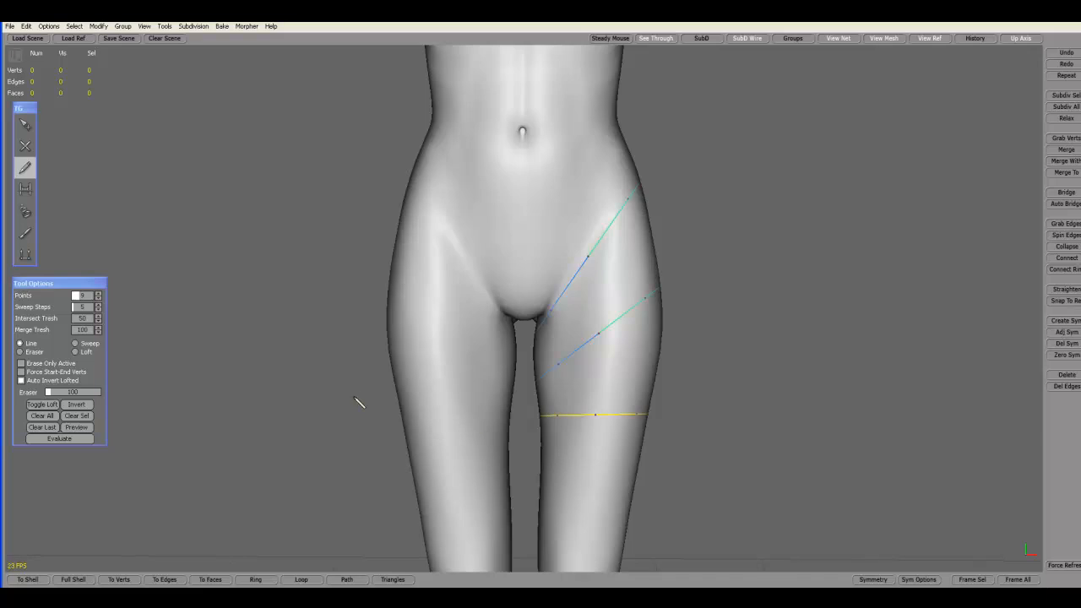
- Loft across the three thigh lines, evaluate them into mesh faces, and clear all the drawn strokes
{"action": "left_click", "coordinate": [75, 352]}
{"action": "left_click", "coordinate": [582, 237]}
{"action": "mouse_move", "coordinate": [583, 237]}
{"action": "left_mouse_down"}
{"action": "mouse_move", "coordinate": [608, 311]}
{"action": "mouse_move", "coordinate": [601, 436]}
{"action": "left_mouse_up"}
{"action": "left_click", "coordinate": [73, 439]}
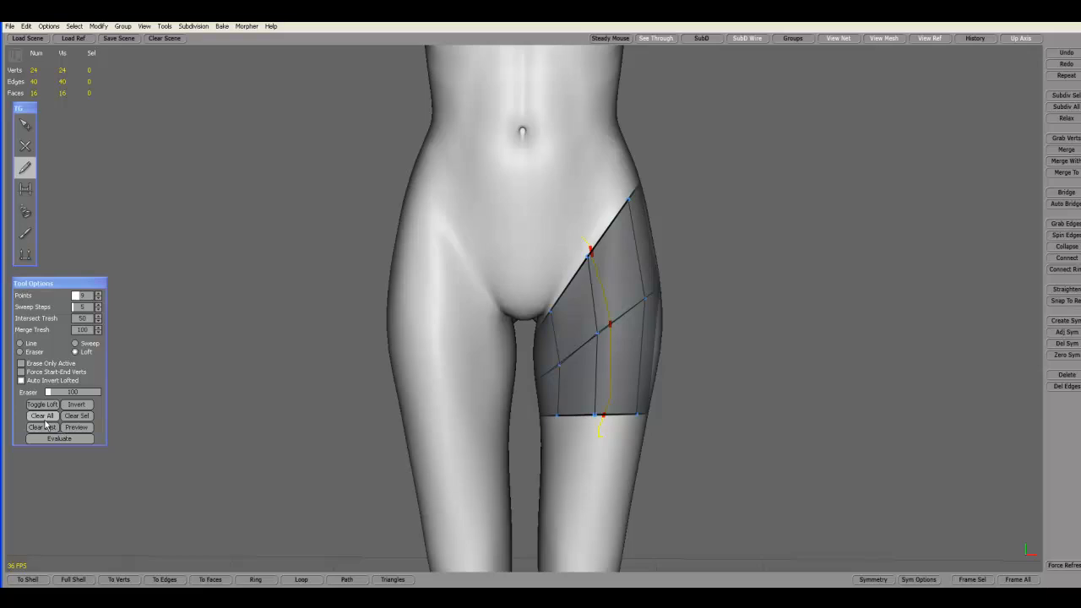
{"action": "left_click", "coordinate": [44, 417]}
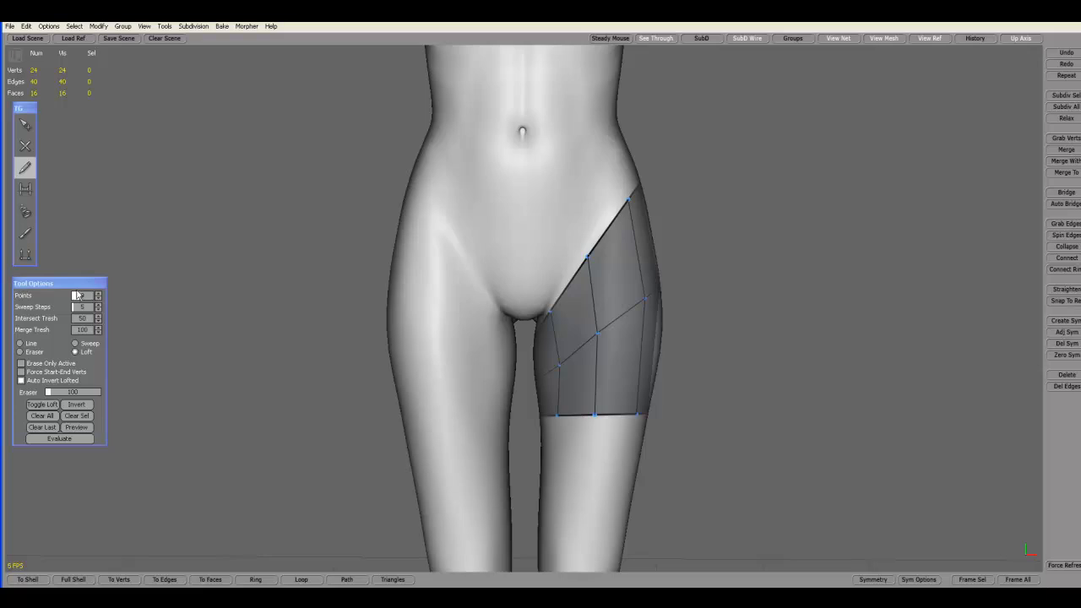
- Turn off the transform gizmo, select all vertices of the thigh mesh, and create its symmetrical copy on the other leg
{"action": "left_click", "coordinate": [25, 127]}
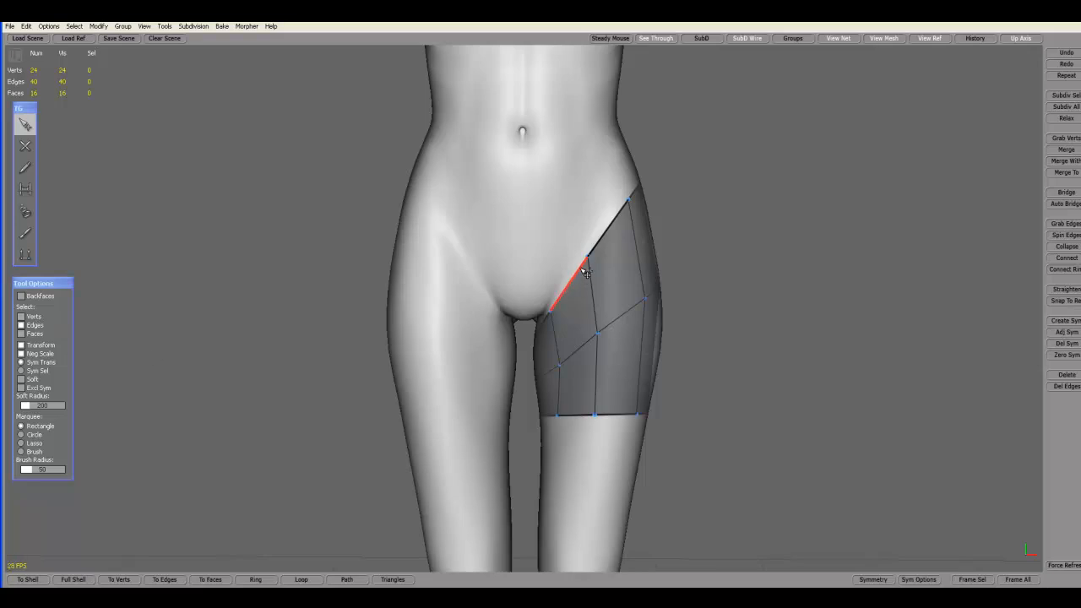
{"action": "left_click", "coordinate": [587, 270]}
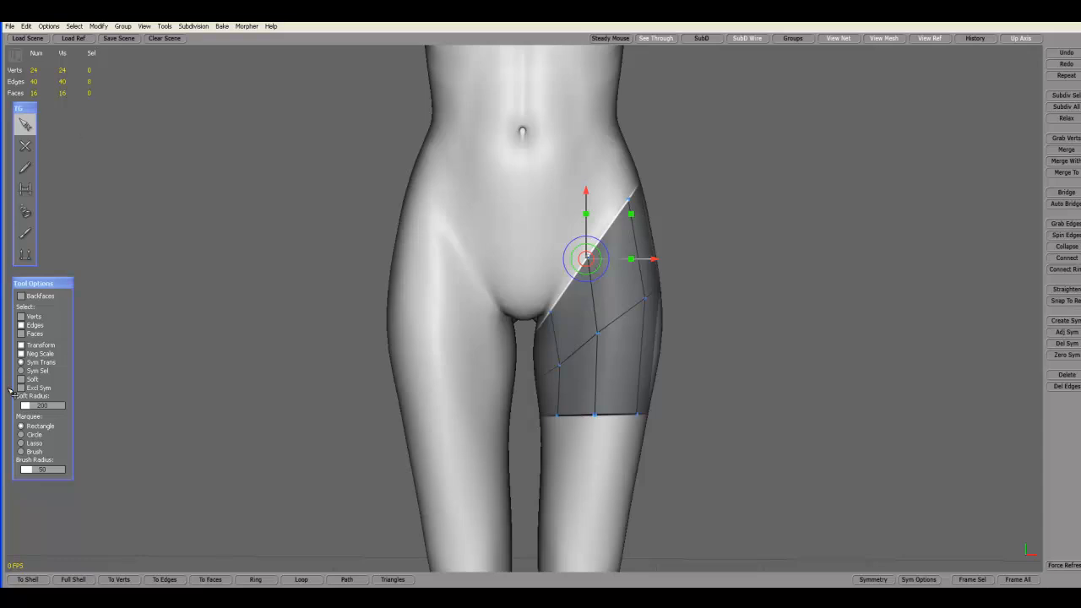
{"action": "left_click", "coordinate": [21, 345]}
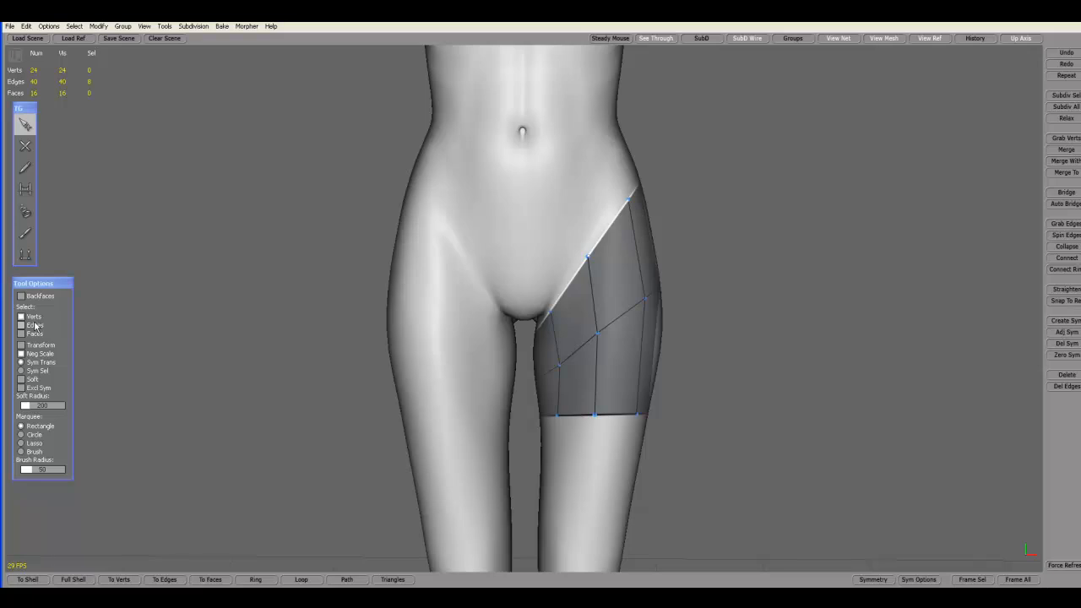
{"action": "left_click_drag", "start_coordinate": [700, 157], "coordinate": [526, 496]}
{"action": "left_click", "coordinate": [1078, 323]}
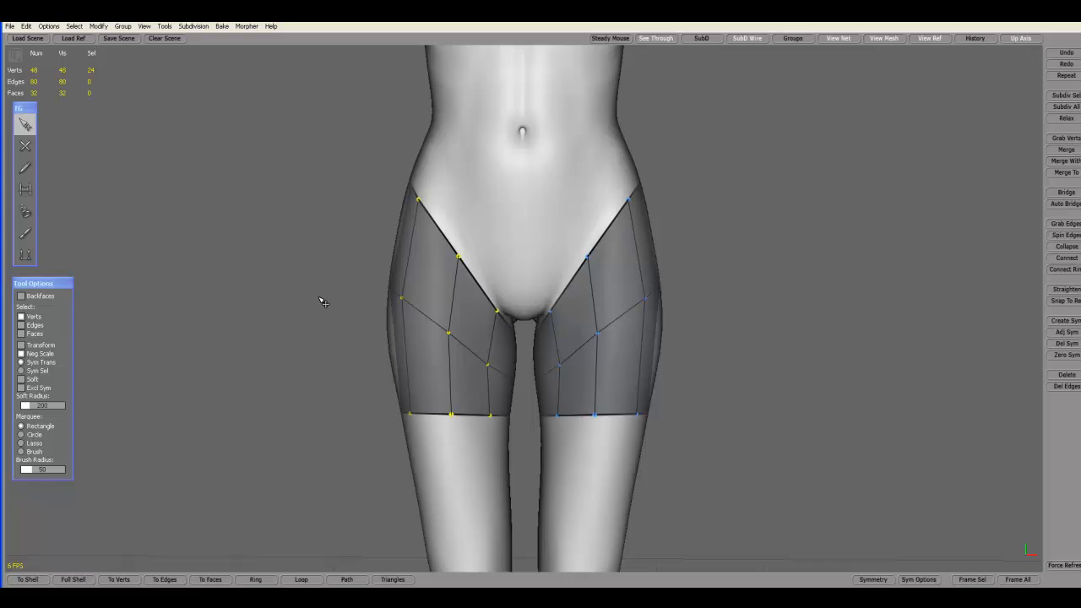
- Bridge the facing inner edges of the two leg meshes across the front of the pelvis up to the hips
{"action": "left_click", "coordinate": [25, 190]}
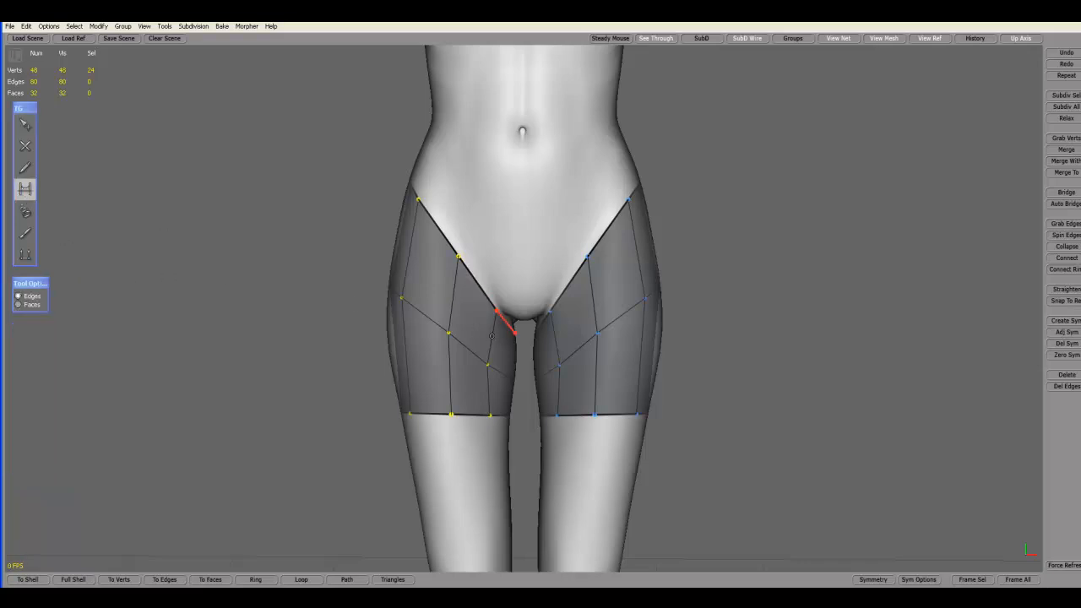
{"action": "left_click_drag", "start_coordinate": [520, 315], "coordinate": [528, 254]}
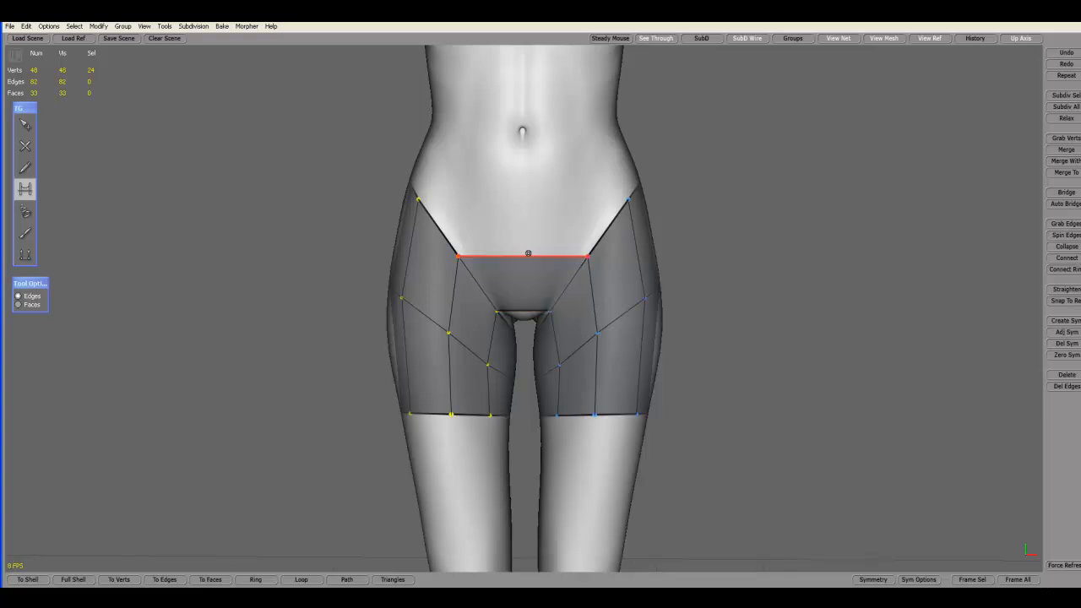
{"action": "left_click", "coordinate": [521, 154]}
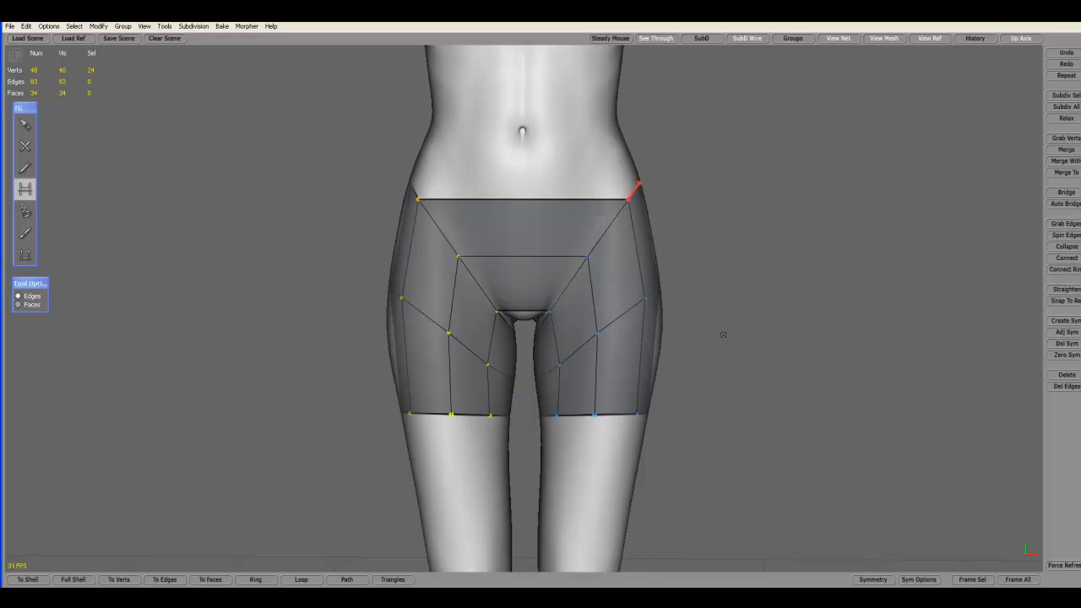
- Bridge the remaining facing edges of the two leg meshes through the crotch and across the buttocks
{"action": "left_click_drag", "start_coordinate": [720, 361], "coordinate": [701, 205], "text": "alt"}
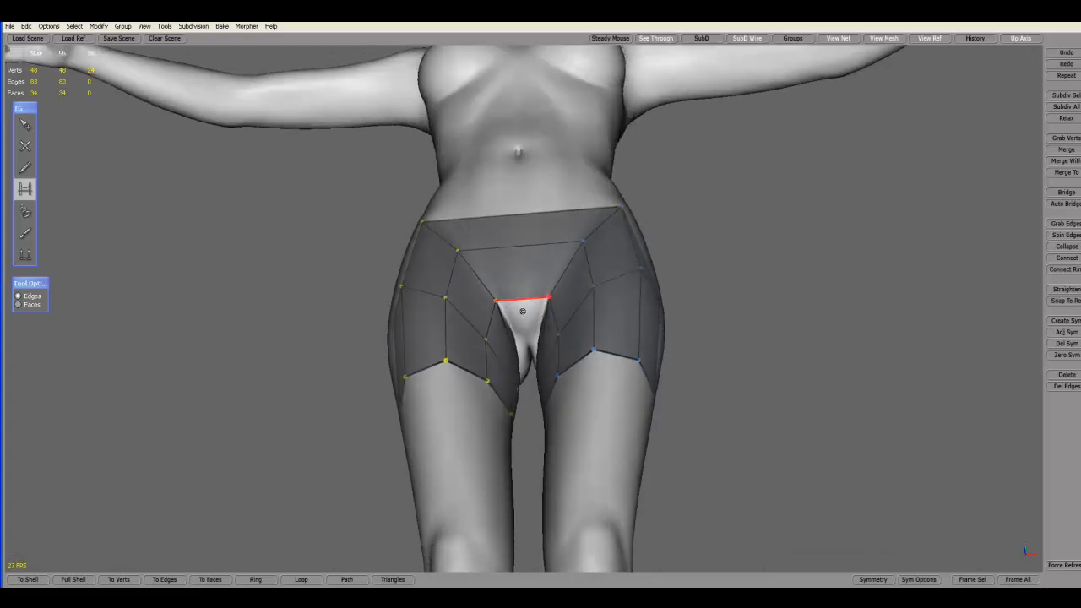
{"action": "left_click_drag", "start_coordinate": [762, 370], "coordinate": [759, 277], "text": "alt"}
{"action": "left_click", "coordinate": [527, 343]}
{"action": "left_click_drag", "start_coordinate": [683, 387], "coordinate": [760, 222], "text": "alt"}
{"action": "left_click", "coordinate": [571, 356]}
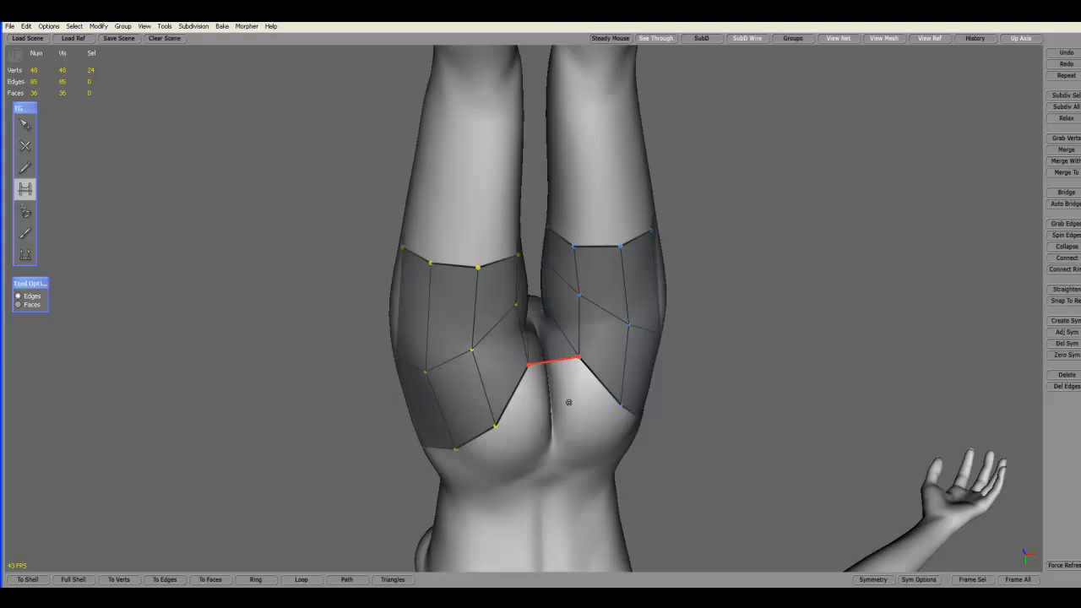
{"action": "left_click", "coordinate": [561, 421]}
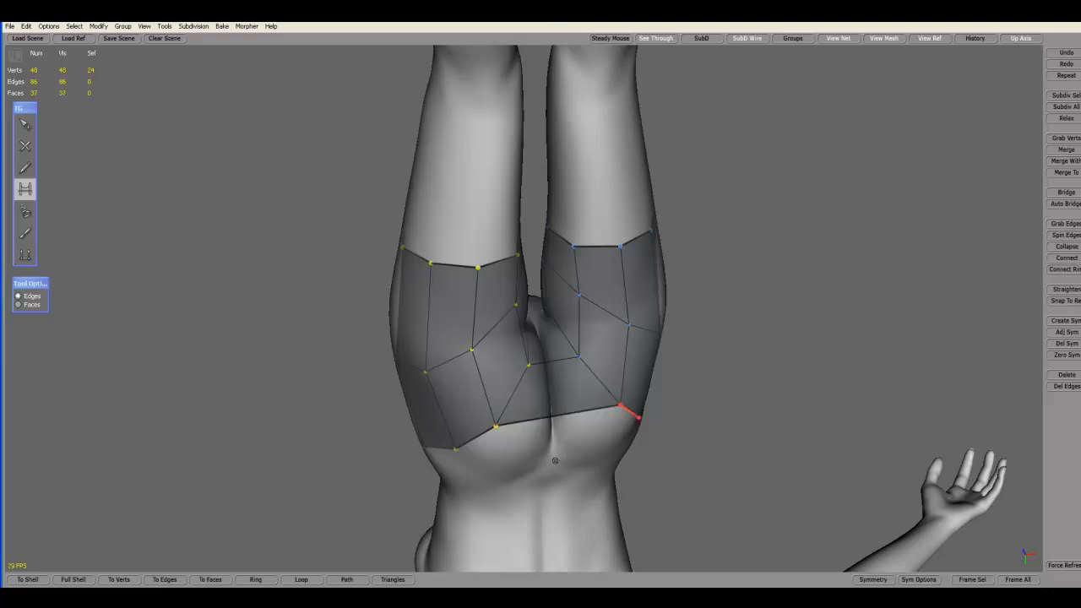
{"action": "left_click", "coordinate": [553, 464]}
- Try to connect the edge ring from the upper front pelvis edge, and undo the connection
{"action": "left_click_drag", "start_coordinate": [789, 194], "coordinate": [720, 417], "text": "alt"}
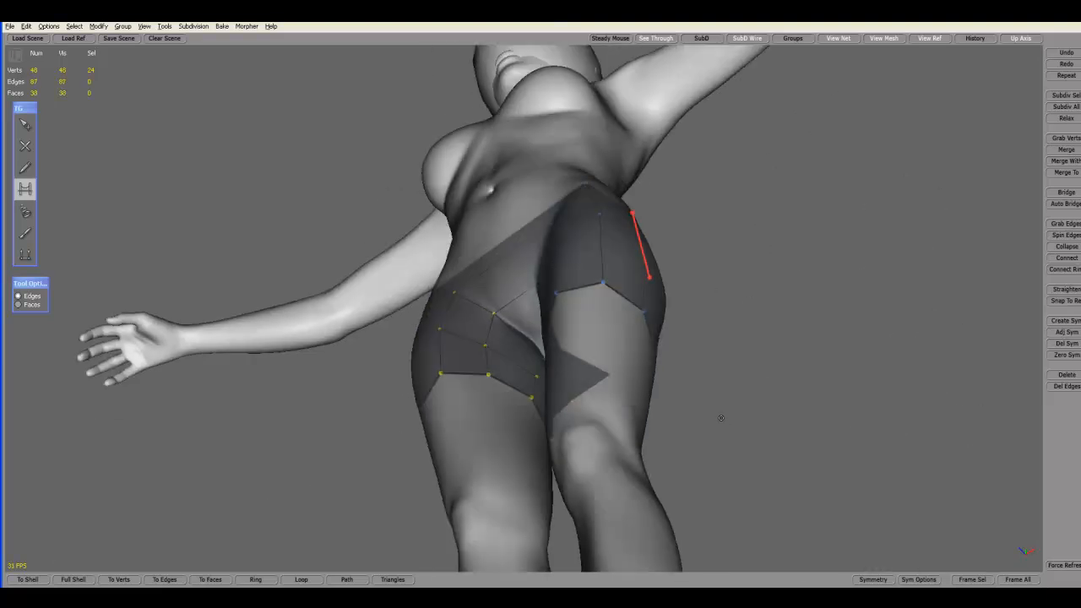
{"action": "left_click_drag", "start_coordinate": [760, 159], "coordinate": [820, 375], "text": "alt"}
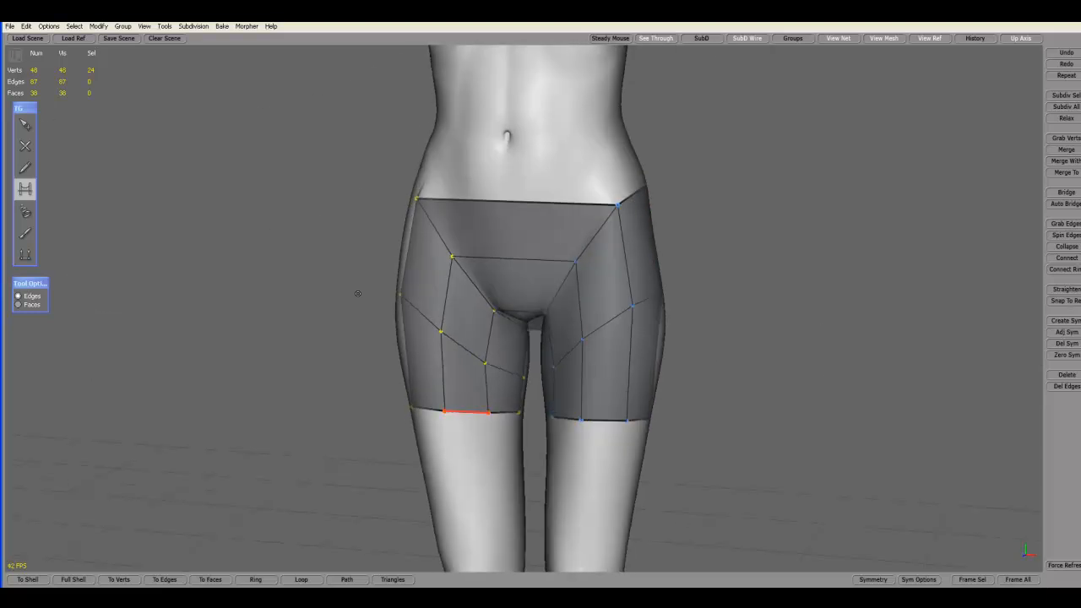
{"action": "left_click", "coordinate": [26, 126]}
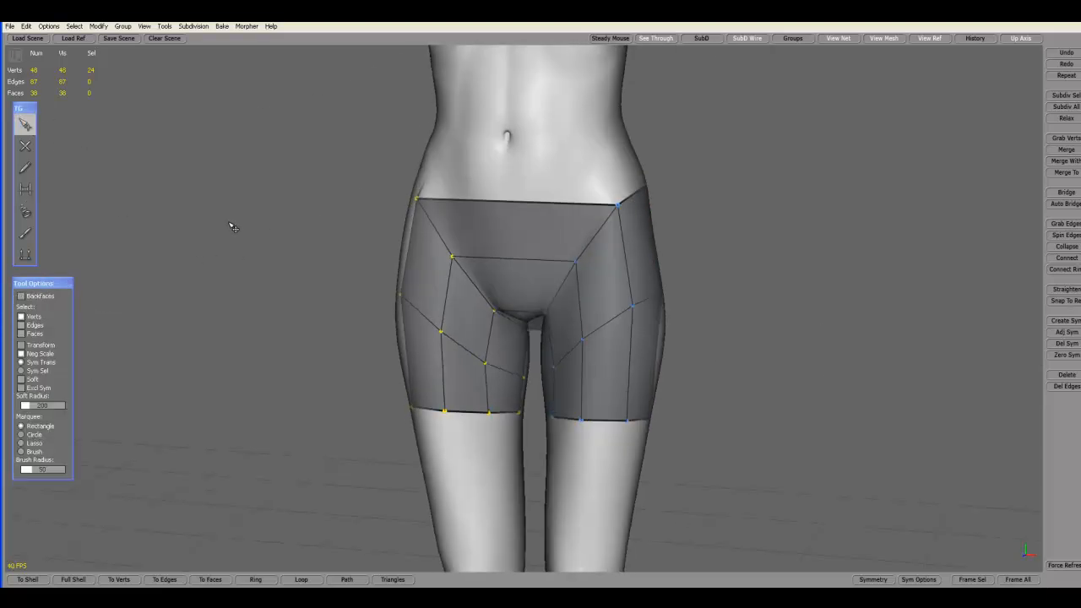
{"action": "left_click_drag", "start_coordinate": [233, 226], "coordinate": [298, 241], "text": "alt"}
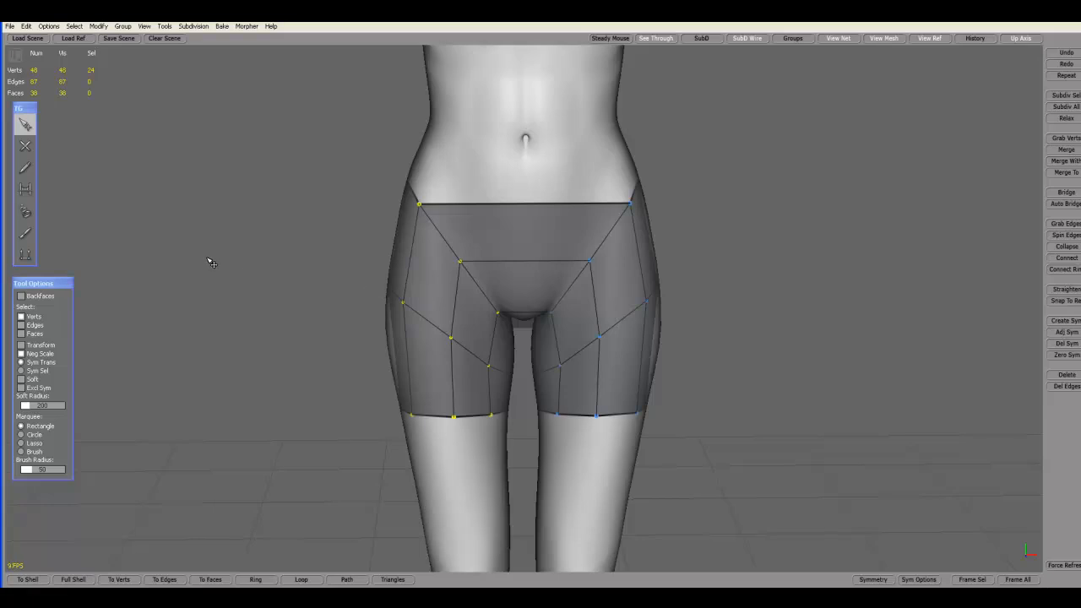
{"action": "left_click", "coordinate": [566, 205]}
{"action": "middle_click_drag", "start_coordinate": [719, 279], "coordinate": [717, 296]}
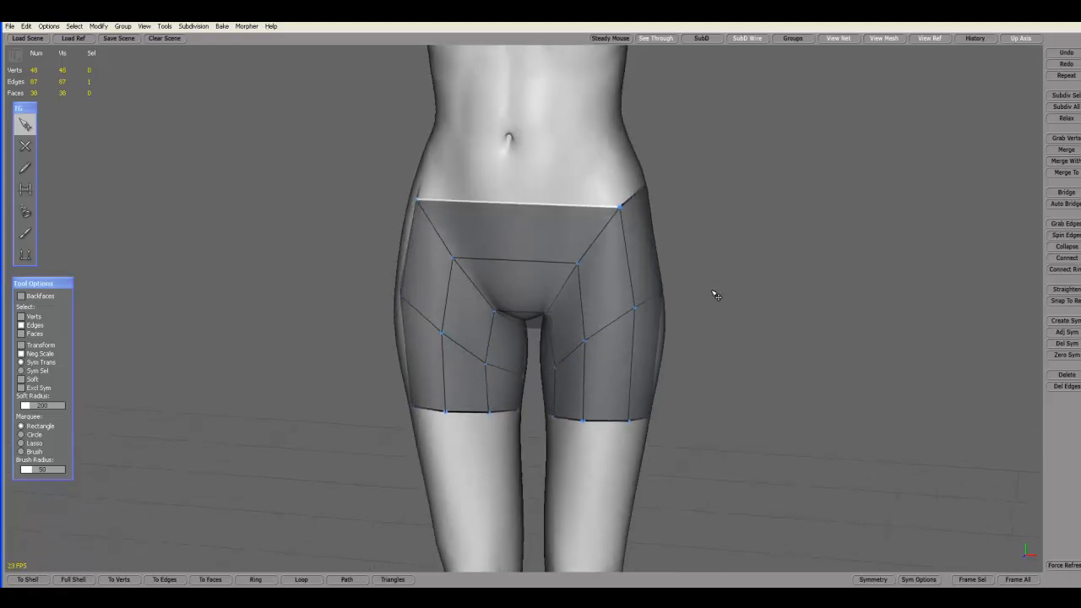
{"action": "left_click", "coordinate": [1066, 272]}
{"action": "middle_click_drag", "start_coordinate": [914, 285], "coordinate": [634, 241]}
{"action": "key", "text": "ctrl+z"}
- Use Connect Ring on the bridge edges between the legs to add a centre edge loop around the front, crotch and back
{"action": "middle_click_drag", "start_coordinate": [849, 301], "coordinate": [823, 321]}
{"action": "left_click", "coordinate": [585, 239]}
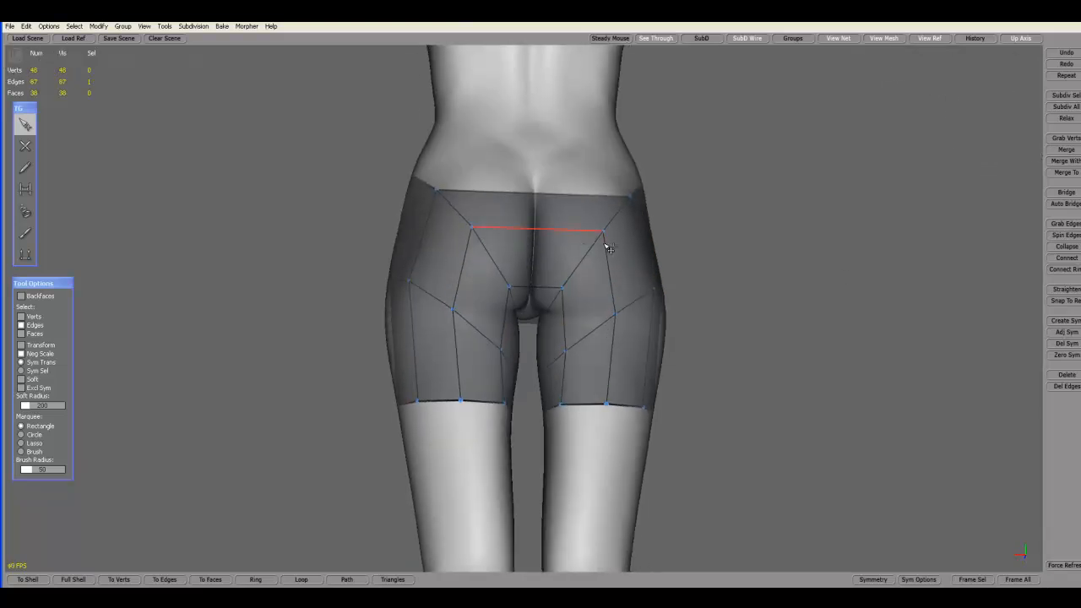
{"action": "middle_click_drag", "start_coordinate": [779, 296], "coordinate": [803, 302]}
{"action": "left_click", "coordinate": [1064, 269]}
{"action": "middle_click_drag", "start_coordinate": [1034, 272], "coordinate": [452, 233]}
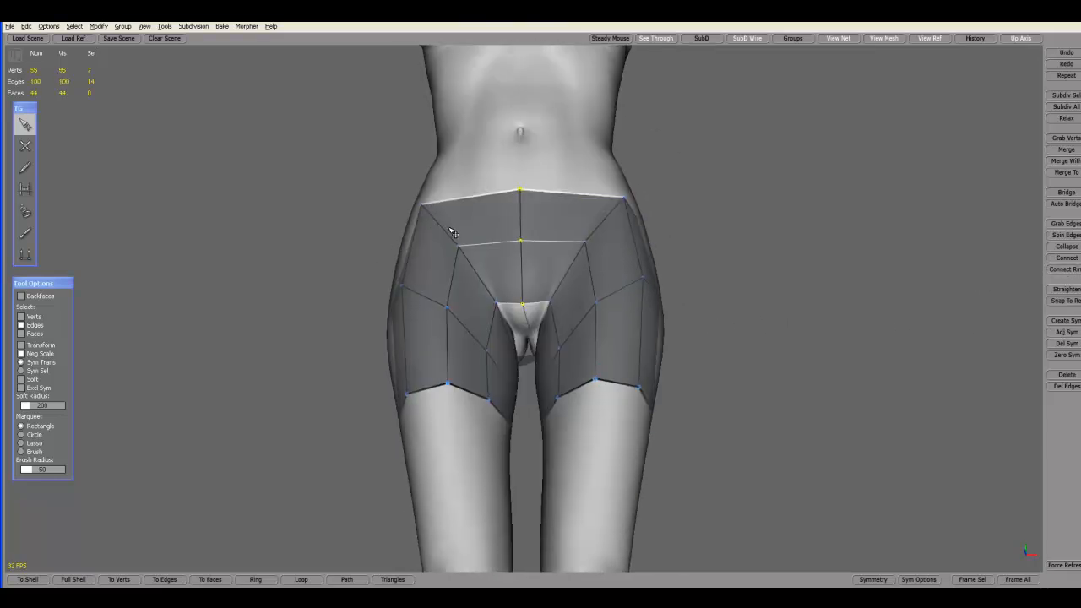
{"action": "key", "text": "ctrl+z"}
{"action": "middle_click_drag", "start_coordinate": [820, 294], "coordinate": [798, 375]}
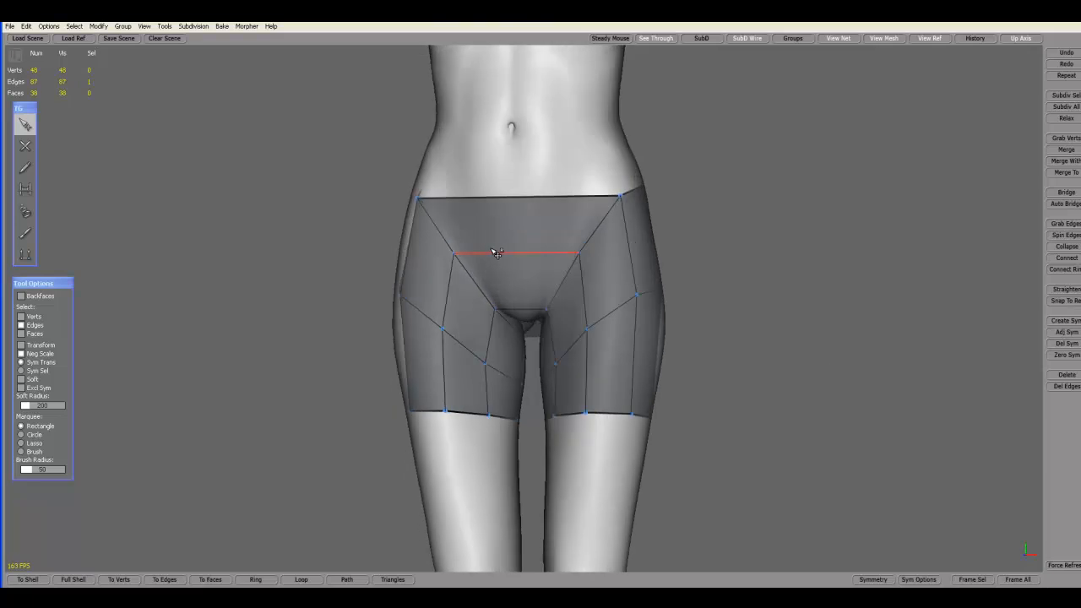
{"action": "left_click", "coordinate": [1065, 269]}
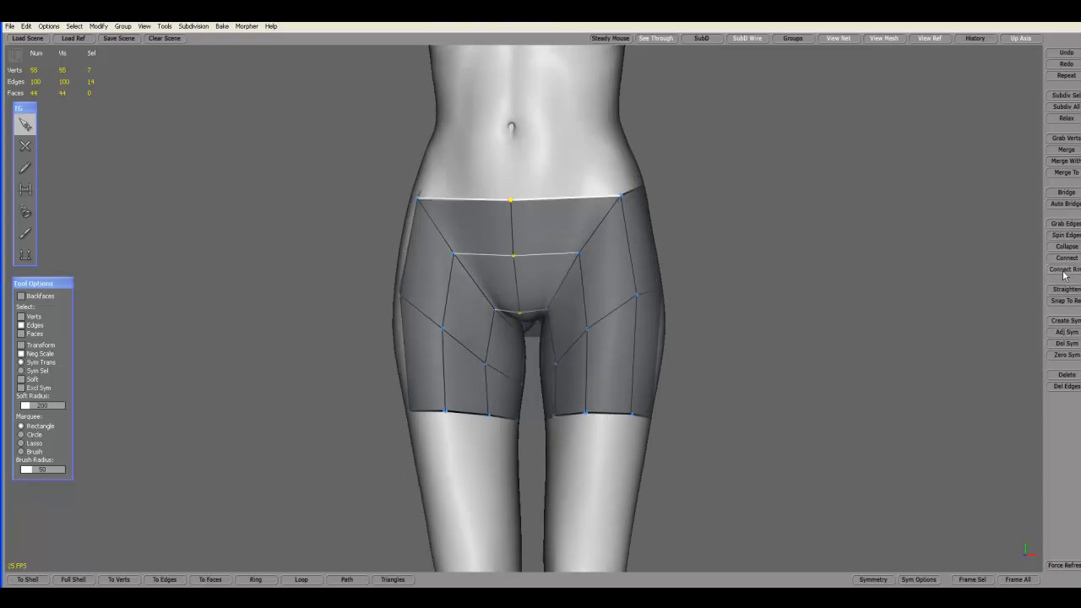
{"action": "middle_click_drag", "start_coordinate": [966, 311], "coordinate": [440, 275]}
{"action": "middle_click_drag", "start_coordinate": [745, 332], "coordinate": [739, 289]}
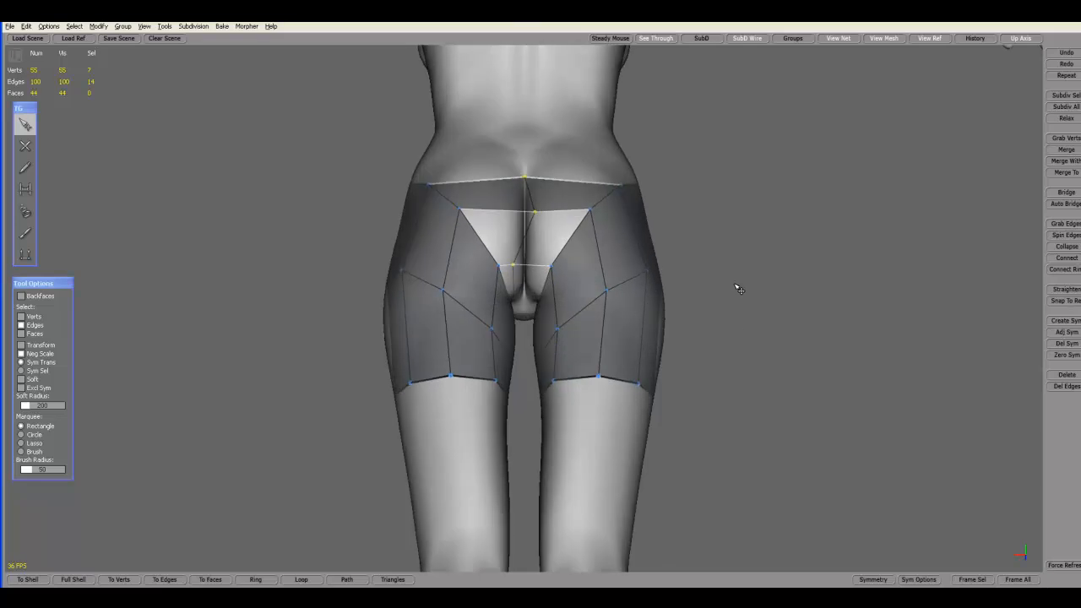
- Select the centre edge loop running around the front, crotch and back, and snap it to the symmetry plane with Zero Sym
{"action": "left_click", "coordinate": [27, 146]}
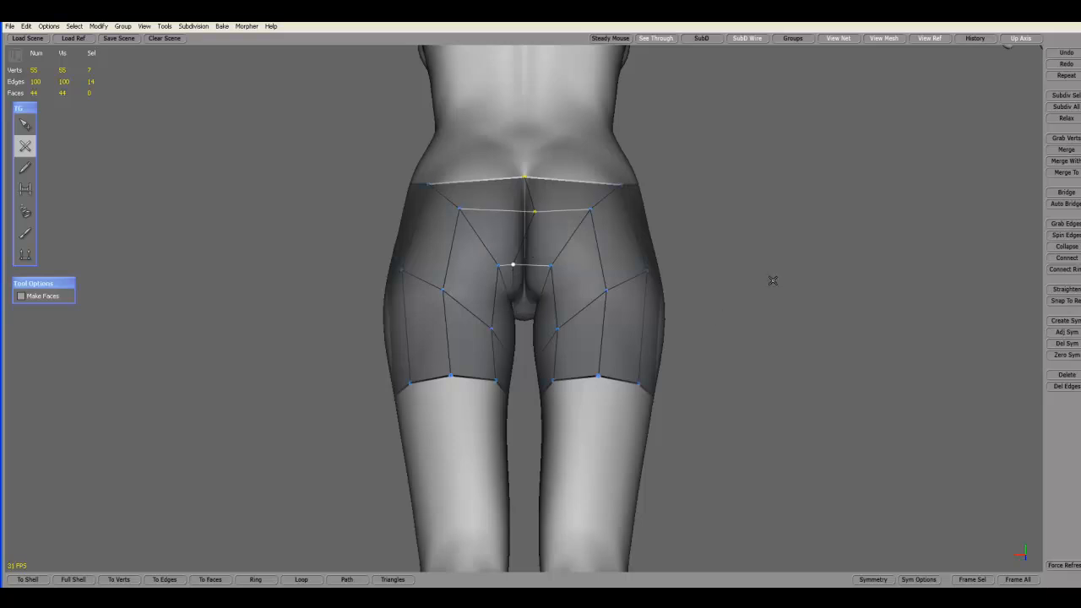
{"action": "key", "text": "q"}
{"action": "left_click_drag", "start_coordinate": [791, 273], "coordinate": [314, 321], "text": "alt"}
{"action": "left_click_drag", "start_coordinate": [708, 277], "coordinate": [704, 314], "text": "alt"}
{"action": "left_click_drag", "start_coordinate": [779, 326], "coordinate": [689, 313], "text": "alt"}
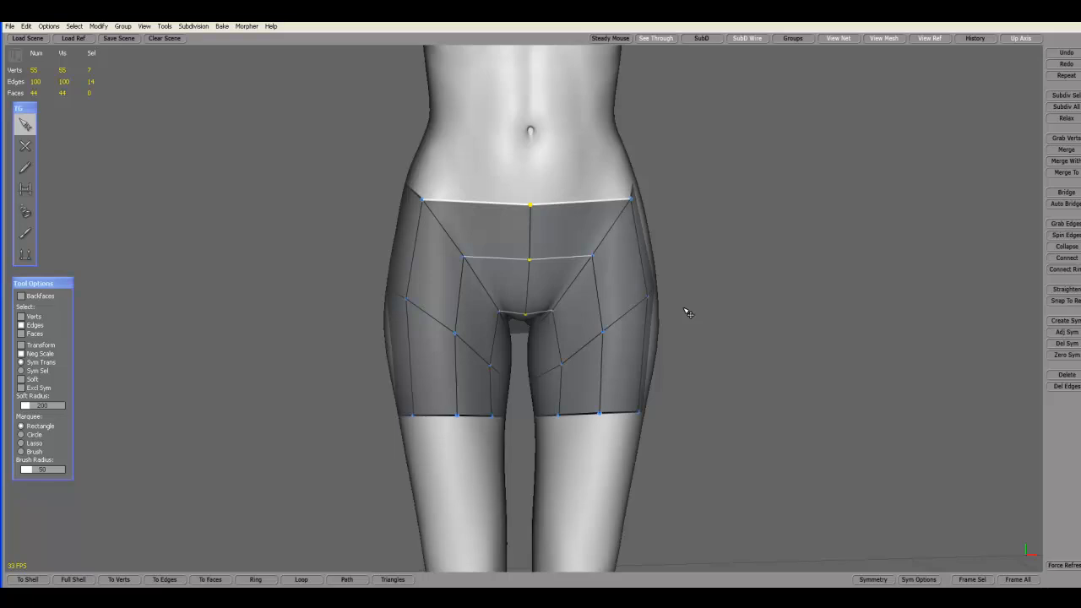
{"action": "left_click", "coordinate": [533, 229]}
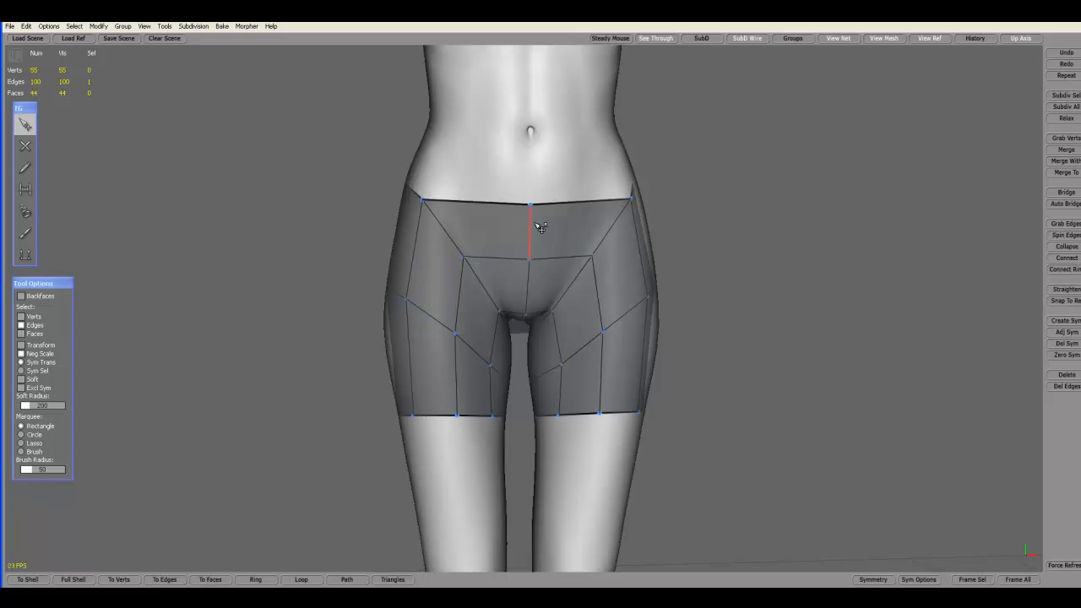
{"action": "left_click", "coordinate": [300, 579]}
{"action": "left_click_drag", "start_coordinate": [774, 379], "coordinate": [265, 366], "text": "alt"}
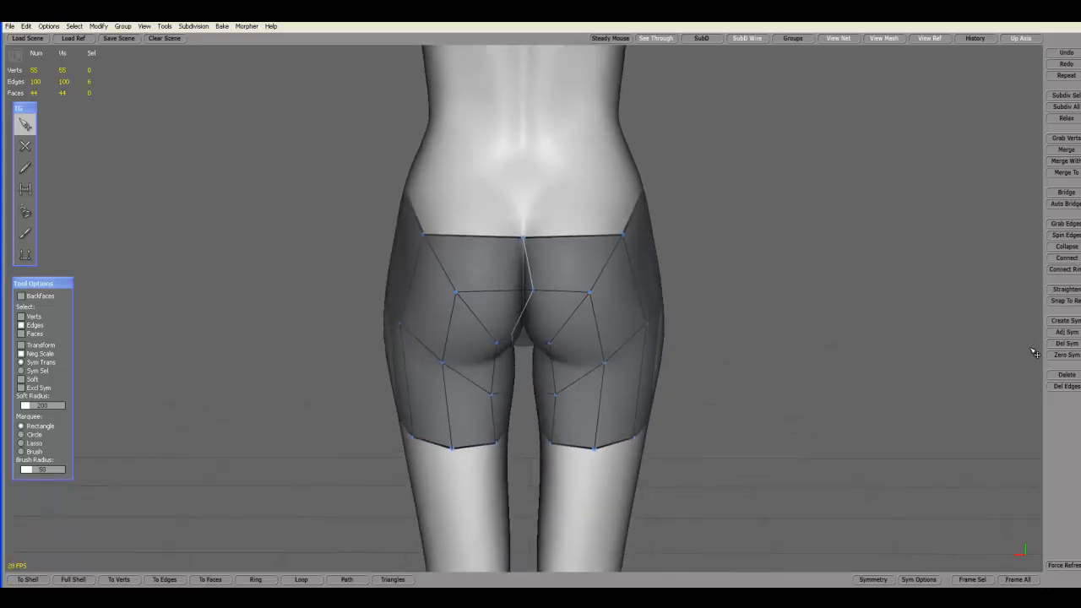
{"action": "left_click", "coordinate": [1066, 355]}
{"action": "left_click", "coordinate": [1071, 359]}
- Preview the hip mesh as a subdivided surface from the front, and return to the low-poly display
{"action": "left_click_drag", "start_coordinate": [753, 348], "coordinate": [280, 335], "text": "alt"}
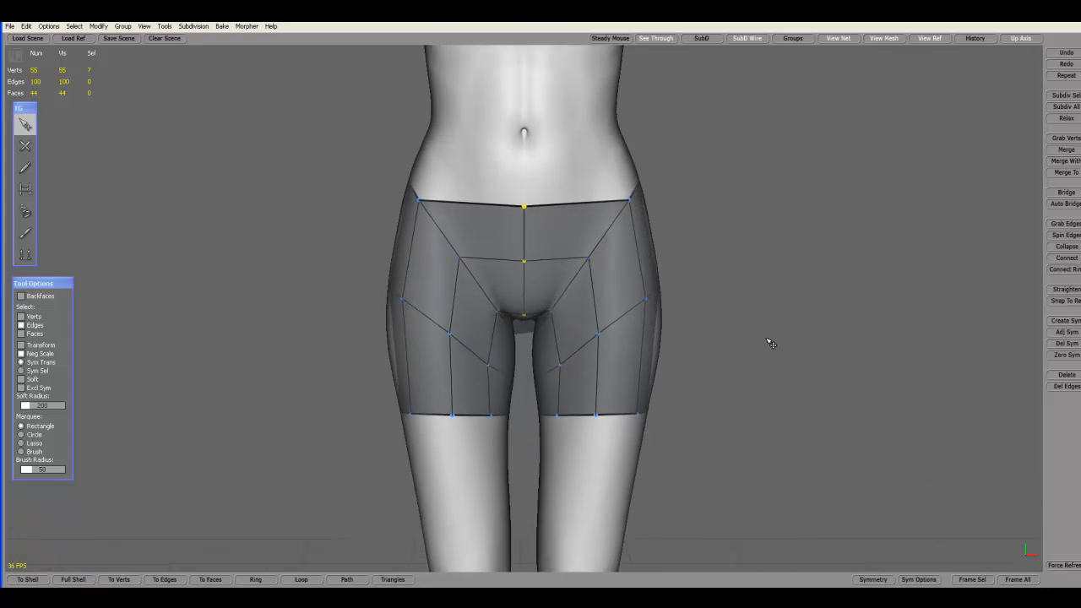
{"action": "left_click", "coordinate": [702, 39]}
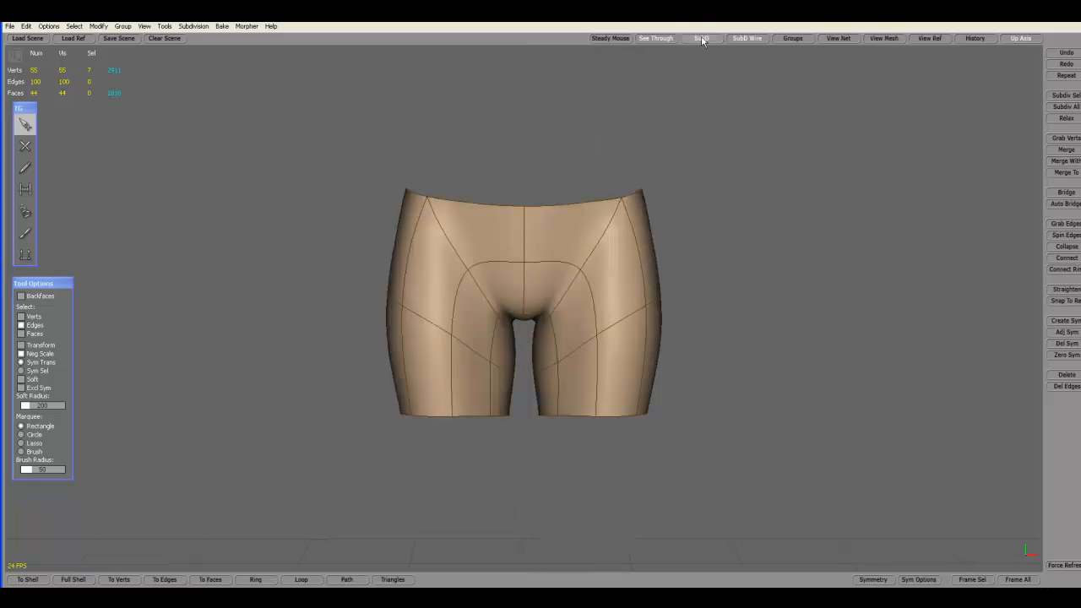
{"action": "middle_click_drag", "start_coordinate": [746, 220], "coordinate": [788, 239]}
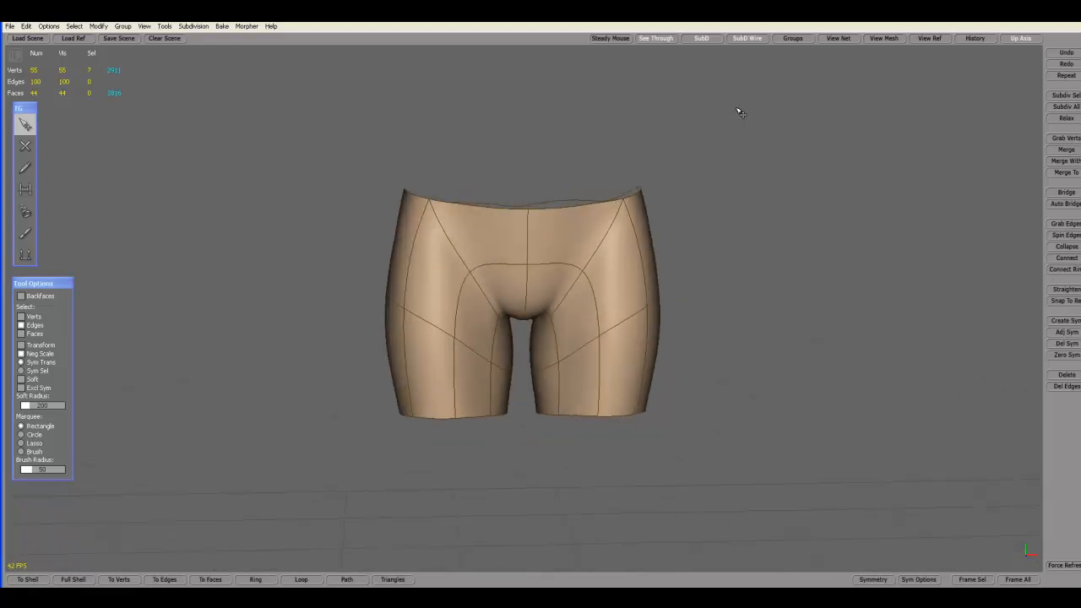
{"action": "left_click", "coordinate": [701, 39]}
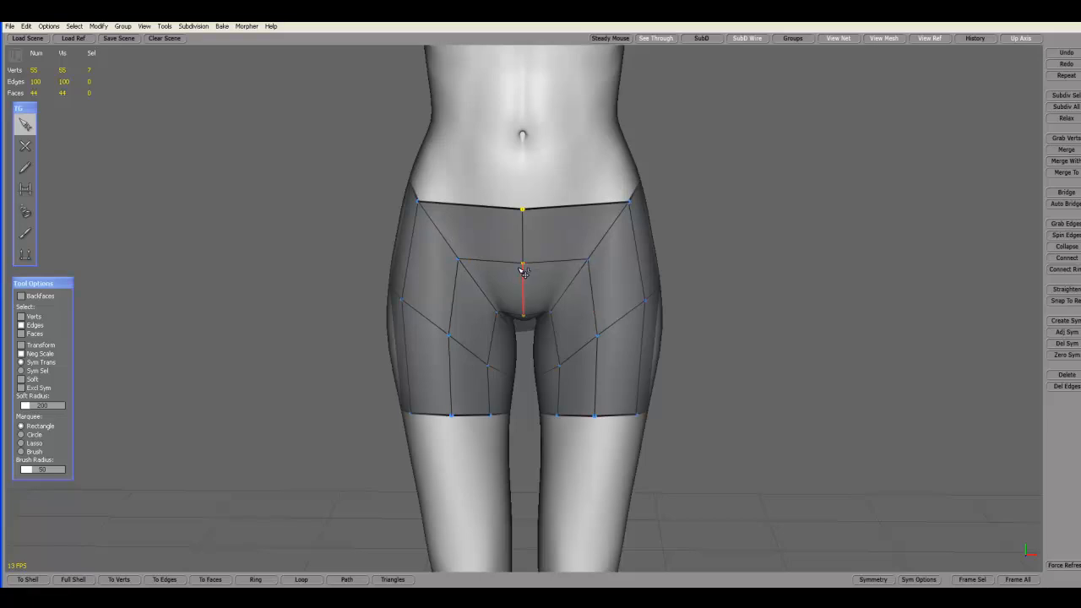
- Move the two lower front centre vertices of the pelvis upward to round the edge flow, and check it in the subdivision preview
{"action": "left_click_drag", "start_coordinate": [524, 265], "coordinate": [528, 240]}
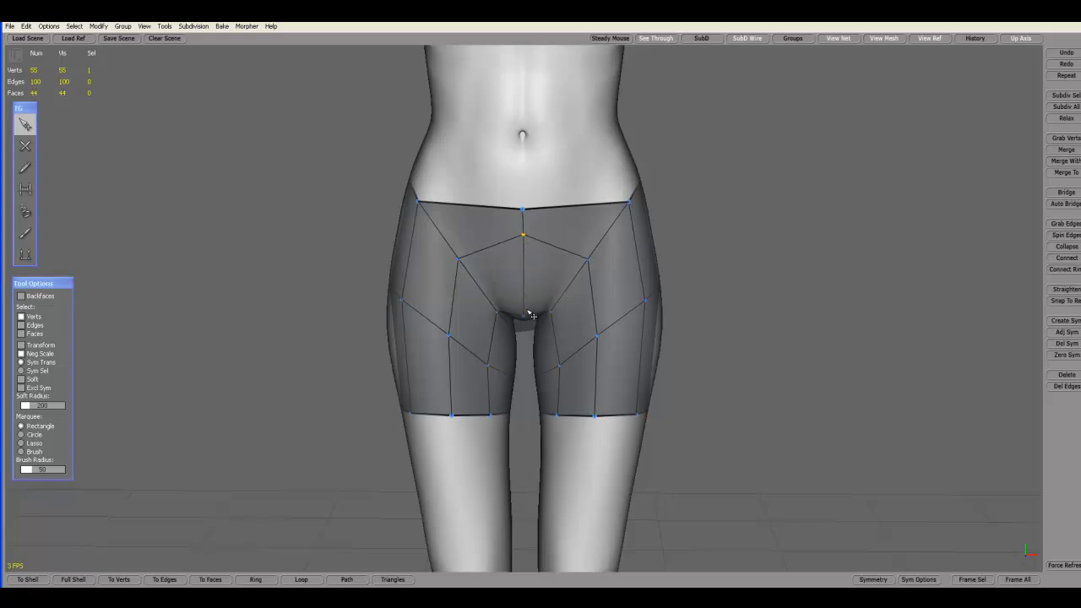
{"action": "left_click_drag", "start_coordinate": [526, 318], "coordinate": [525, 288]}
{"action": "left_click", "coordinate": [701, 39]}
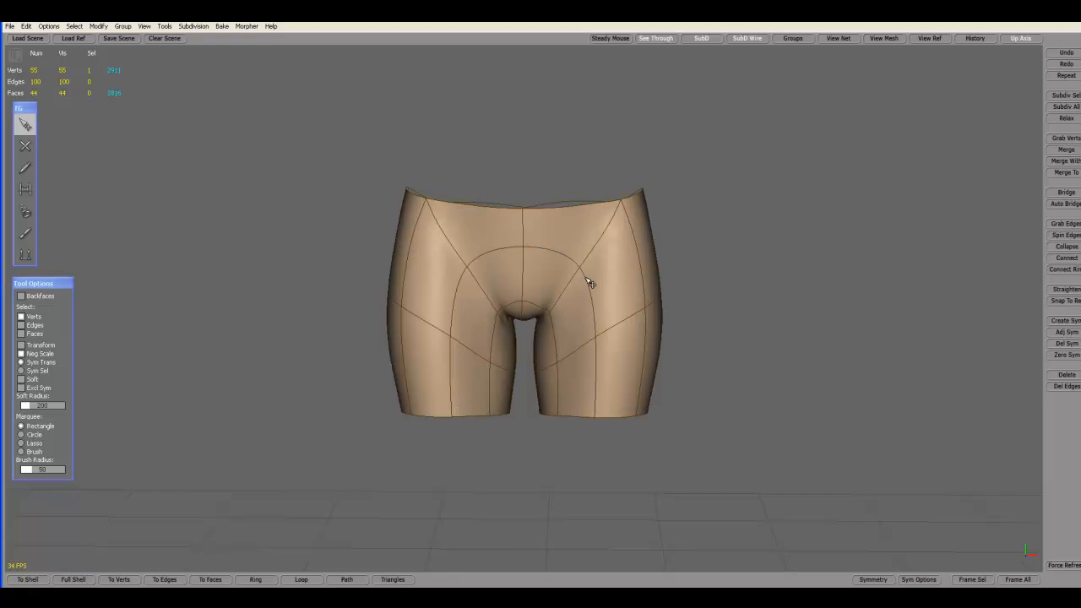
{"action": "left_click", "coordinate": [707, 40]}
- Move the centre vertex between the buttocks upward to arch the back edge flow, and check it in the subdivision preview
{"action": "middle_click_drag", "start_coordinate": [773, 227], "coordinate": [358, 302]}
{"action": "middle_click_drag", "start_coordinate": [716, 367], "coordinate": [708, 318]}
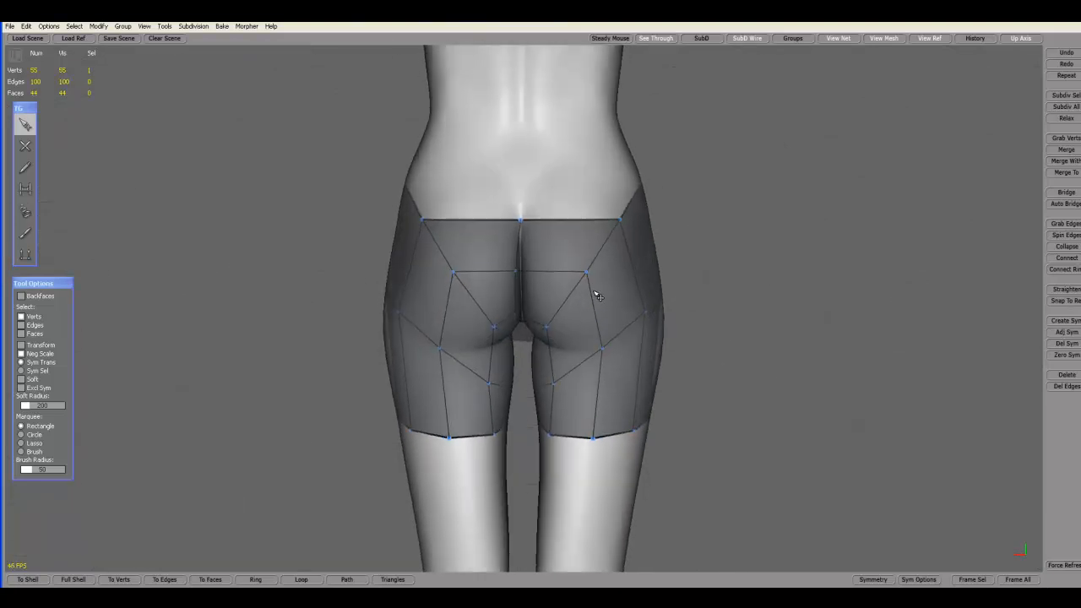
{"action": "left_click_drag", "start_coordinate": [518, 274], "coordinate": [524, 254]}
{"action": "left_click", "coordinate": [701, 38]}
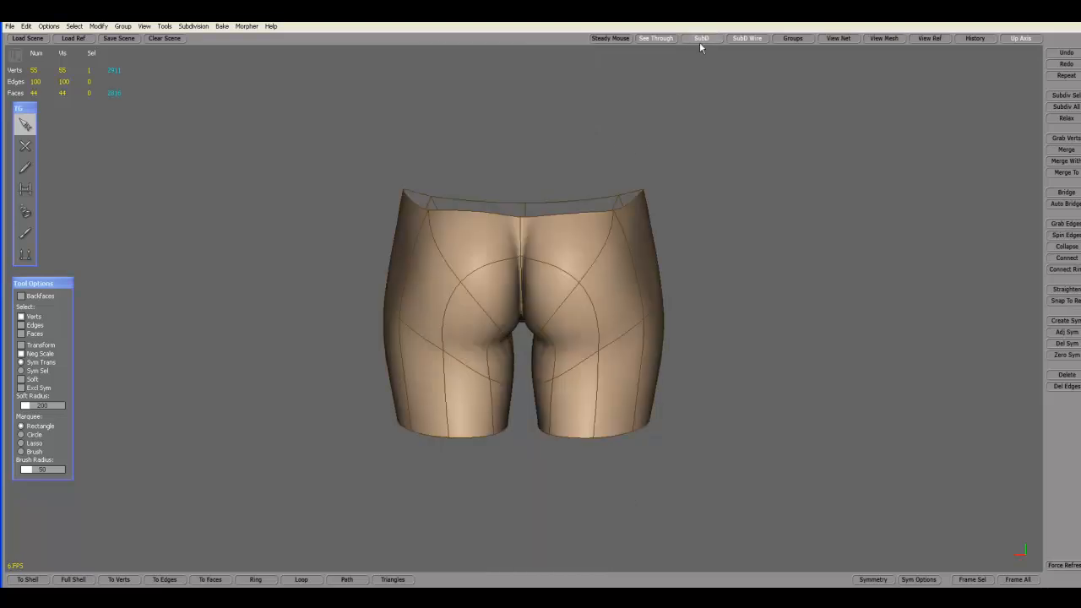
{"action": "left_click", "coordinate": [702, 38]}
- Reselect the adjusted centre edge loop and realign its vertices to the symmetry plane with Zero Sym
{"action": "middle_click_drag", "start_coordinate": [749, 295], "coordinate": [407, 297]}
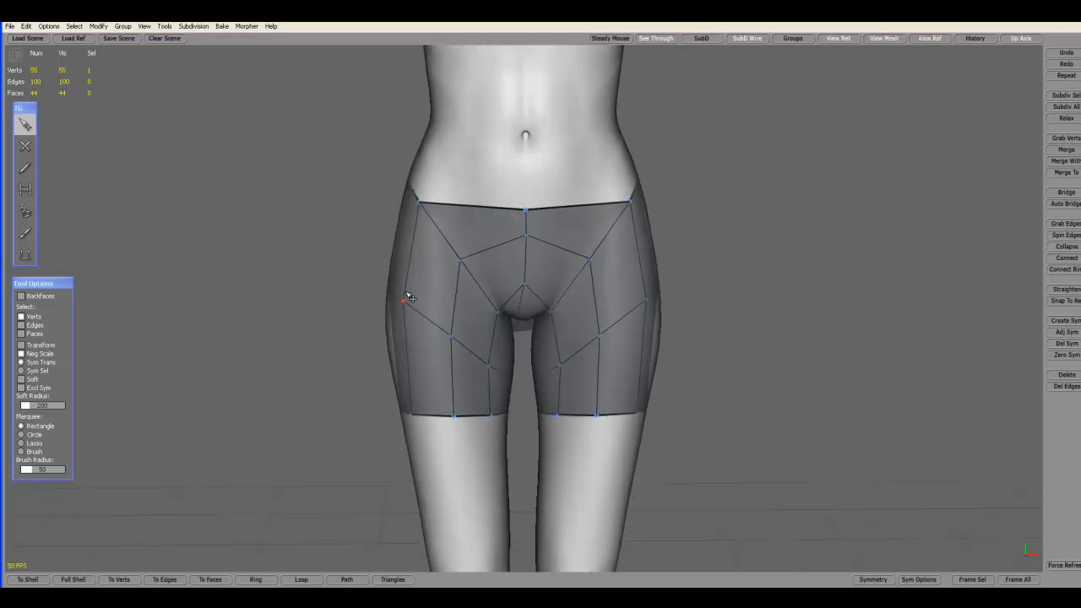
{"action": "key", "text": "alt"}
{"action": "left_click_drag", "start_coordinate": [672, 322], "coordinate": [664, 323], "text": "alt"}
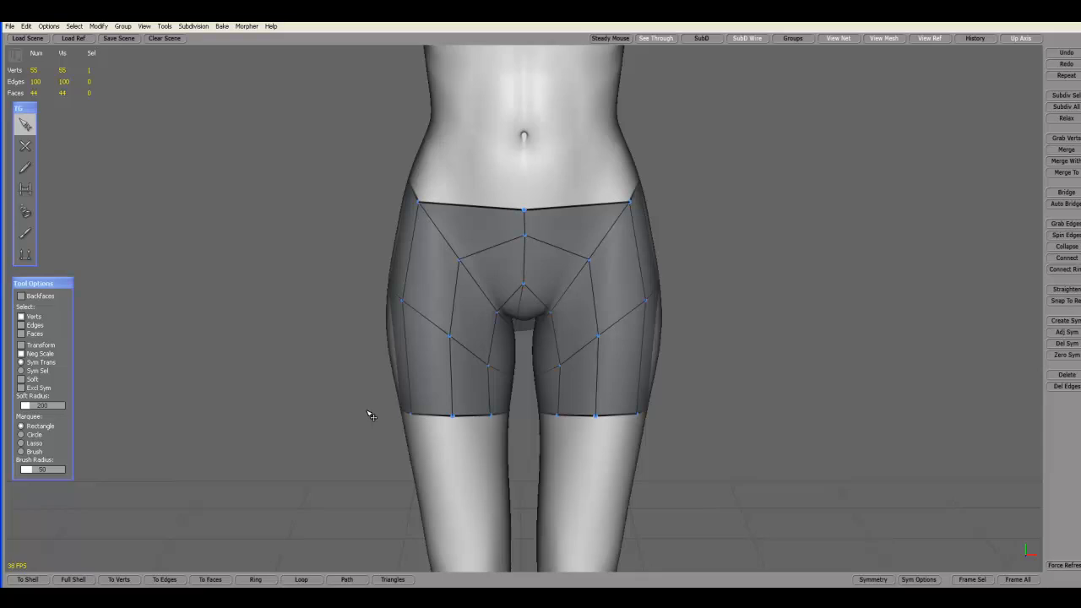
{"action": "left_click", "coordinate": [542, 270]}
{"action": "left_click", "coordinate": [306, 579]}
{"action": "left_click", "coordinate": [1060, 358]}
{"action": "middle_click_drag", "start_coordinate": [868, 338], "coordinate": [498, 226]}
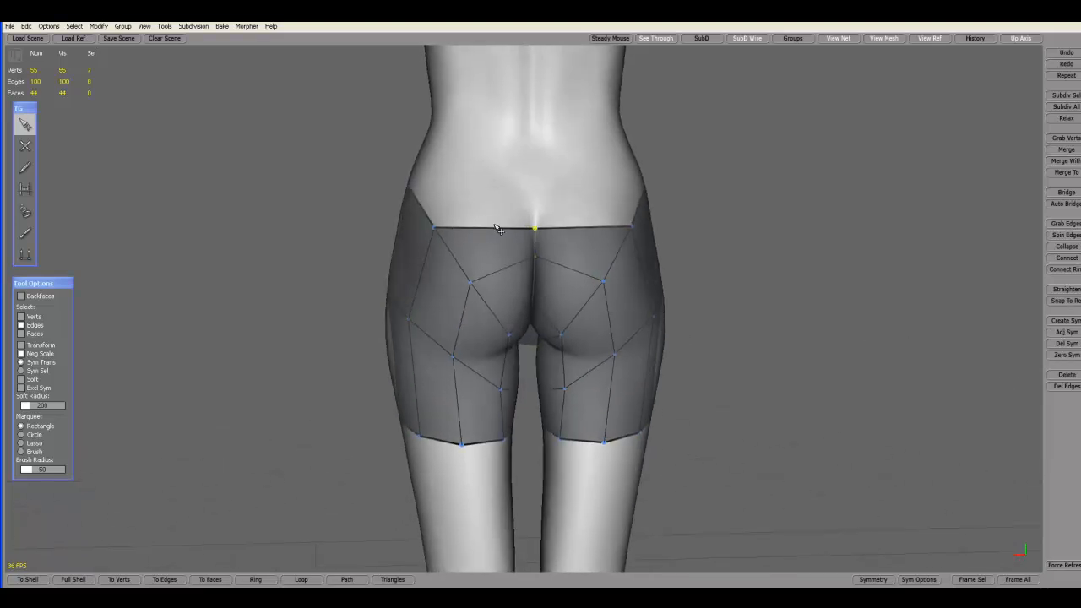
- Examine the subdivided hips from the back and front, and the low-poly mesh's upper border from the side
{"action": "left_click", "coordinate": [701, 38]}
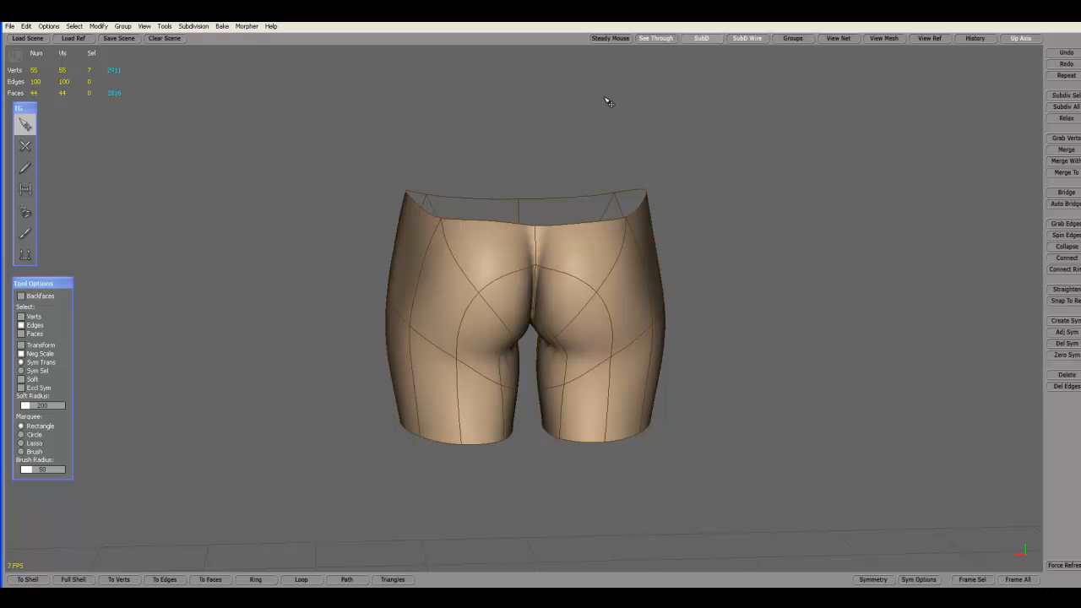
{"action": "middle_click_drag", "start_coordinate": [309, 268], "coordinate": [777, 265]}
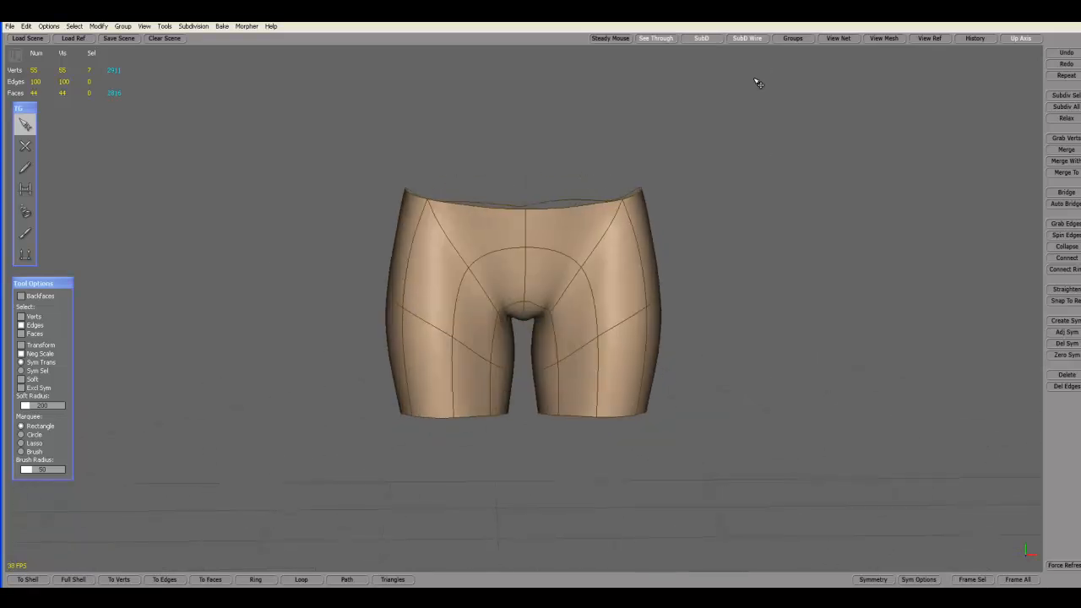
{"action": "left_click", "coordinate": [702, 38]}
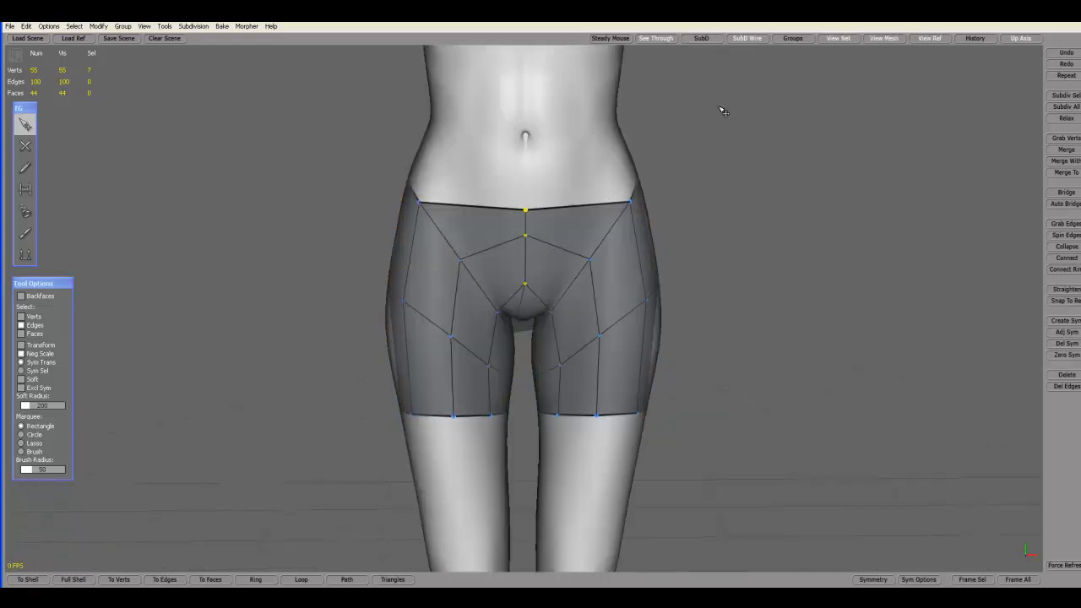
{"action": "middle_click_drag", "start_coordinate": [727, 260], "coordinate": [463, 266]}
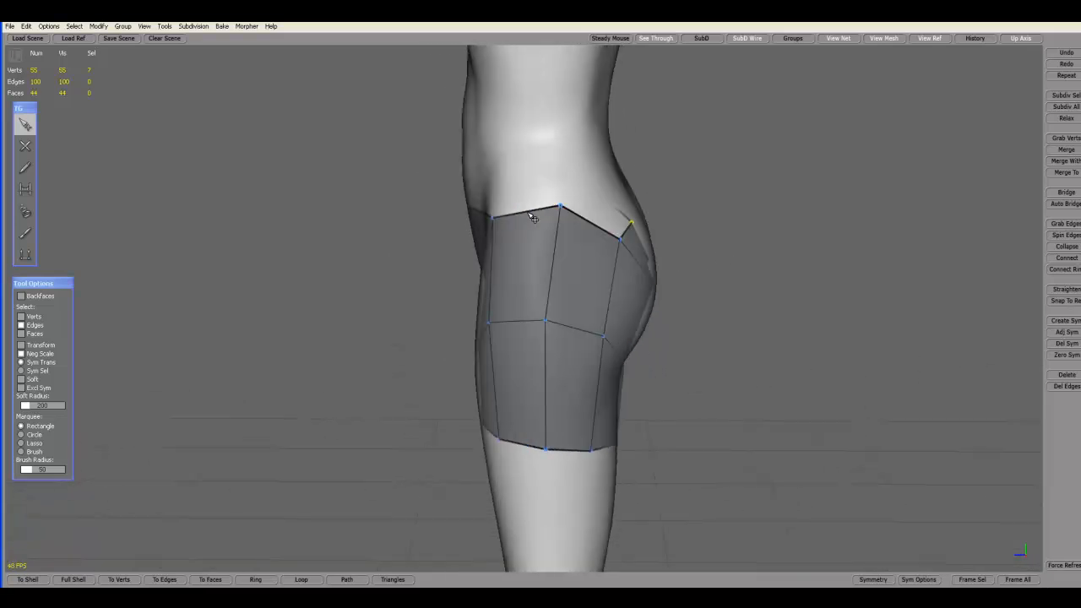
{"action": "middle_click_drag", "start_coordinate": [753, 233], "coordinate": [770, 270]}
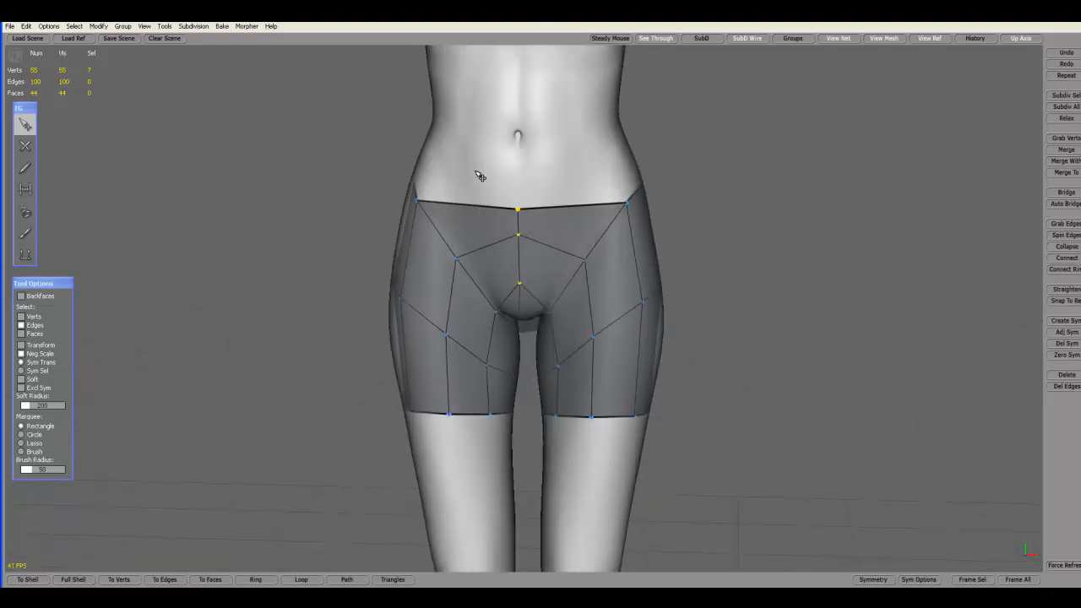
{"action": "middle_click_drag", "start_coordinate": [744, 225], "coordinate": [771, 208]}
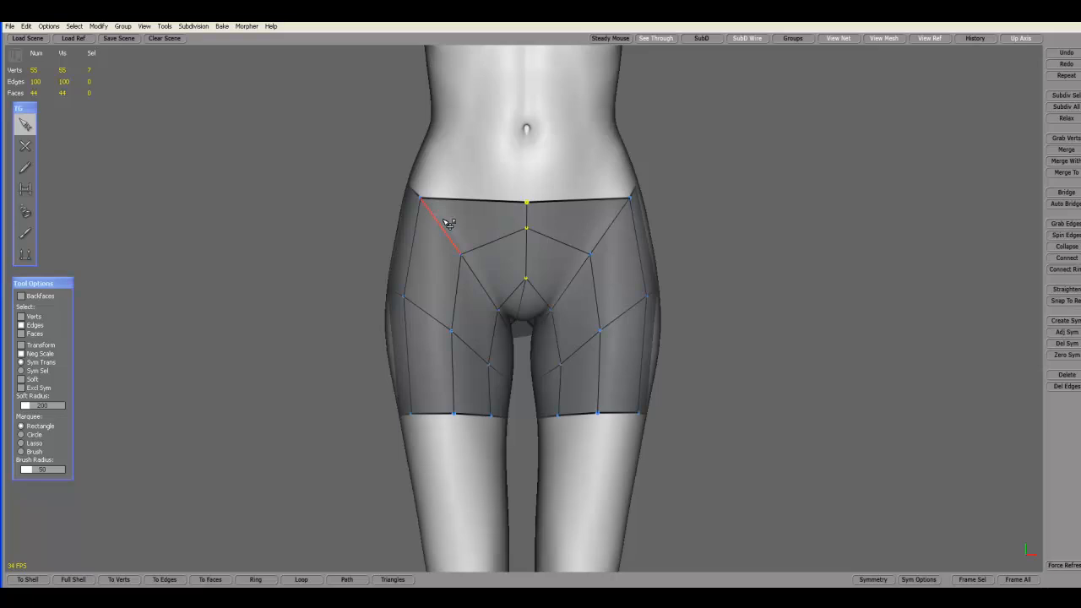
- Draw two horizontal section lines just above the hips with the tubes tool and generate an 8-division band around the waist
{"action": "left_click", "coordinate": [30, 215]}
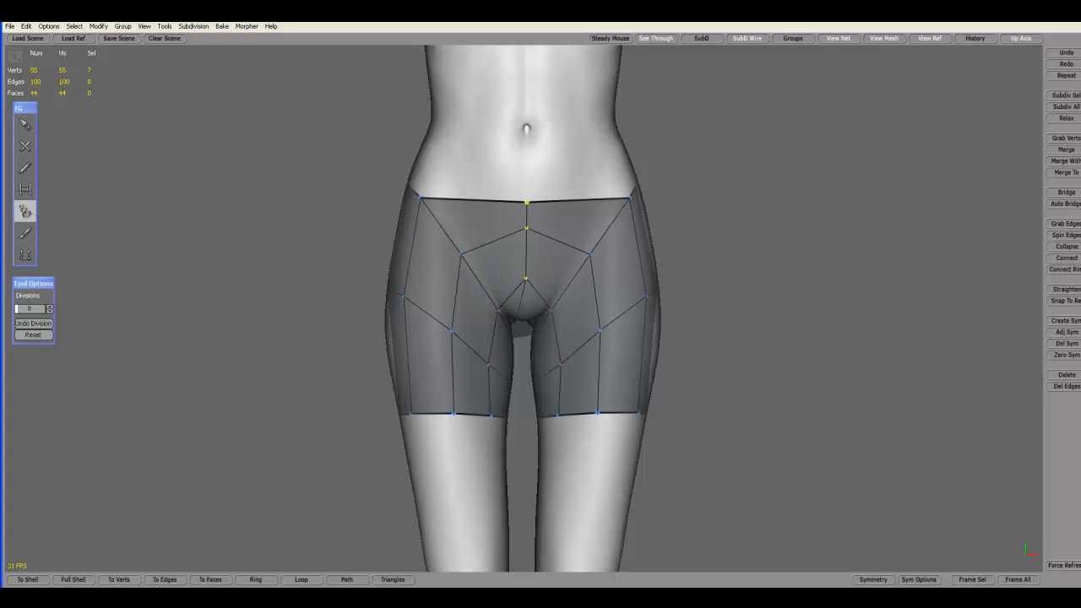
{"action": "left_click", "coordinate": [927, 40]}
{"action": "left_click_drag", "start_coordinate": [718, 220], "coordinate": [711, 232], "text": "alt"}
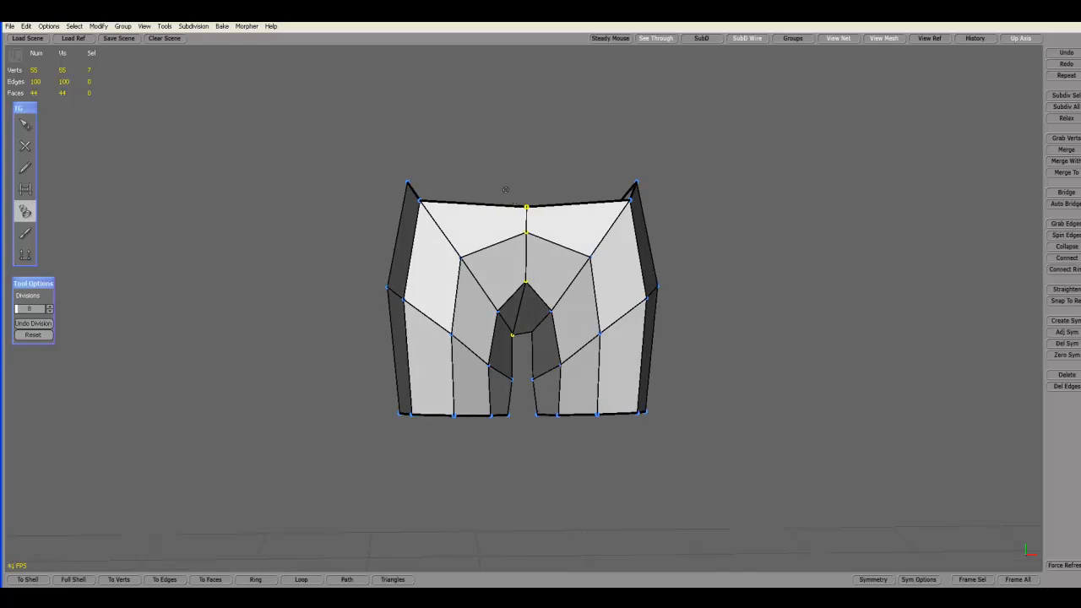
{"action": "mouse_move", "coordinate": [852, 176]}
{"action": "left_mouse_down", "text": "alt"}
{"action": "mouse_move", "coordinate": [840, 229]}
{"action": "mouse_move", "coordinate": [423, 174]}
{"action": "mouse_move", "coordinate": [880, 182]}
{"action": "mouse_move", "coordinate": [872, 180]}
{"action": "left_mouse_up", "text": "alt"}
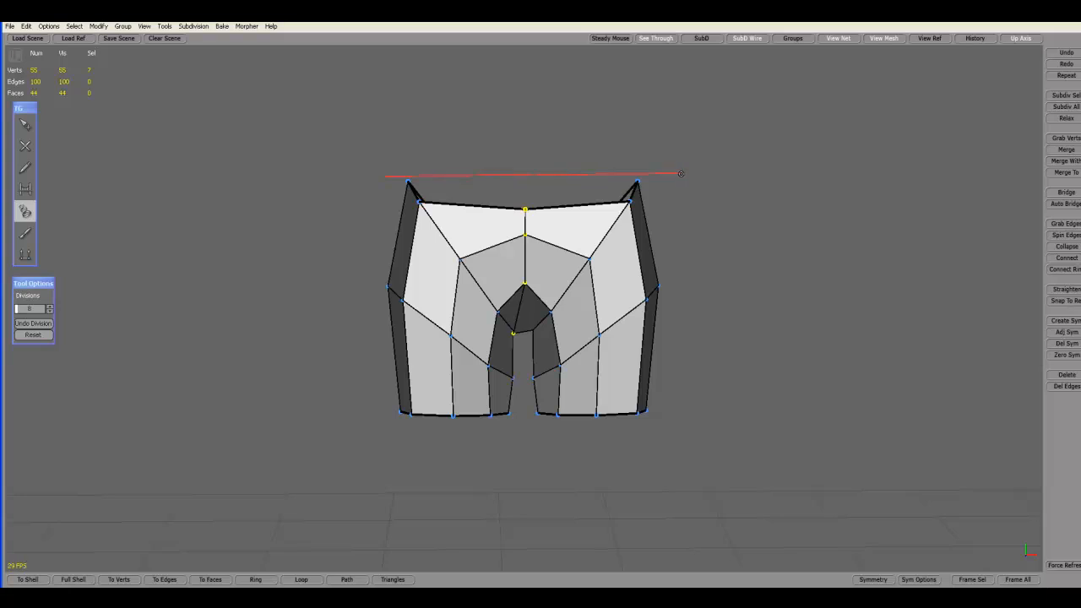
{"action": "left_click_drag", "start_coordinate": [681, 174], "coordinate": [681, 174]}
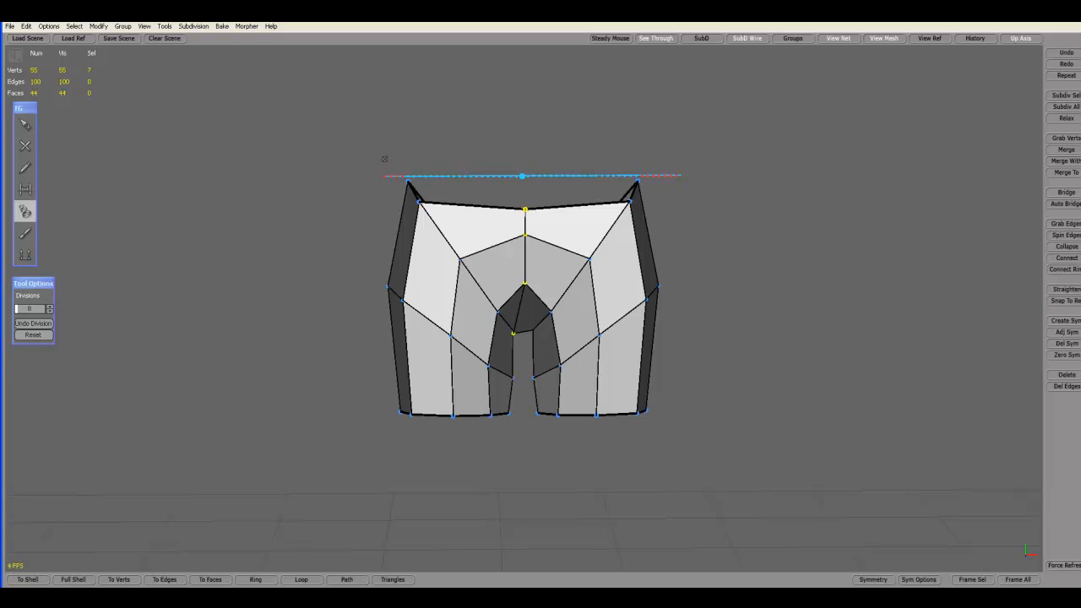
{"action": "left_click", "coordinate": [675, 160]}
{"action": "left_click", "coordinate": [929, 39]}
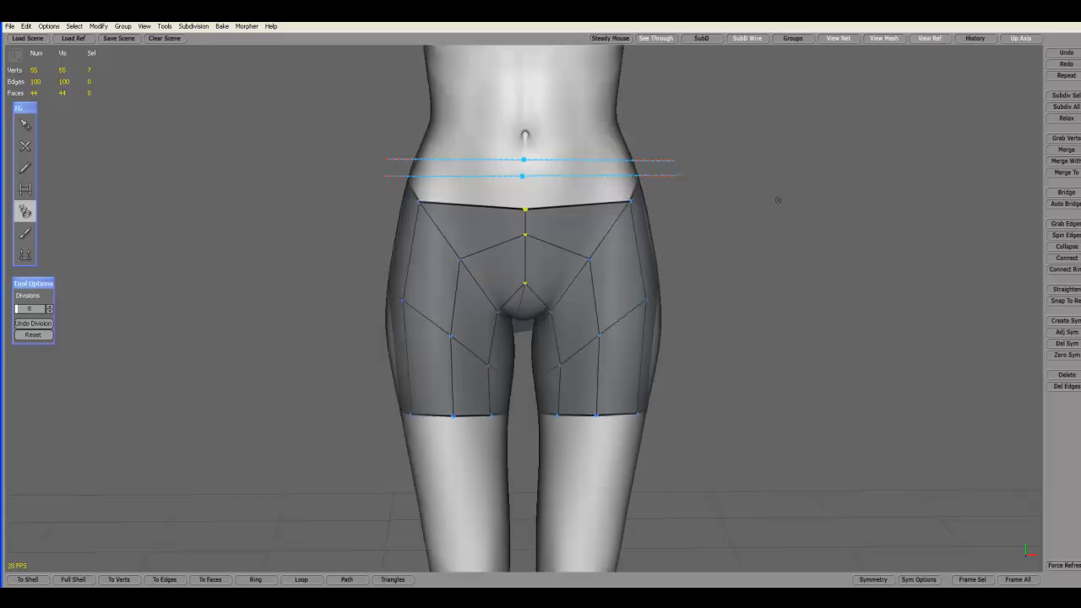
{"action": "key", "text": "Return"}
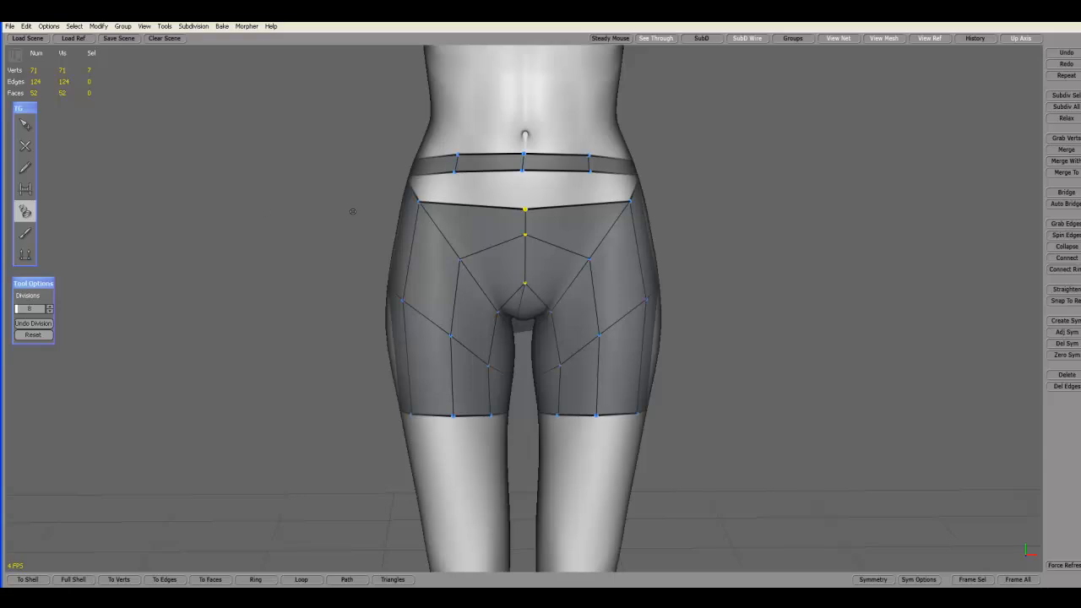
- Select the hip mesh's upper border loop and the waist band's lower border loop in turn to compare their edge counts
{"action": "left_click", "coordinate": [47, 307]}
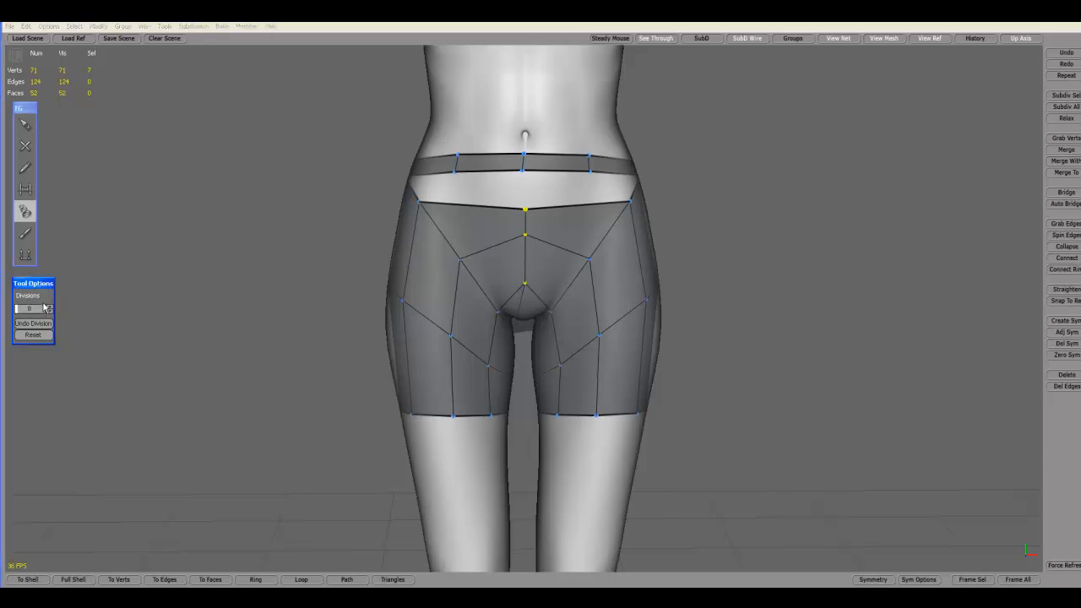
{"action": "left_click", "coordinate": [25, 124]}
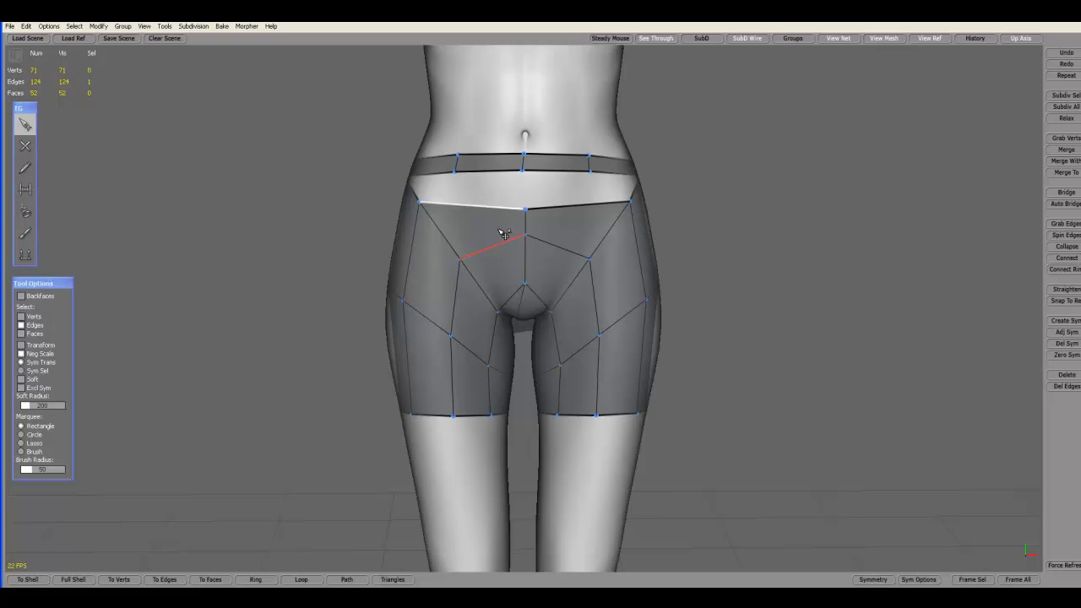
{"action": "left_click", "coordinate": [301, 580]}
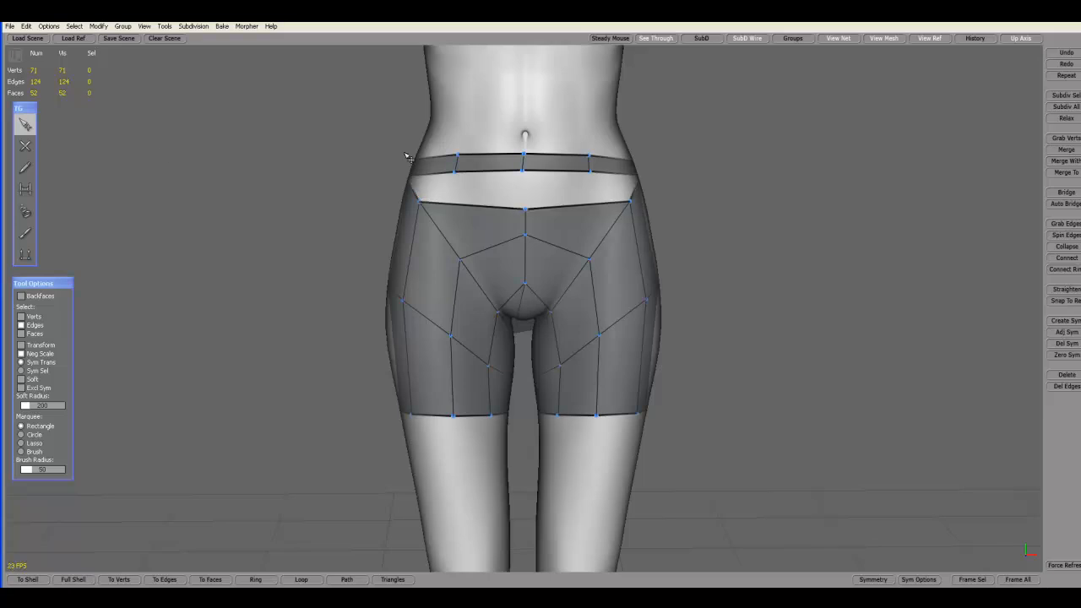
{"action": "left_click", "coordinate": [475, 172]}
{"action": "left_click", "coordinate": [311, 581]}
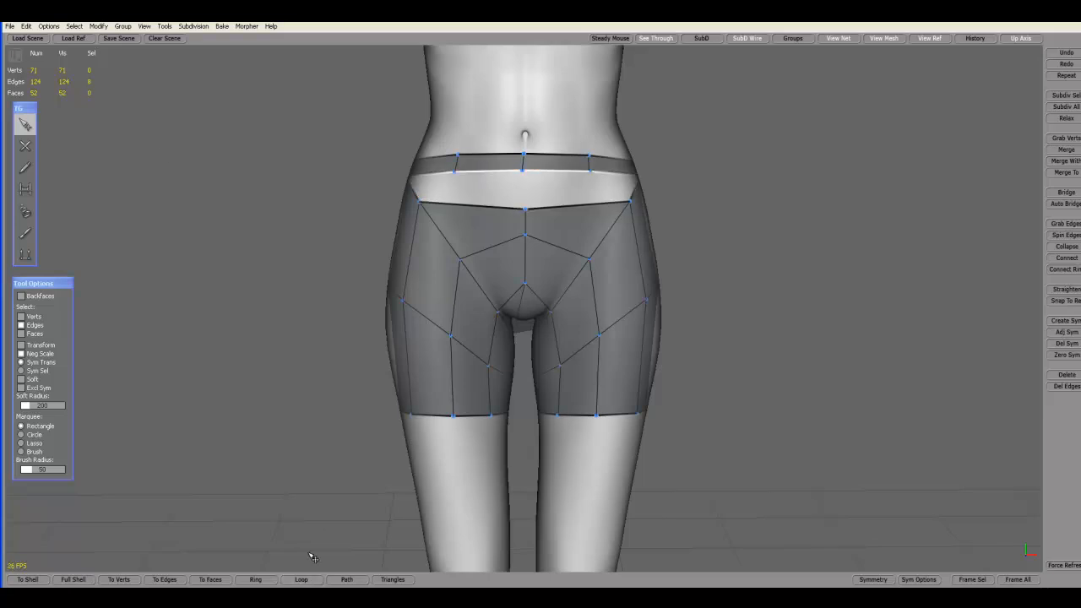
{"action": "left_click", "coordinate": [256, 163]}
- Weld the band's lower front centre vertex to the hip mesh, and weld its front corner and side vertices with symmetry enabled
{"action": "left_click_drag", "start_coordinate": [529, 176], "coordinate": [526, 208]}
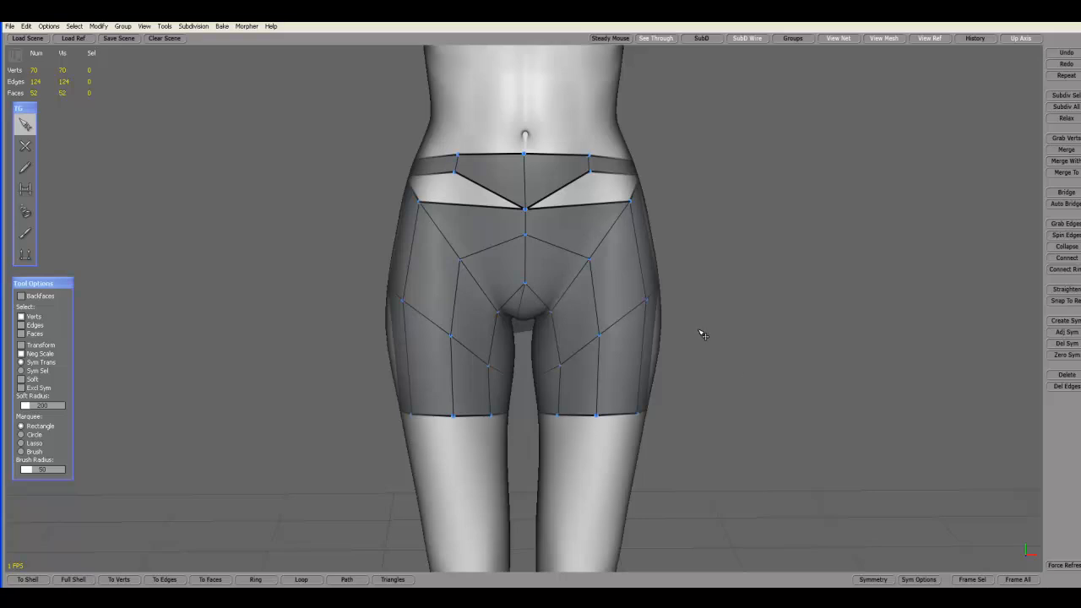
{"action": "left_click", "coordinate": [872, 579]}
{"action": "left_click_drag", "start_coordinate": [454, 173], "coordinate": [425, 206]}
{"action": "middle_click_drag", "start_coordinate": [848, 221], "coordinate": [561, 190]}
{"action": "left_click_drag", "start_coordinate": [562, 190], "coordinate": [624, 191]}
- Weld the waist band's lower back corner and centre vertices to the upper back border of the hip mesh
{"action": "middle_click_drag", "start_coordinate": [700, 198], "coordinate": [568, 207]}
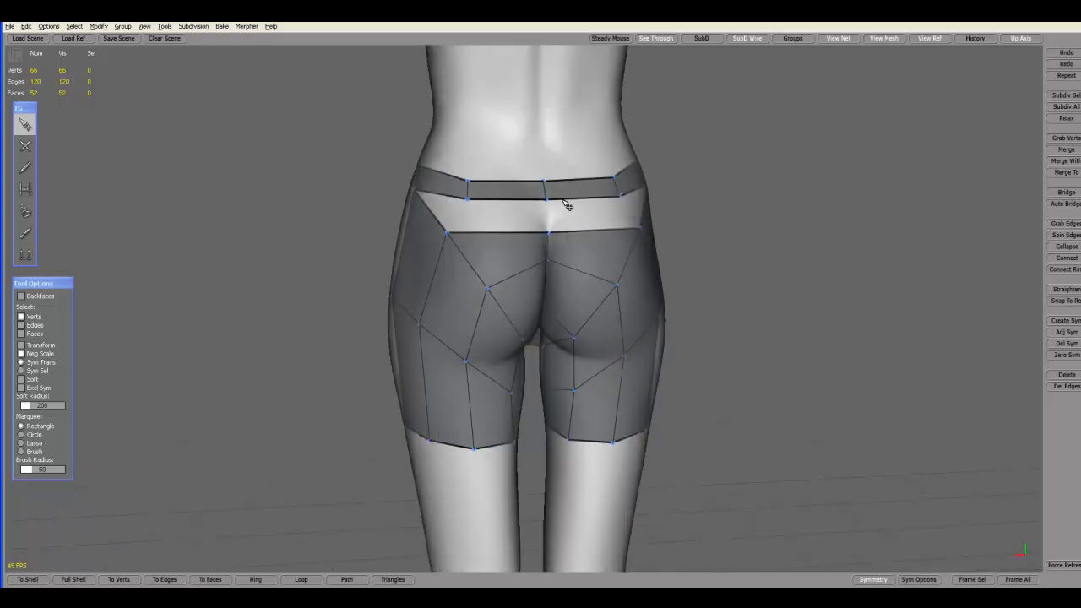
{"action": "left_click_drag", "start_coordinate": [468, 205], "coordinate": [449, 236]}
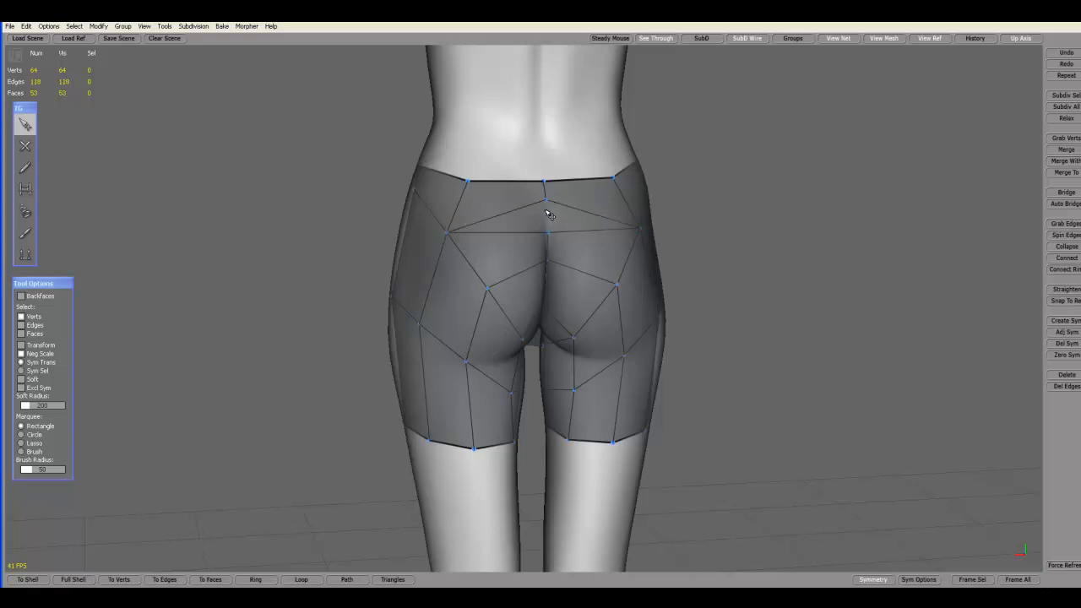
{"action": "left_click_drag", "start_coordinate": [547, 201], "coordinate": [548, 233]}
{"action": "mouse_move", "coordinate": [774, 222]}
{"action": "left_mouse_down", "text": "alt"}
{"action": "mouse_move", "coordinate": [581, 220]}
{"action": "mouse_move", "coordinate": [306, 164]}
{"action": "mouse_move", "coordinate": [811, 237]}
{"action": "mouse_move", "coordinate": [819, 222]}
{"action": "mouse_move", "coordinate": [755, 218]}
{"action": "left_mouse_up", "text": "alt"}
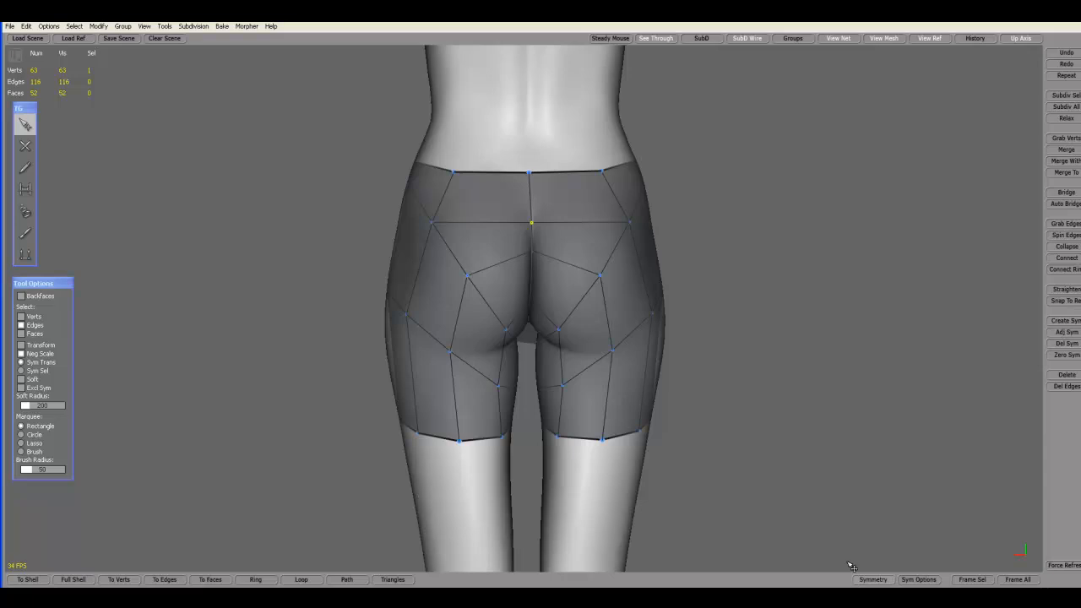
- Select the vertical centre edge loop of the hip mesh and zero its vertices onto the symmetry plane
{"action": "left_click", "coordinate": [531, 201]}
{"action": "left_click", "coordinate": [309, 580]}
{"action": "left_click", "coordinate": [1059, 359]}
{"action": "middle_click_drag", "start_coordinate": [893, 346], "coordinate": [391, 388]}
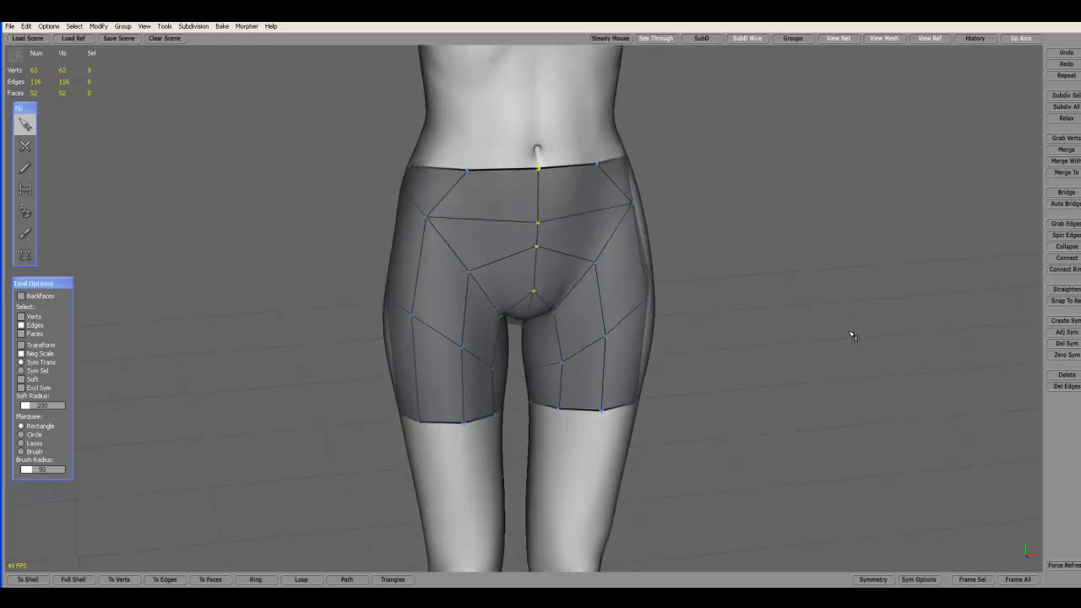
- Preview the subdivided hip mesh from the front, and return to the low-poly display
{"action": "left_click", "coordinate": [701, 38]}
{"action": "mouse_move", "coordinate": [789, 239]}
{"action": "middle_mouse_down"}
{"action": "mouse_move", "coordinate": [445, 301]}
{"action": "mouse_move", "coordinate": [277, 306]}
{"action": "mouse_move", "coordinate": [702, 292]}
{"action": "mouse_move", "coordinate": [733, 117]}
{"action": "middle_mouse_up"}
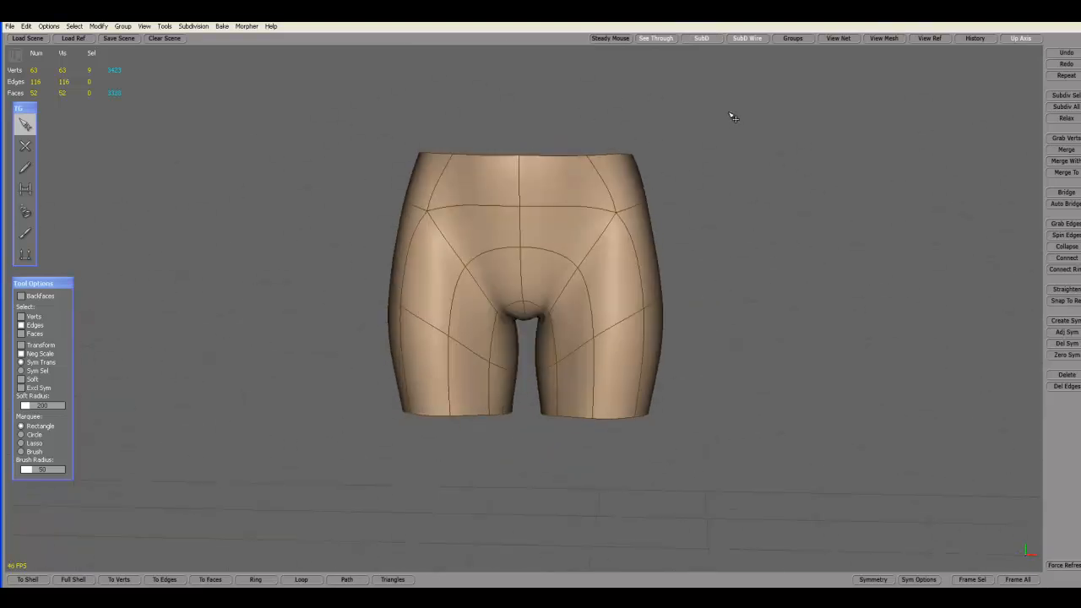
{"action": "left_click", "coordinate": [702, 39]}
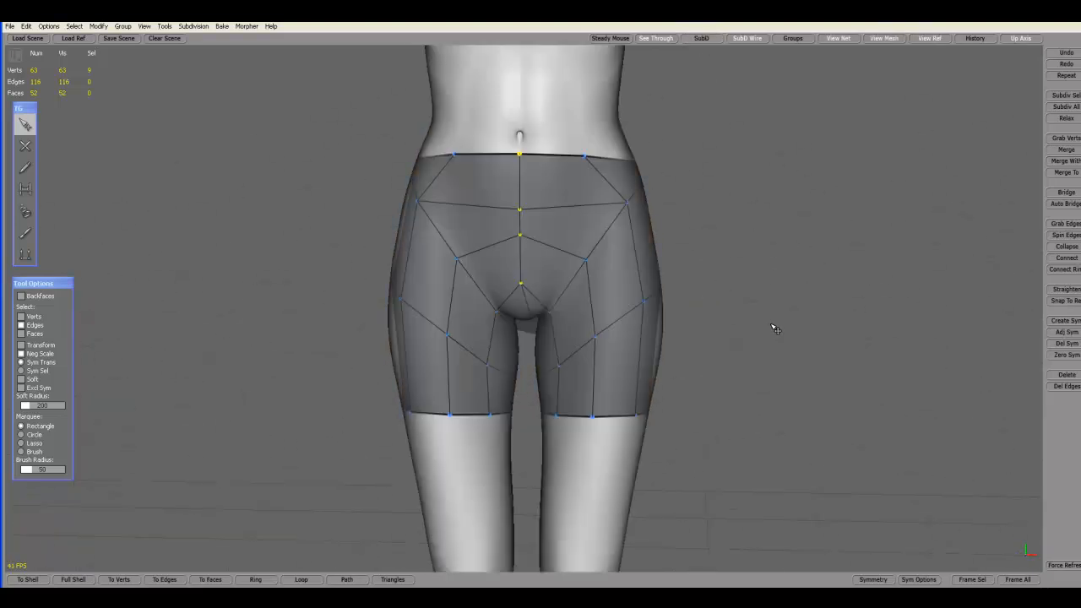
- Extrude the waist's upper border loop upward in Crawl mode to add two rows of faces, and enable symmetry
{"action": "mouse_move", "coordinate": [775, 329]}
{"action": "middle_mouse_down"}
{"action": "mouse_move", "coordinate": [516, 321]}
{"action": "mouse_move", "coordinate": [806, 351]}
{"action": "mouse_move", "coordinate": [780, 313]}
{"action": "mouse_move", "coordinate": [794, 330]}
{"action": "middle_mouse_up"}
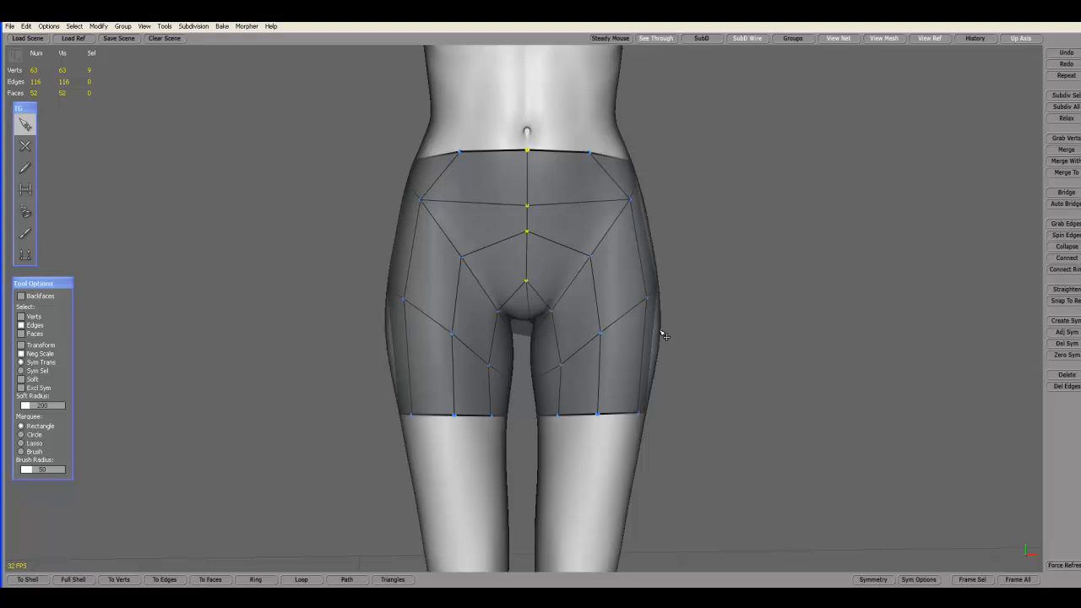
{"action": "scroll", "coordinate": [666, 332], "scroll_direction": "up", "scroll_amount": 2}
{"action": "scroll", "coordinate": [668, 330], "scroll_direction": "down", "scroll_amount": 5}
{"action": "scroll", "coordinate": [659, 355], "scroll_direction": "up", "scroll_amount": 2}
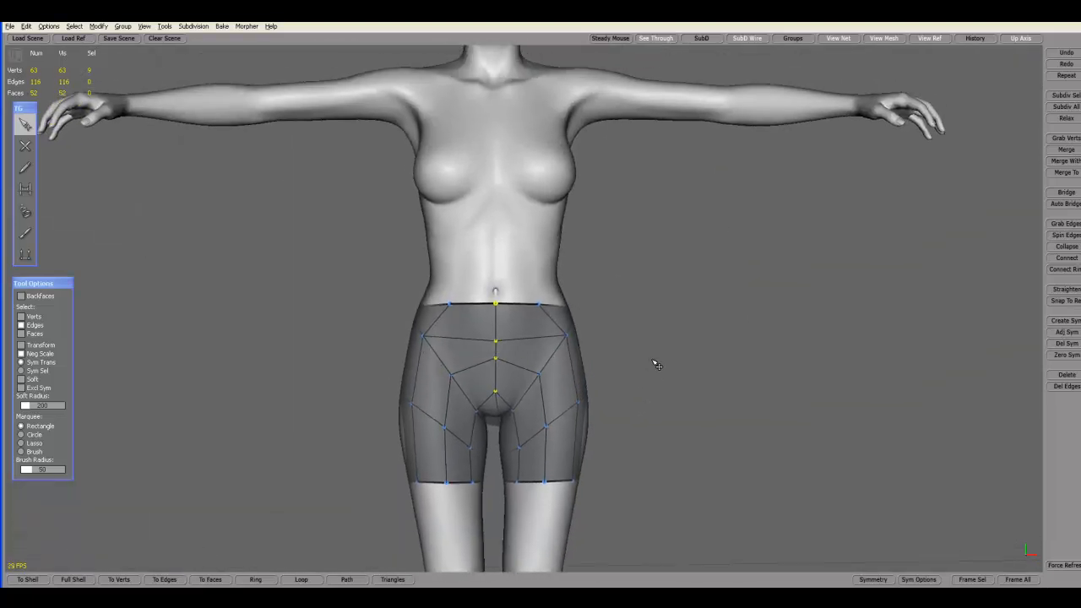
{"action": "left_click", "coordinate": [25, 255]}
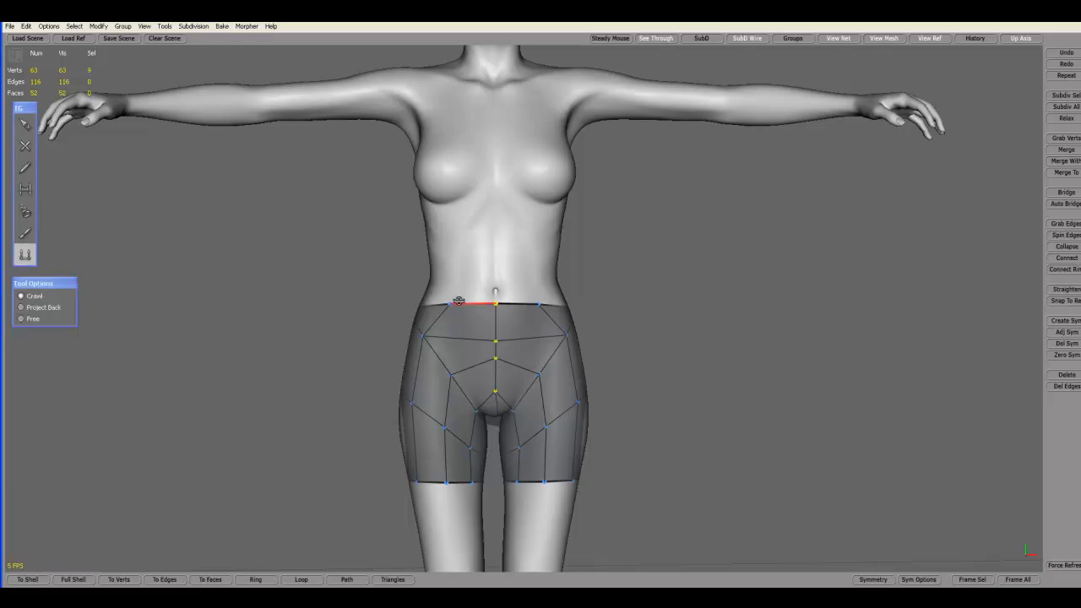
{"action": "left_click_drag", "start_coordinate": [461, 303], "coordinate": [474, 209]}
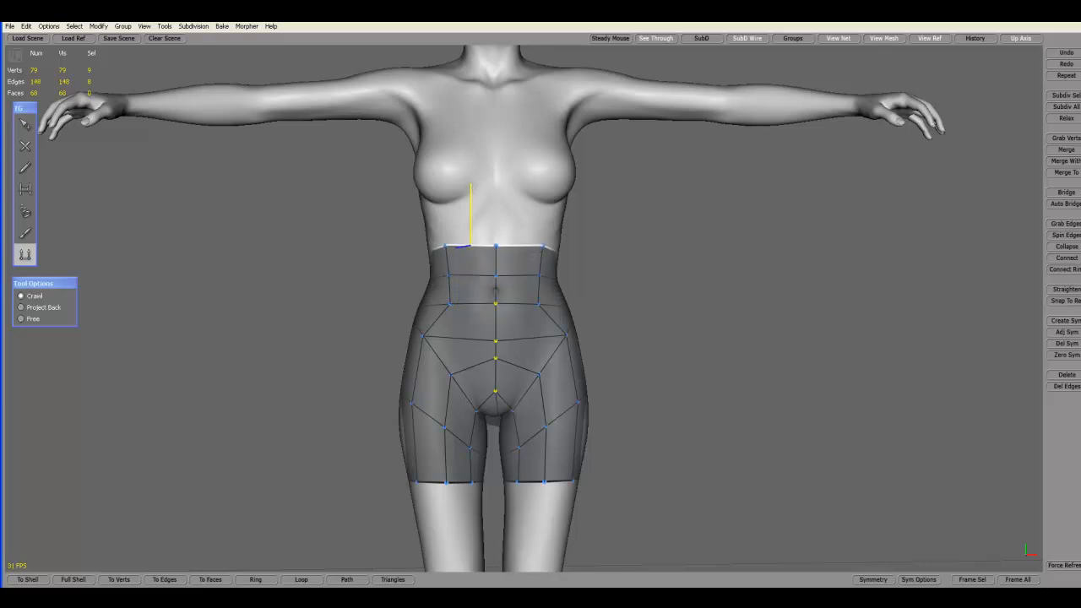
{"action": "middle_click_drag", "start_coordinate": [685, 478], "coordinate": [683, 452], "text": "alt"}
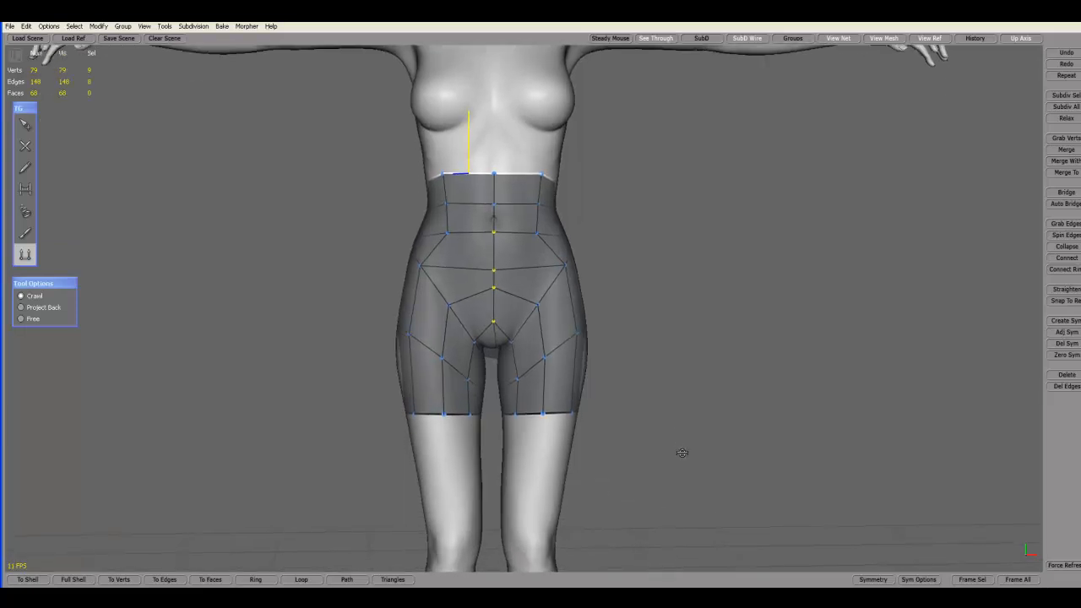
{"action": "key", "text": "x"}
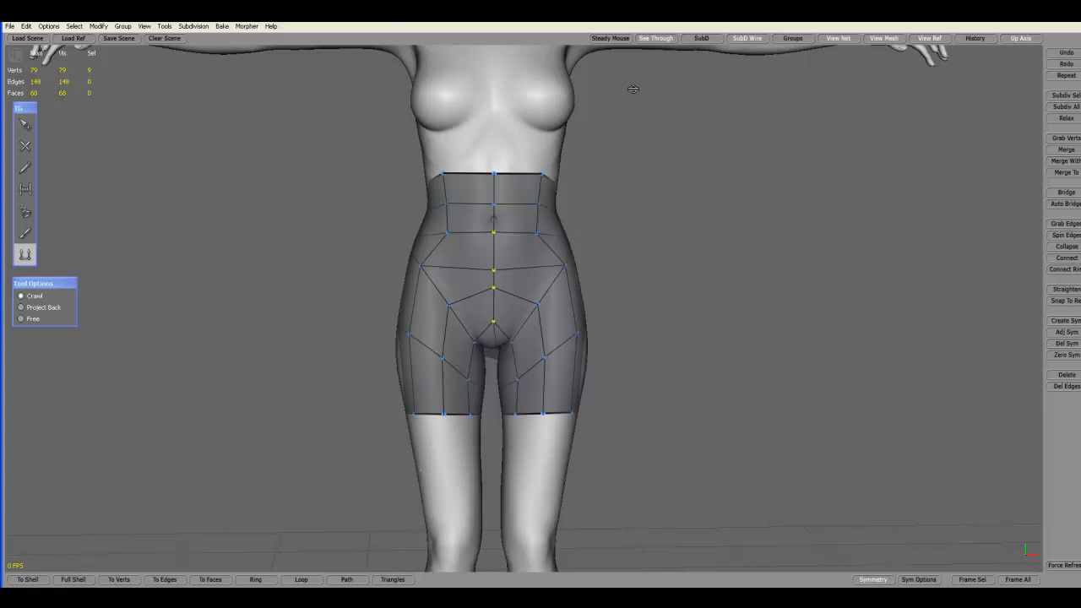
- Preview the extended hip and waist mesh subdivided, turn symmetry off and return to the low-poly display
{"action": "left_click", "coordinate": [700, 39]}
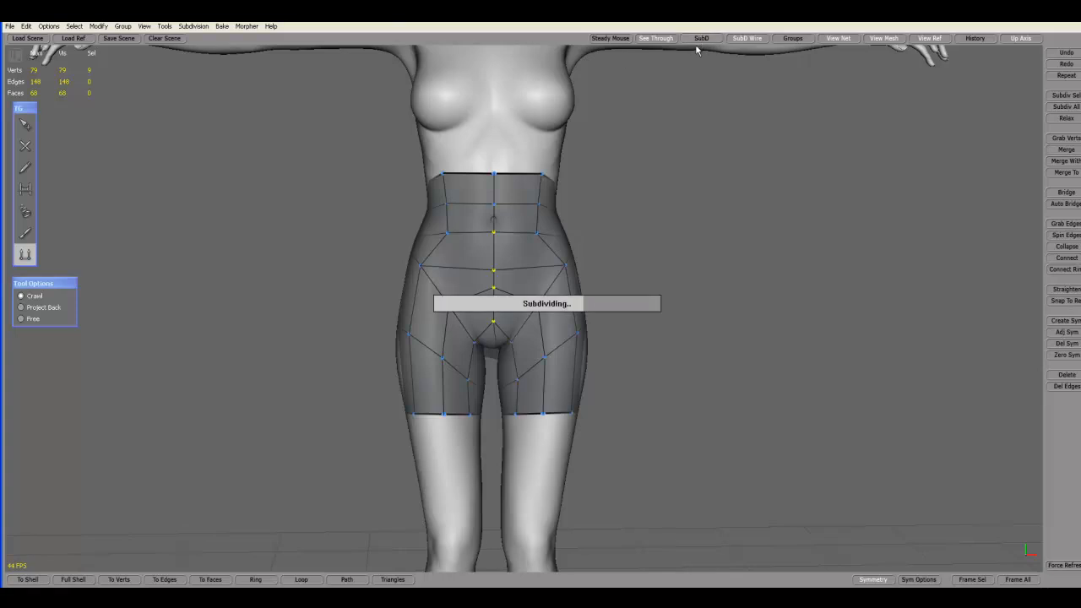
{"action": "left_click", "coordinate": [26, 124]}
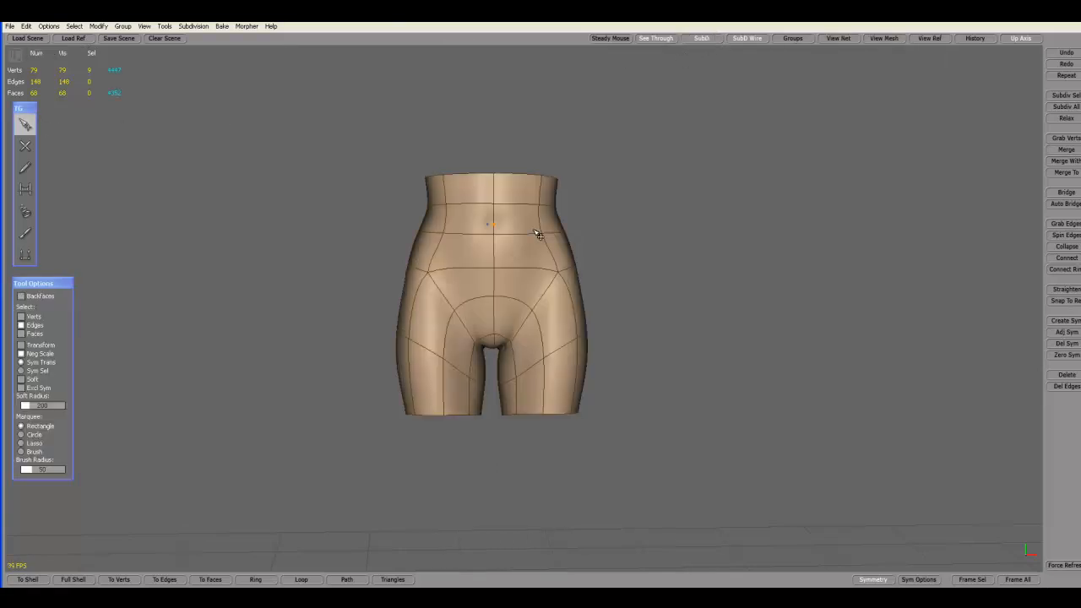
{"action": "mouse_move", "coordinate": [756, 291]}
{"action": "middle_mouse_down"}
{"action": "mouse_move", "coordinate": [276, 290]}
{"action": "mouse_move", "coordinate": [668, 322]}
{"action": "mouse_move", "coordinate": [761, 309]}
{"action": "middle_mouse_up"}
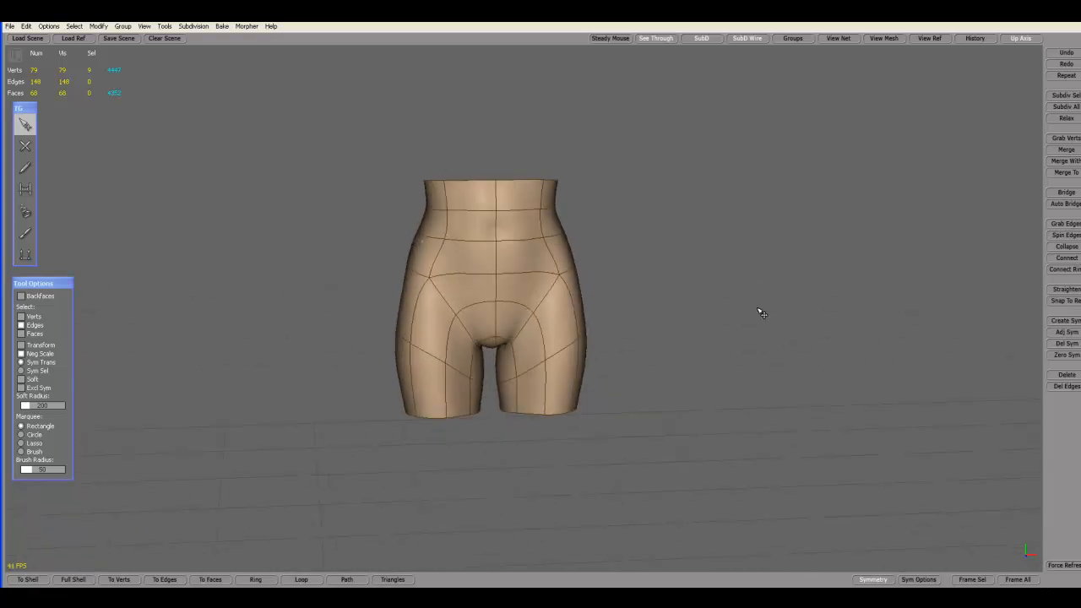
{"action": "left_click", "coordinate": [873, 579]}
{"action": "middle_click_drag", "start_coordinate": [782, 437], "coordinate": [734, 397]}
{"action": "left_click", "coordinate": [701, 38]}
{"action": "middle_click_drag", "start_coordinate": [815, 266], "coordinate": [779, 278]}
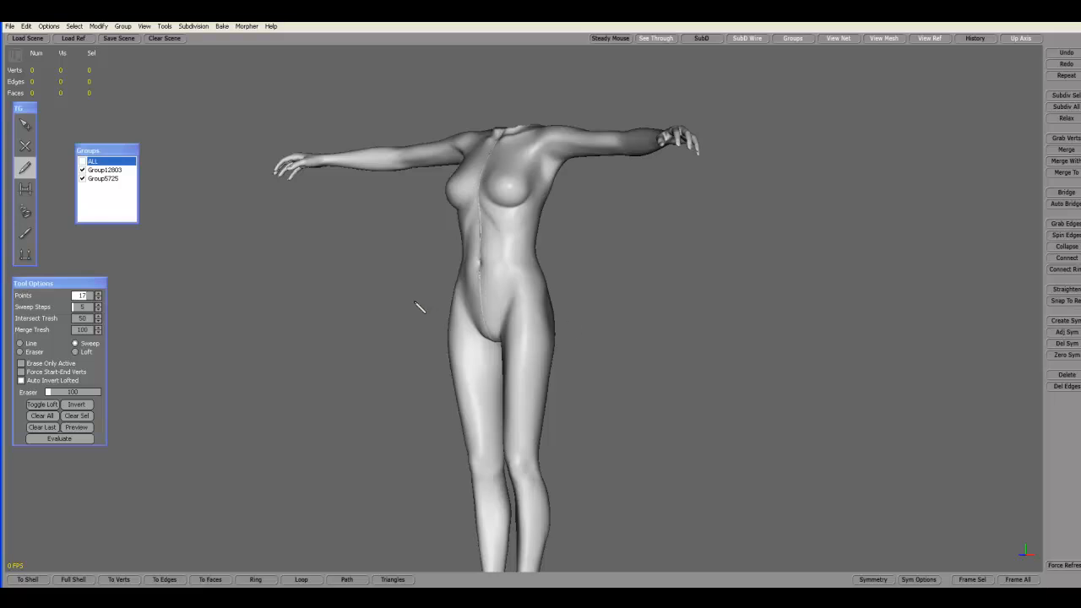
- Hide Group5725 of the split reference body so that only the Group12803 half is shown
{"action": "middle_click_drag", "start_coordinate": [382, 292], "coordinate": [456, 309]}
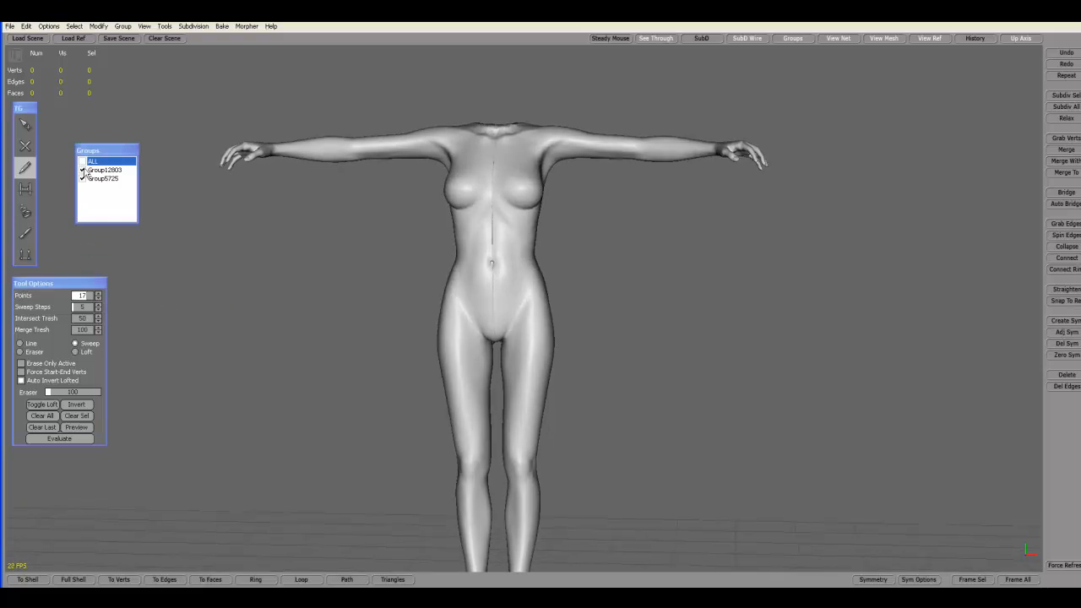
{"action": "left_click", "coordinate": [794, 39]}
{"action": "left_click", "coordinate": [795, 39]}
{"action": "left_click", "coordinate": [82, 179]}
{"action": "middle_click_drag", "start_coordinate": [330, 278], "coordinate": [589, 291]}
{"action": "middle_click_drag", "start_coordinate": [493, 218], "coordinate": [434, 299]}
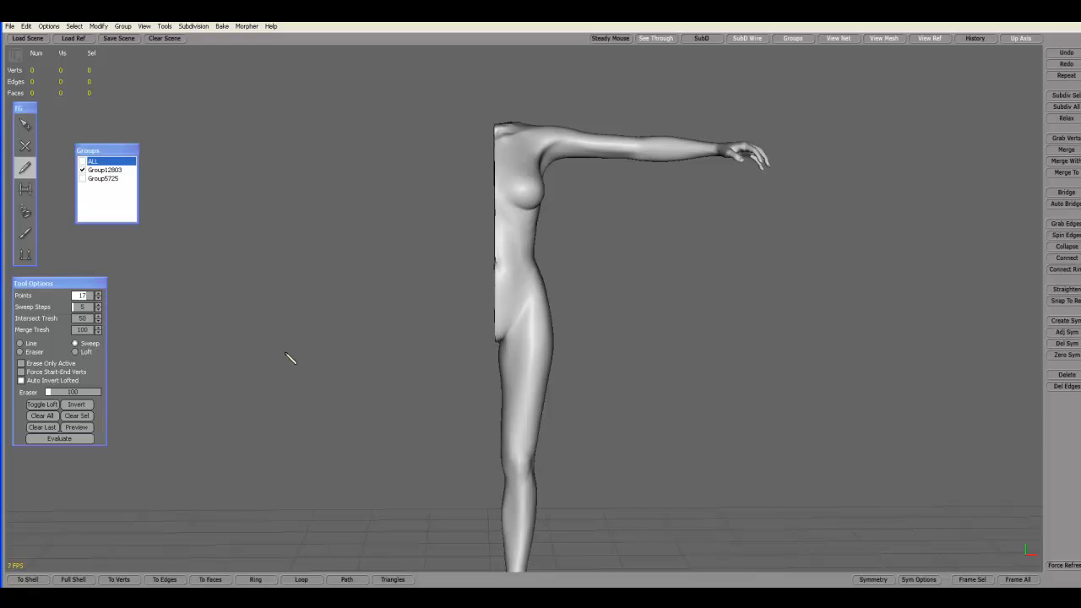
- Draw a Sweep stroke from the underside of the arm down the body's side to the thigh and evaluate it into mesh
{"action": "middle_click_drag", "start_coordinate": [672, 258], "coordinate": [604, 232]}
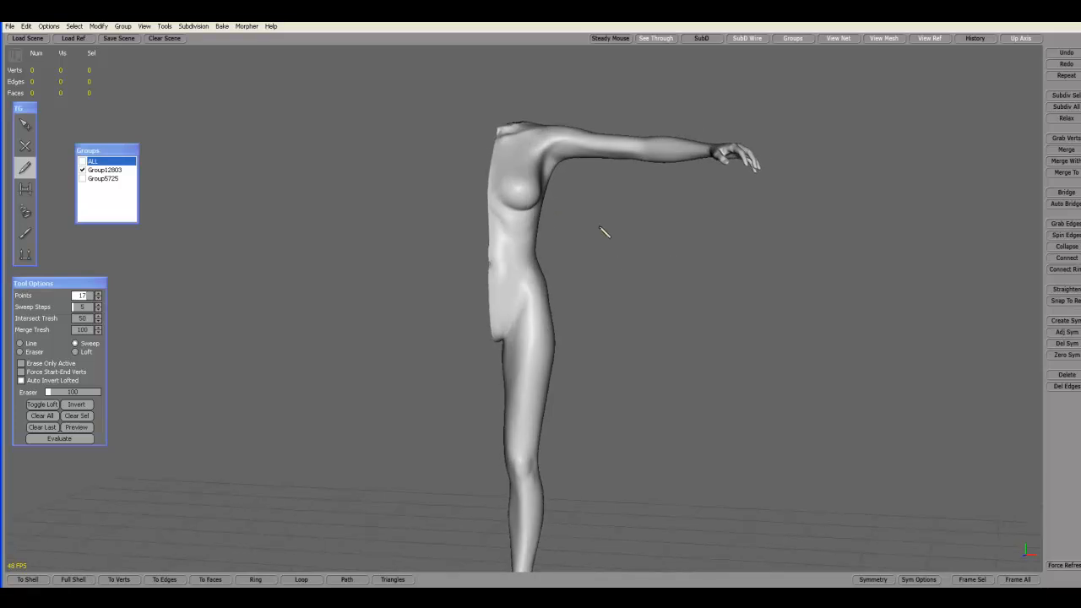
{"action": "mouse_move", "coordinate": [698, 252]}
{"action": "middle_mouse_down"}
{"action": "mouse_move", "coordinate": [568, 161]}
{"action": "mouse_move", "coordinate": [702, 243]}
{"action": "mouse_move", "coordinate": [451, 147]}
{"action": "mouse_move", "coordinate": [457, 123]}
{"action": "middle_mouse_up"}
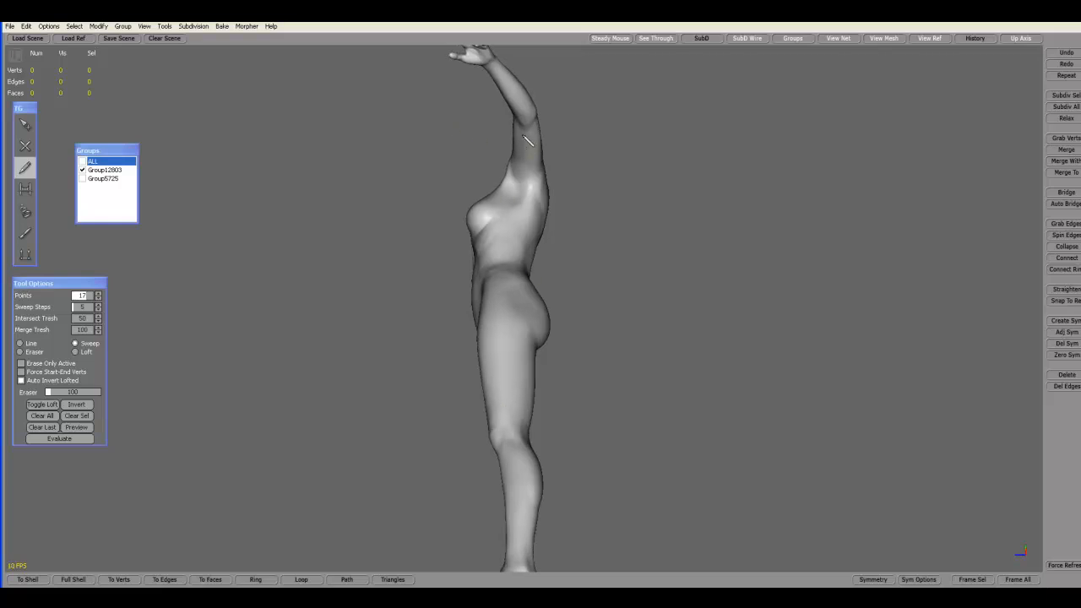
{"action": "left_click_drag", "start_coordinate": [522, 147], "coordinate": [515, 415]}
{"action": "mouse_move", "coordinate": [342, 275]}
{"action": "left_mouse_down", "text": "alt"}
{"action": "mouse_move", "coordinate": [369, 272]}
{"action": "mouse_move", "coordinate": [484, 389]}
{"action": "left_mouse_up", "text": "alt"}
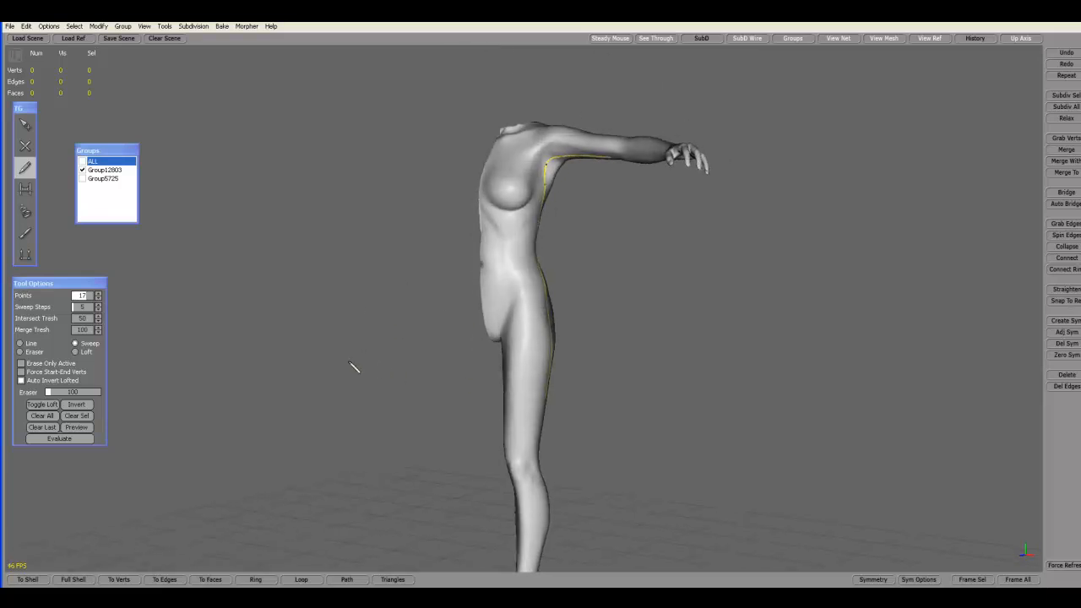
{"action": "left_click", "coordinate": [83, 437]}
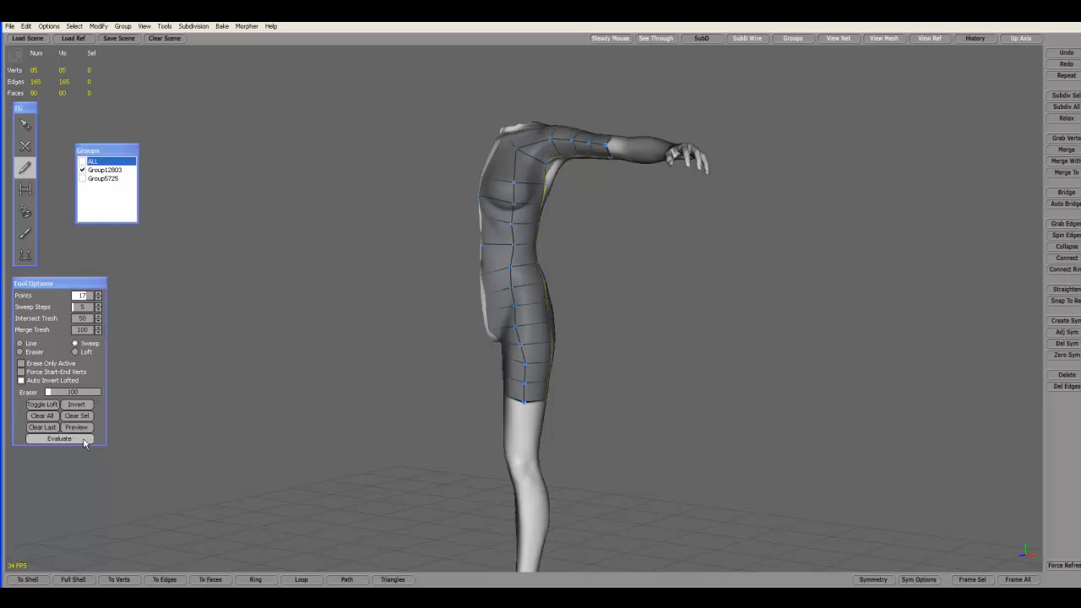
- Delete the horizontal edges spanning the body's open centre cut from the chest to the crotch, removing the faces there
{"action": "left_click_drag", "start_coordinate": [643, 367], "coordinate": [272, 474], "text": "alt"}
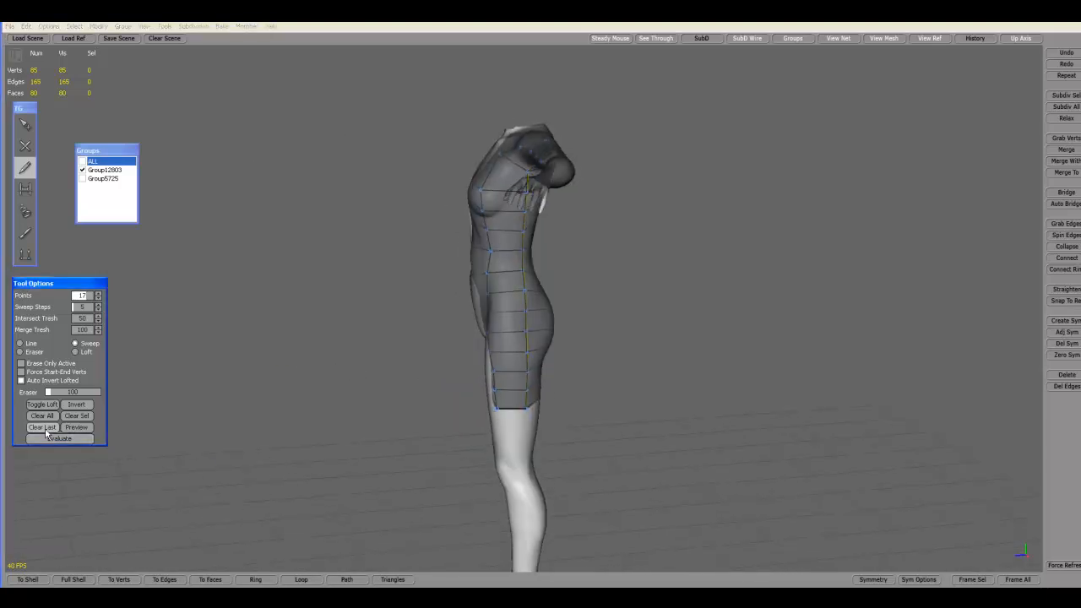
{"action": "left_click_drag", "start_coordinate": [361, 417], "coordinate": [813, 394], "text": "alt"}
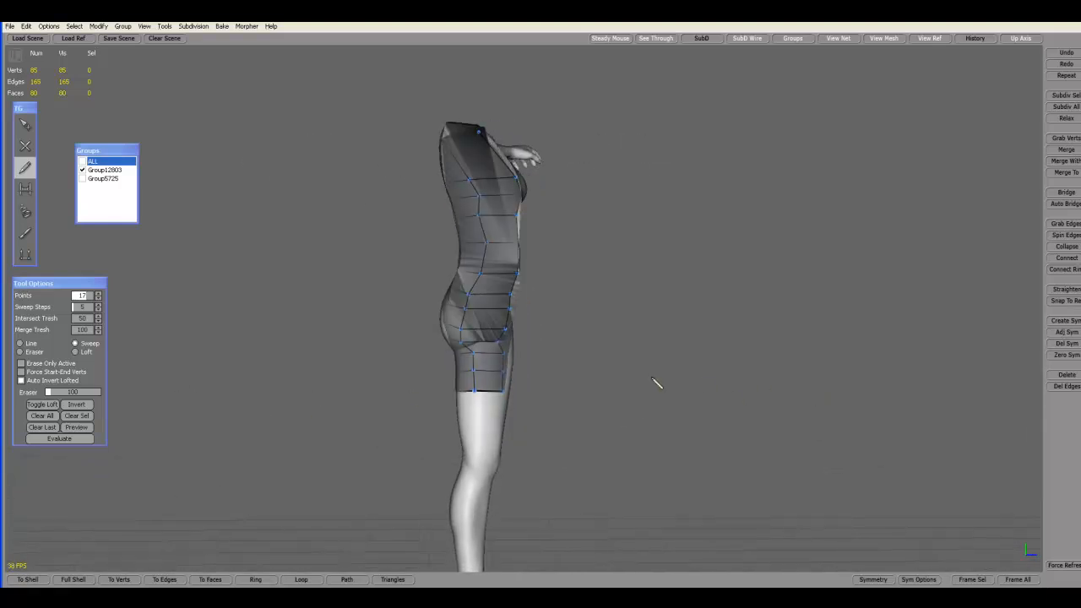
{"action": "left_click", "coordinate": [25, 125]}
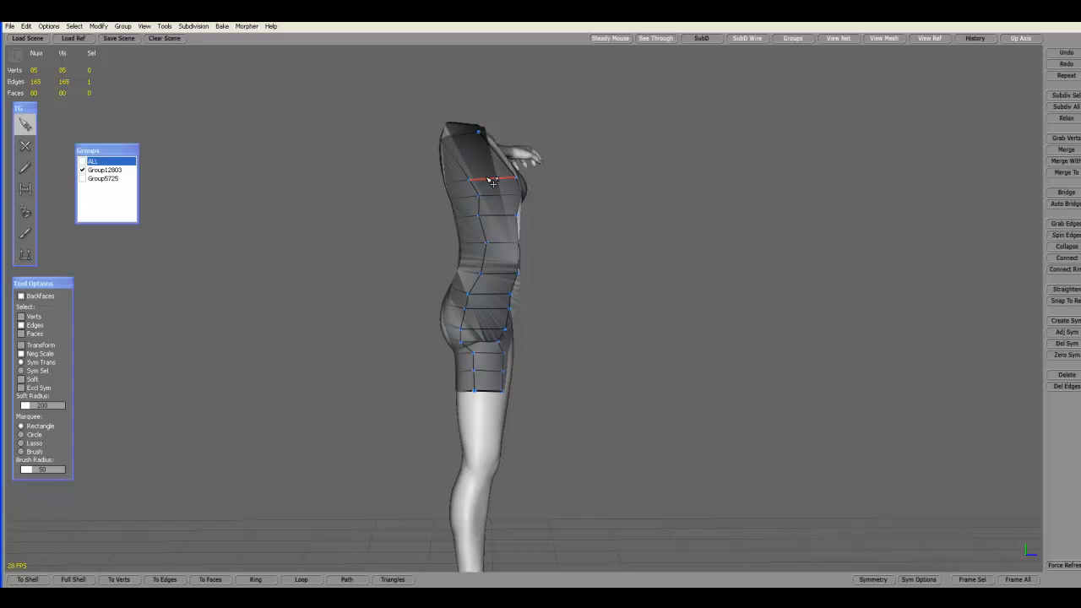
{"action": "key", "text": "Delete"}
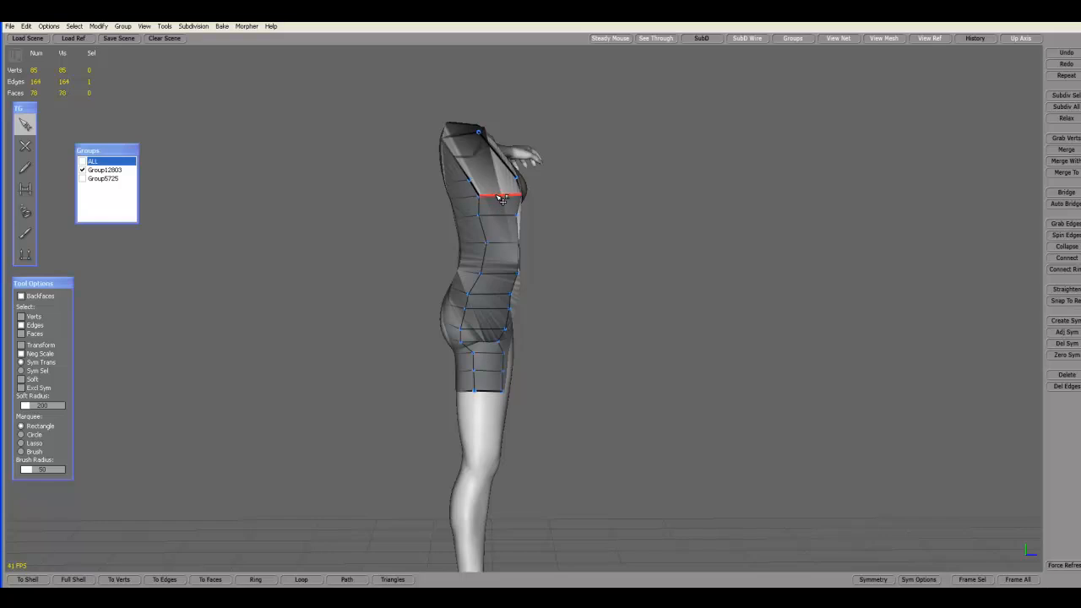
{"action": "key", "text": "Delete"}
{"action": "key", "text": "Delete"}
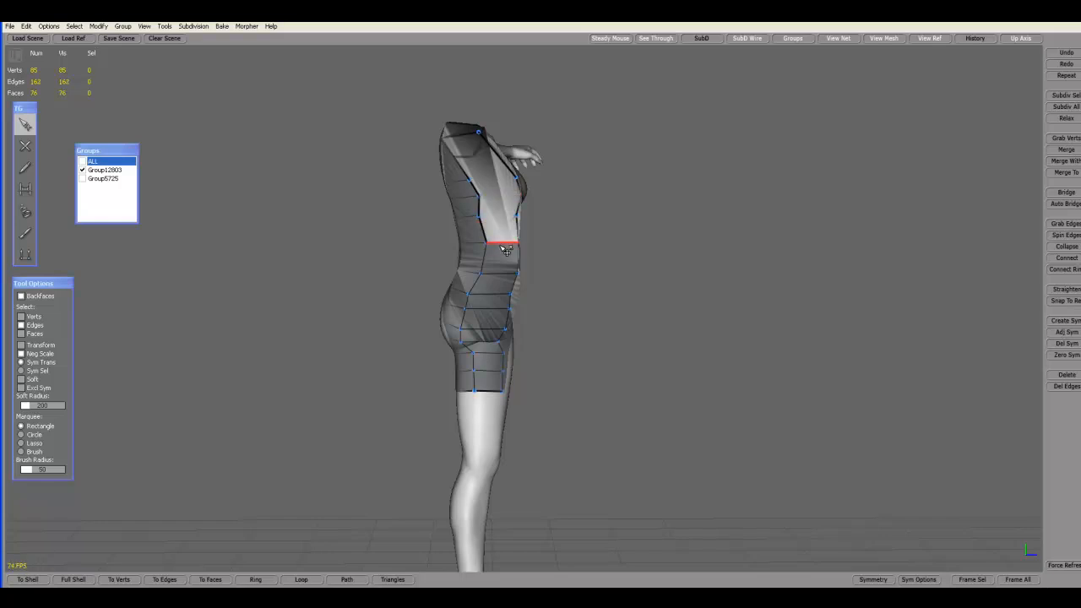
{"action": "key", "text": "Delete"}
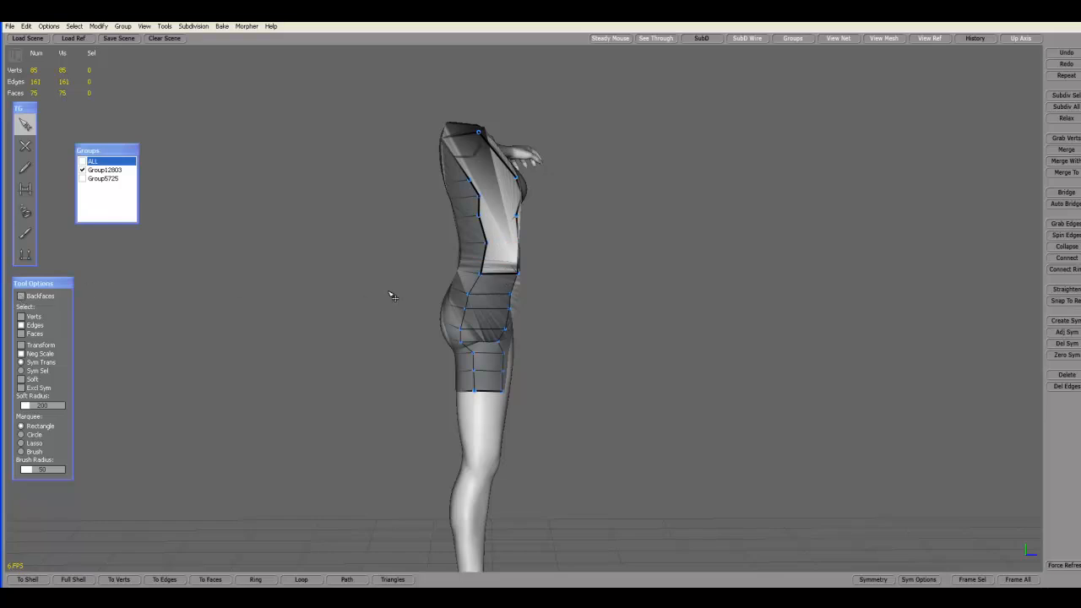
{"action": "left_click", "coordinate": [494, 273]}
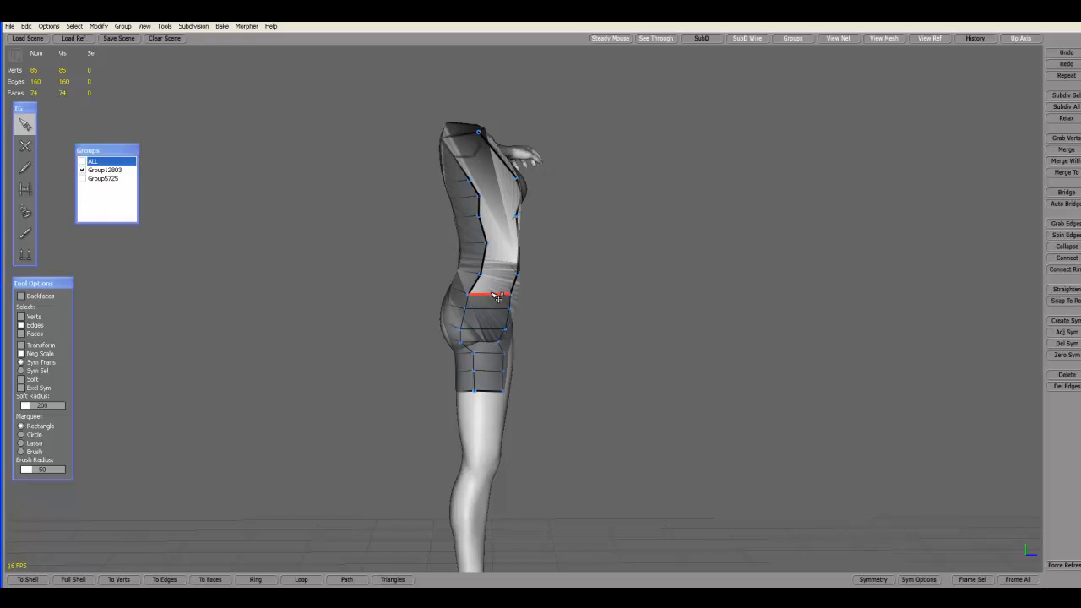
{"action": "left_click", "coordinate": [497, 296]}
{"action": "left_click", "coordinate": [494, 313]}
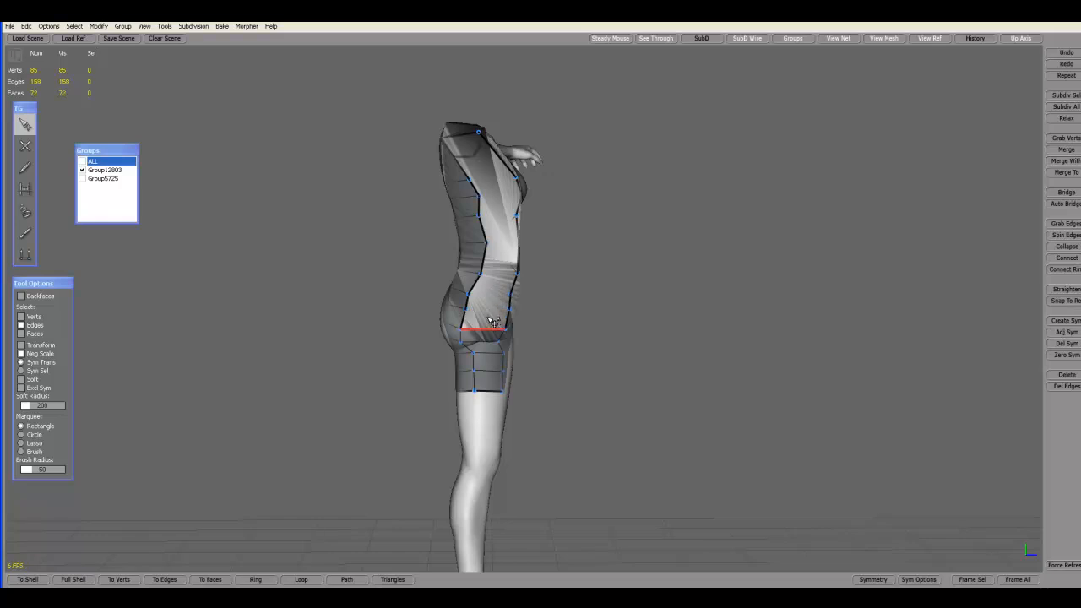
{"action": "middle_click_drag", "start_coordinate": [616, 296], "coordinate": [495, 331]}
{"action": "left_click", "coordinate": [495, 332]}
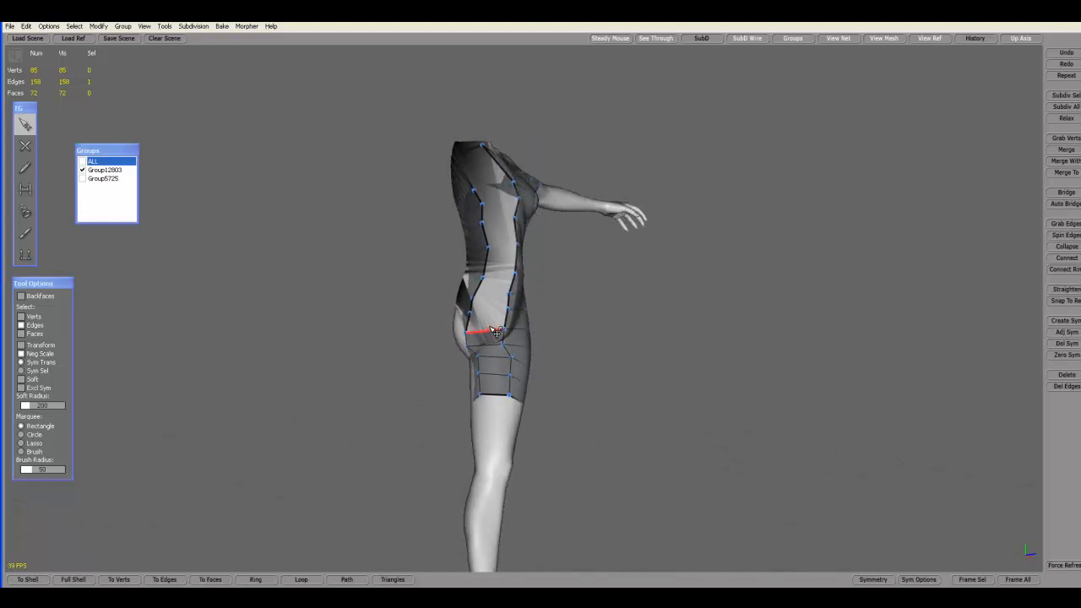
{"action": "key", "text": "Delete"}
{"action": "mouse_move", "coordinate": [603, 321]}
{"action": "middle_mouse_down"}
{"action": "mouse_move", "coordinate": [596, 335]}
{"action": "mouse_move", "coordinate": [625, 369]}
{"action": "mouse_move", "coordinate": [671, 374]}
{"action": "mouse_move", "coordinate": [586, 333]}
{"action": "middle_mouse_up"}
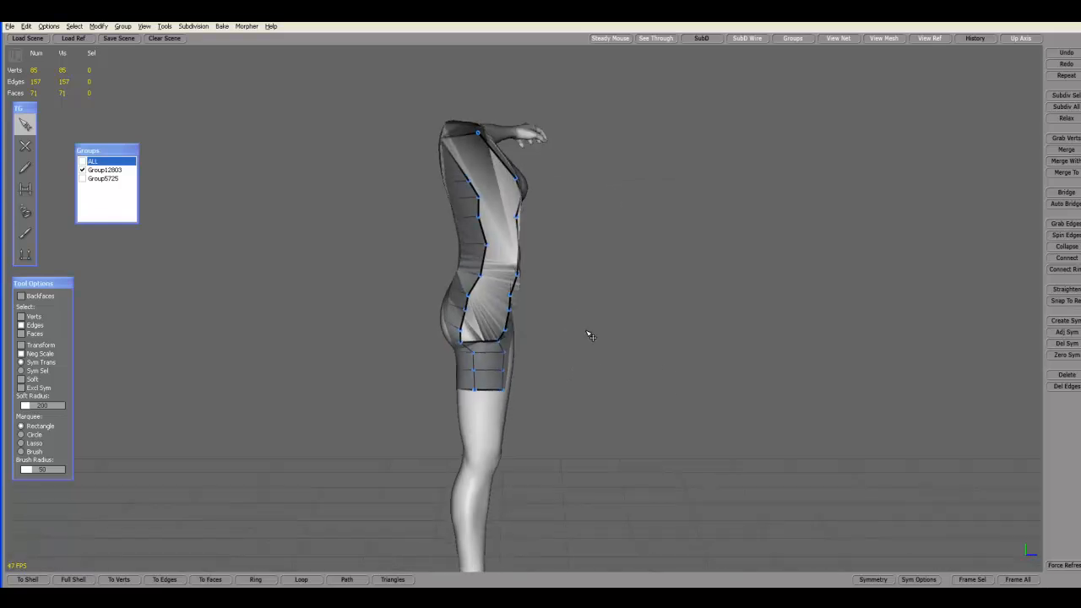
- Select the open border loop along the body's centre cut, snap its vertices to the reference and zero them onto the symmetry plane
{"action": "left_click", "coordinate": [498, 273]}
{"action": "left_click", "coordinate": [312, 578]}
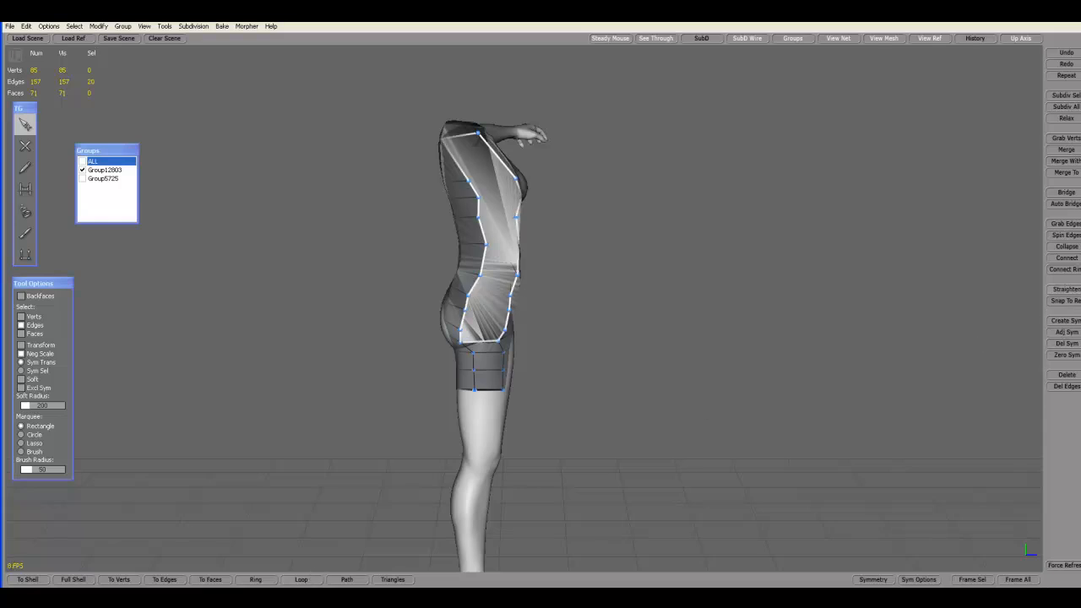
{"action": "left_click", "coordinate": [1073, 302]}
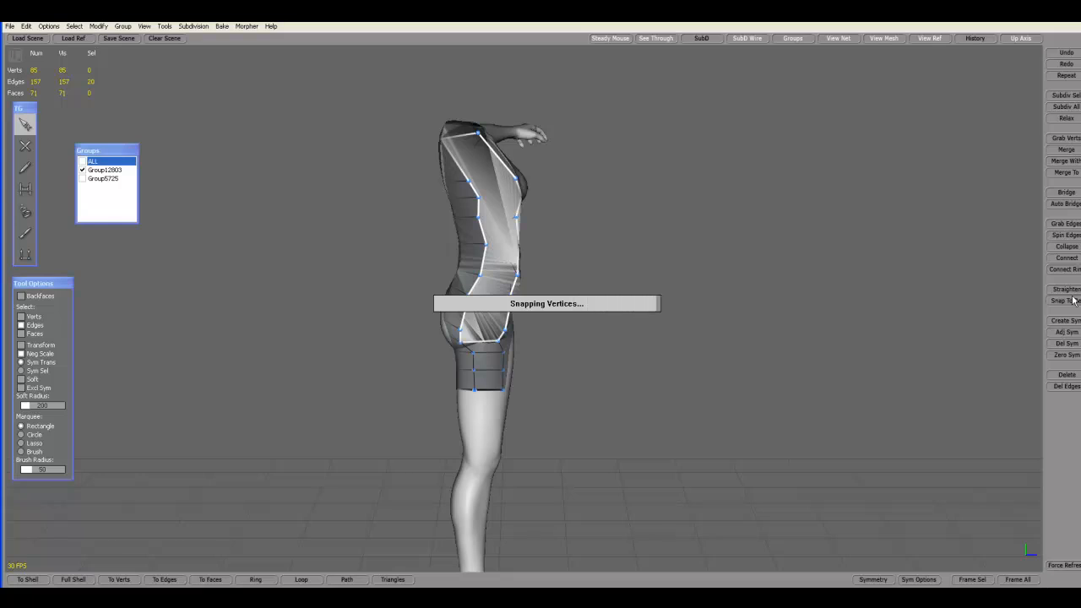
{"action": "middle_click_drag", "start_coordinate": [927, 295], "coordinate": [770, 328]}
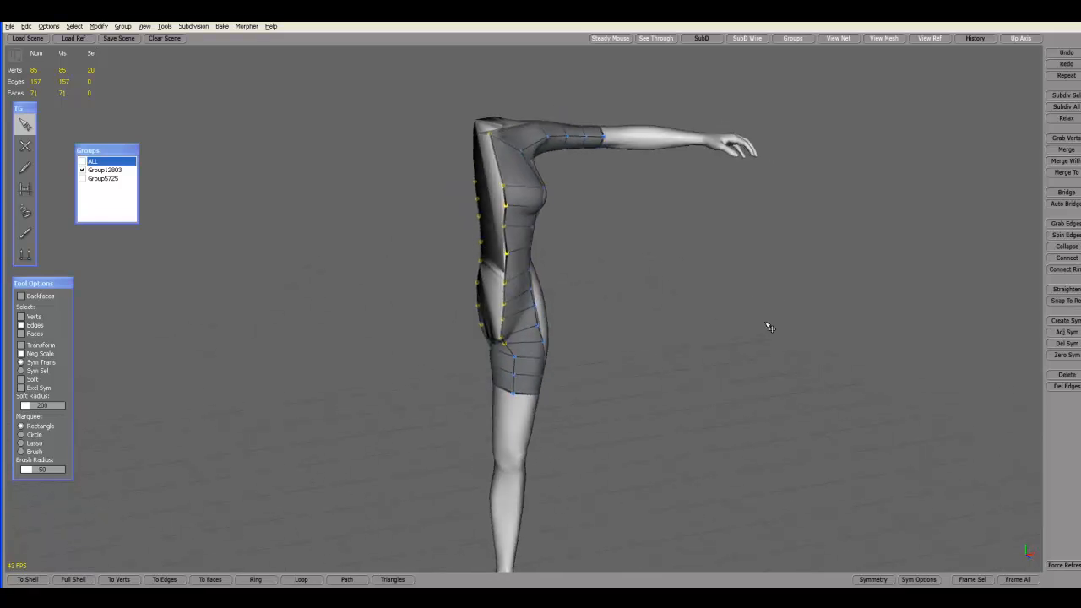
{"action": "left_click", "coordinate": [1065, 355]}
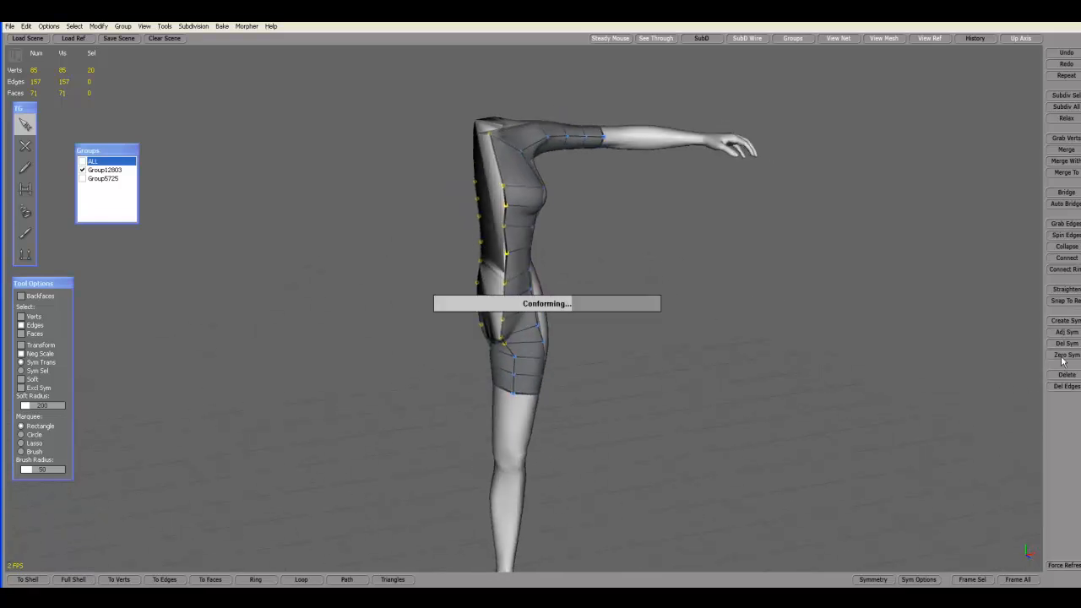
{"action": "middle_click_drag", "start_coordinate": [695, 378], "coordinate": [590, 469]}
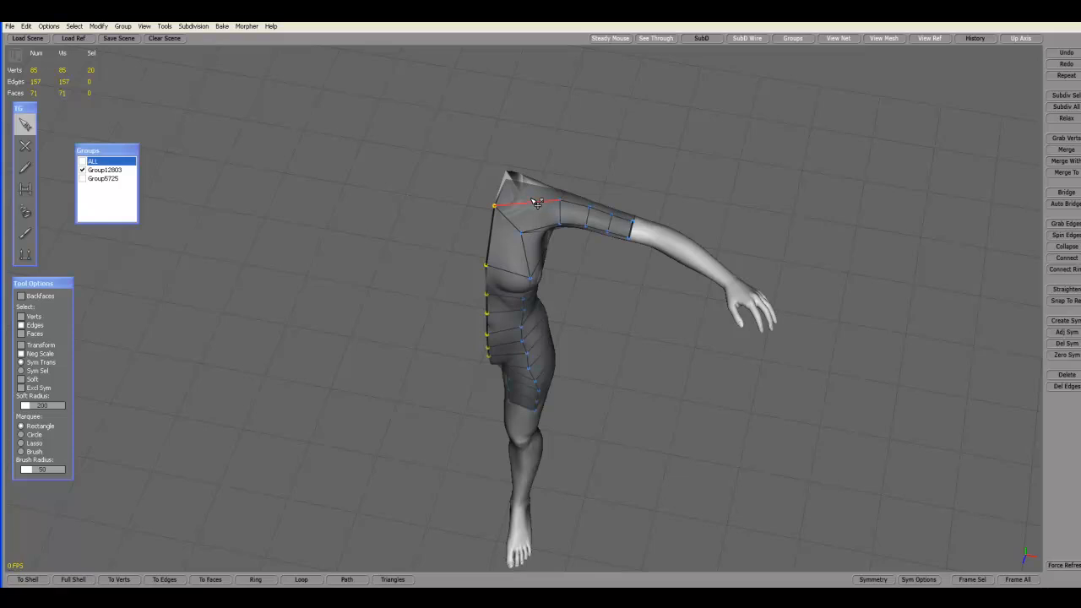
{"action": "middle_click_drag", "start_coordinate": [708, 185], "coordinate": [619, 109]}
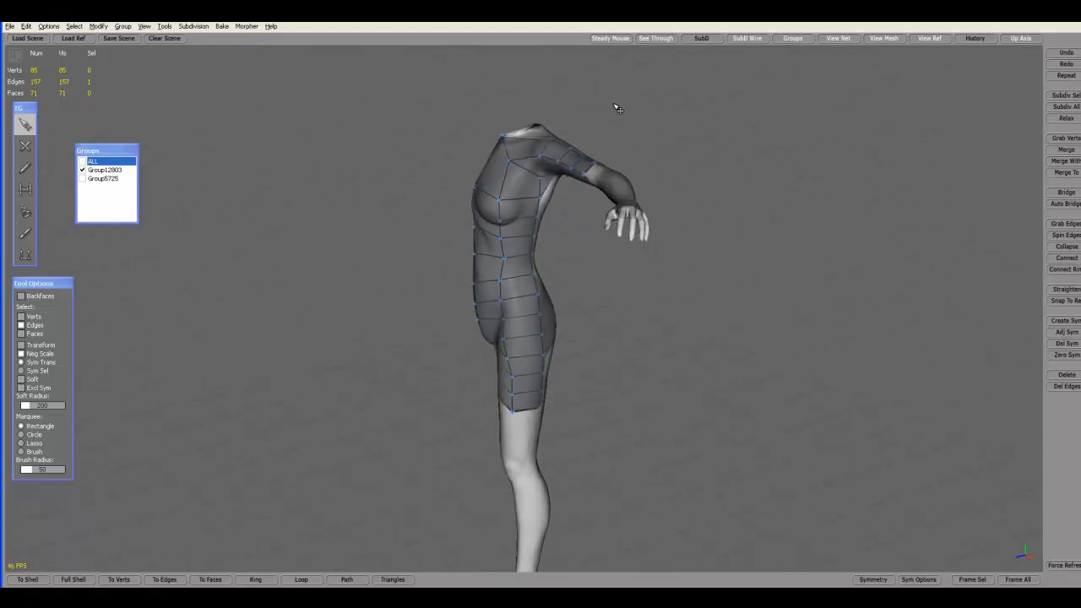
- Connect the ring of the selected edge to insert a new edge loop around the base of the shoulder
{"action": "left_click", "coordinate": [1065, 272]}
{"action": "middle_click_drag", "start_coordinate": [791, 285], "coordinate": [656, 301]}
{"action": "scroll", "coordinate": [647, 250], "scroll_direction": "up", "scroll_amount": 2}
{"action": "left_click", "coordinate": [25, 147]}
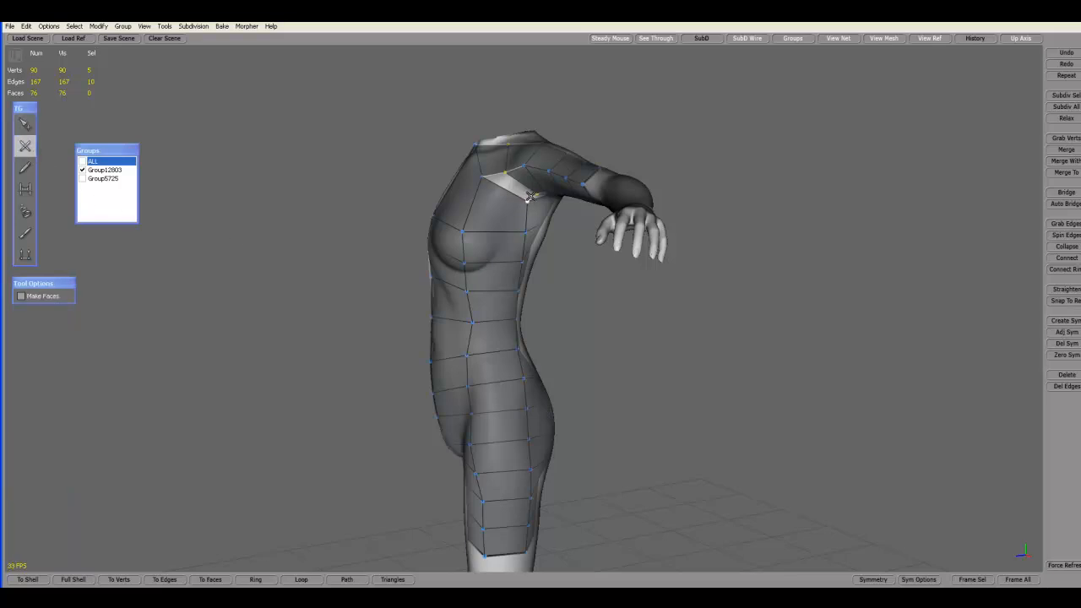
{"action": "left_click_drag", "start_coordinate": [748, 304], "coordinate": [438, 260], "text": "alt"}
{"action": "key", "text": "q"}
{"action": "left_click", "coordinate": [572, 248]}
- Delete the edge spanning the centre cut at the neck, removing the face that covers the neck opening
{"action": "left_click_drag", "start_coordinate": [572, 249], "coordinate": [493, 360], "text": "alt"}
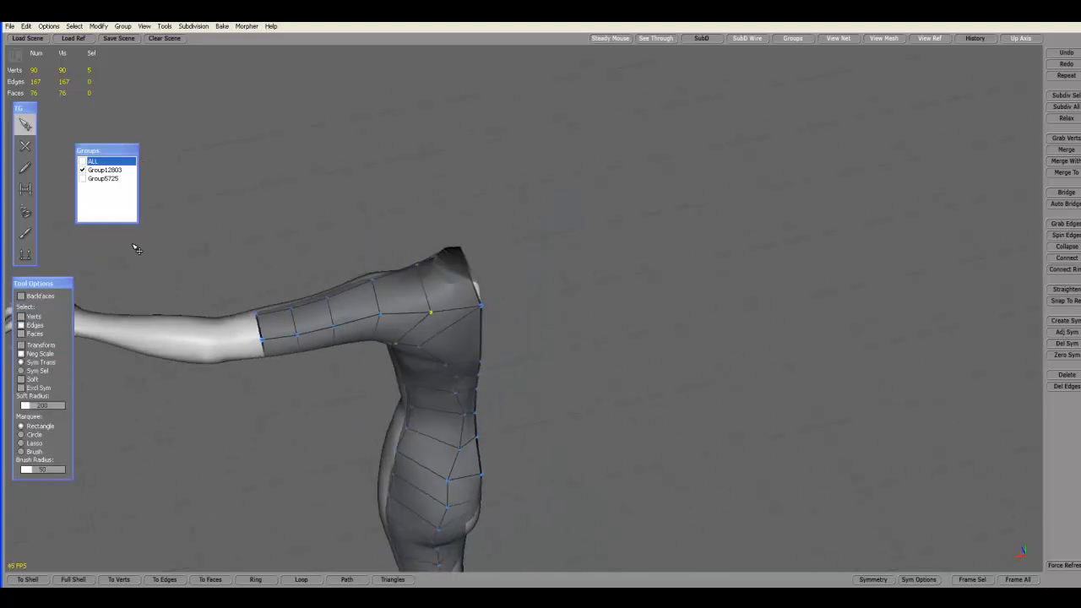
{"action": "left_click_drag", "start_coordinate": [548, 278], "coordinate": [389, 182], "text": "alt"}
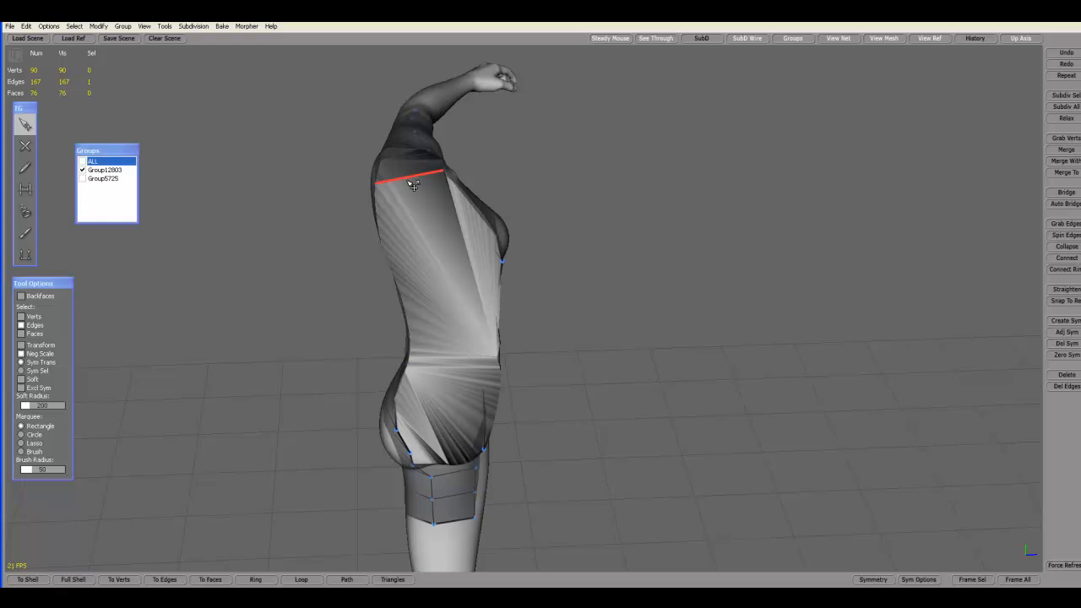
{"action": "key", "text": "Delete"}
{"action": "left_click_drag", "start_coordinate": [300, 228], "coordinate": [543, 338], "text": "alt"}
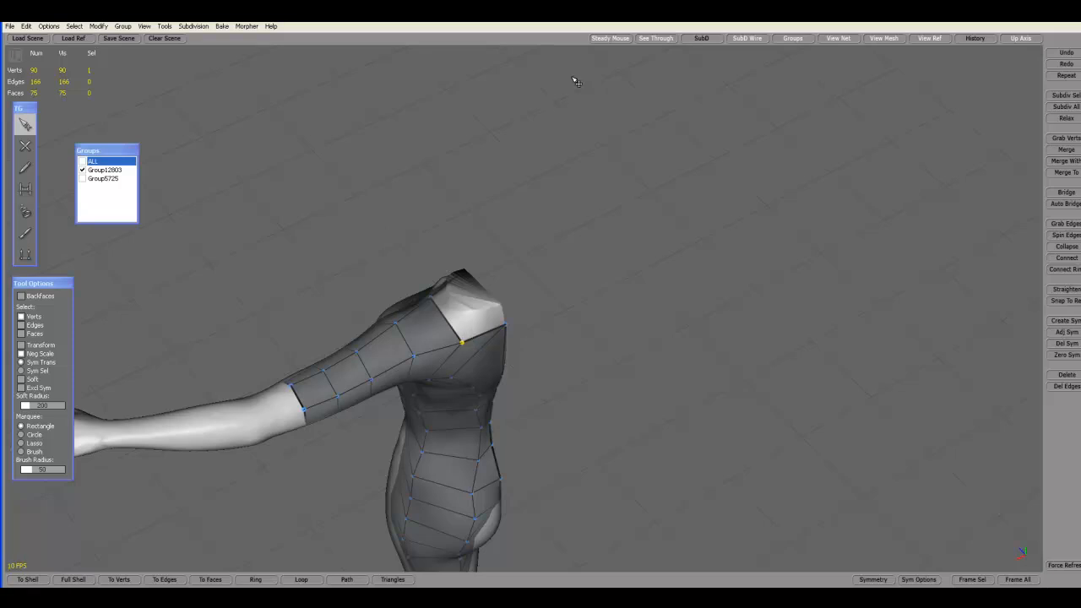
- Reposition the back and front centre vertices of the neckline on the reference and zero them onto the symmetry plane
{"action": "left_click_drag", "start_coordinate": [464, 343], "coordinate": [465, 327]}
{"action": "left_click_drag", "start_coordinate": [350, 265], "coordinate": [689, 221], "text": "alt"}
{"action": "left_click_drag", "start_coordinate": [420, 330], "coordinate": [411, 267], "text": "alt"}
{"action": "left_click_drag", "start_coordinate": [464, 171], "coordinate": [466, 188]}
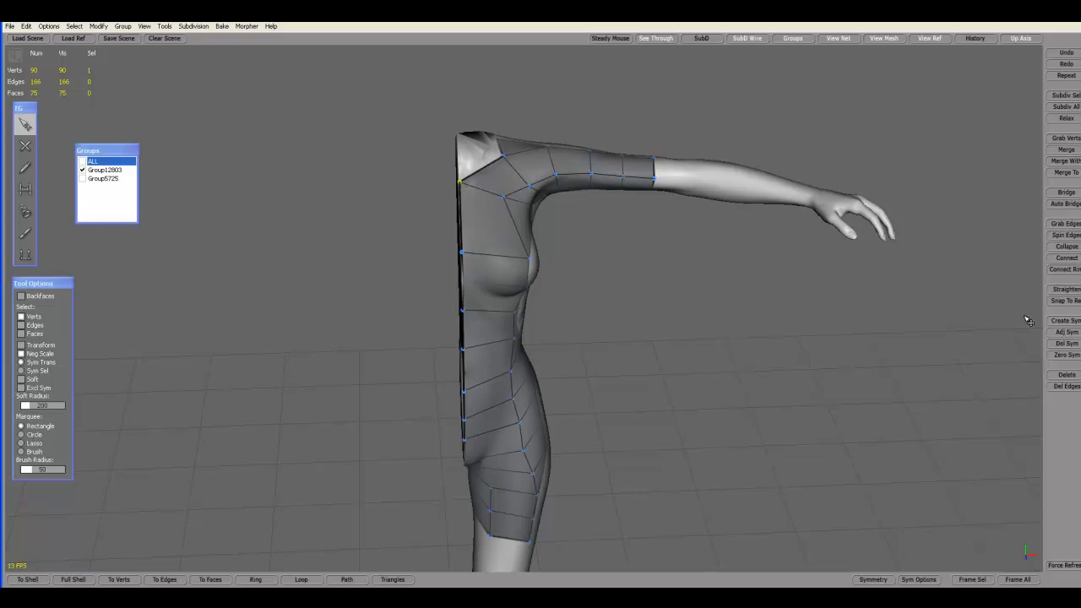
{"action": "left_click", "coordinate": [1064, 355]}
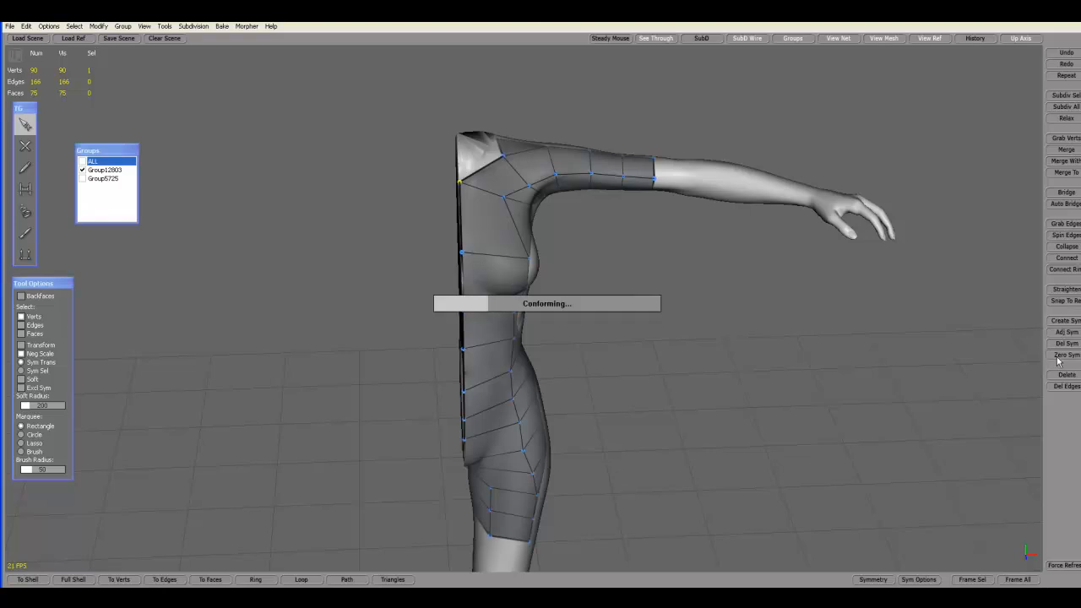
- Show Group5725 again so that both halves of the reference body are displayed
{"action": "middle_click_drag", "start_coordinate": [739, 338], "coordinate": [669, 270]}
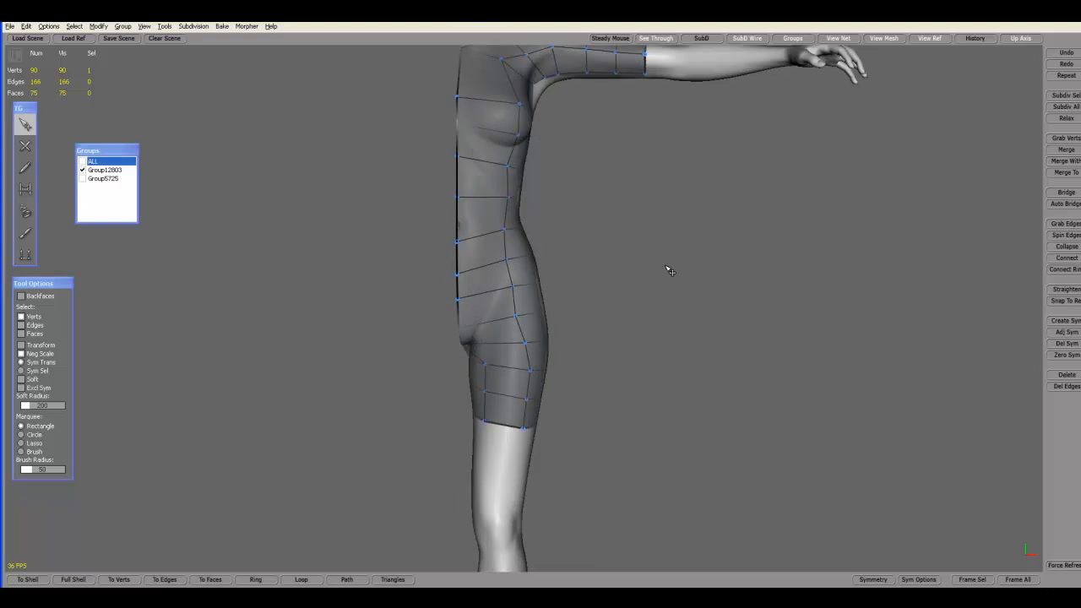
{"action": "left_click", "coordinate": [84, 179]}
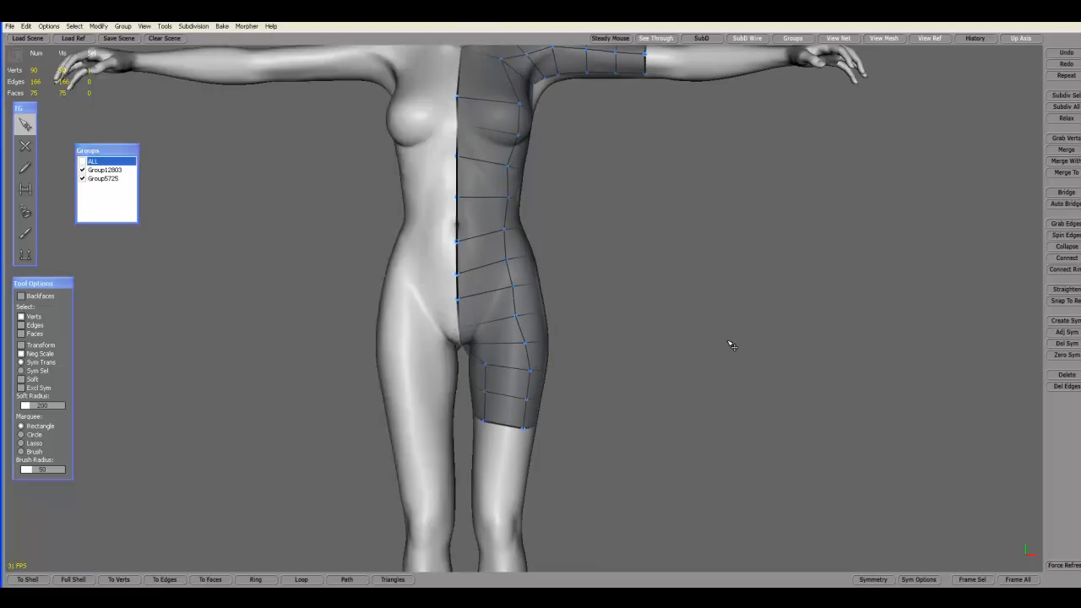
{"action": "scroll", "coordinate": [732, 345], "scroll_direction": "down", "scroll_amount": 4}
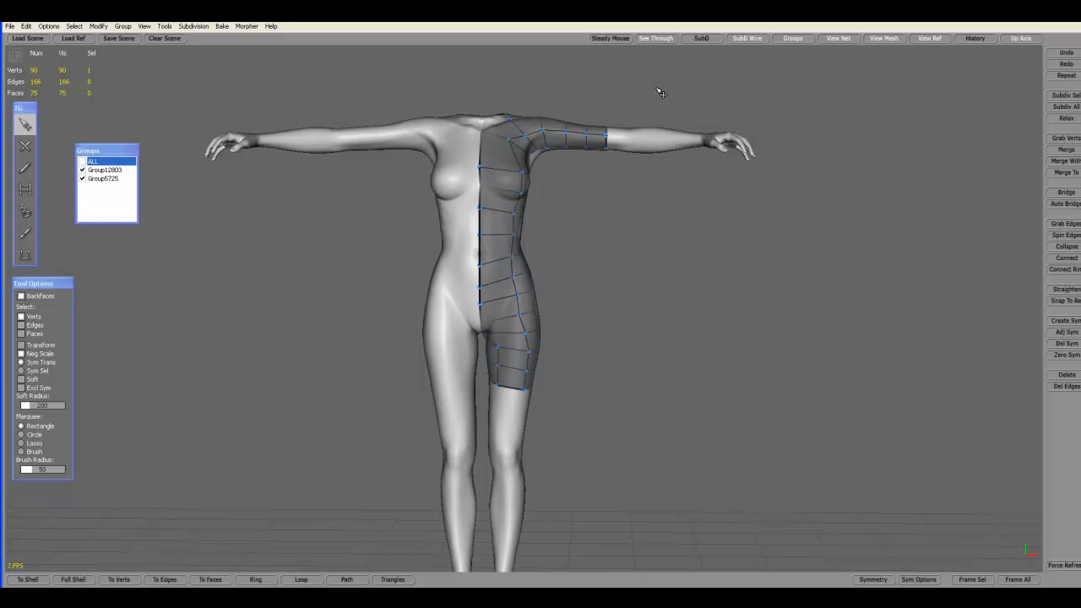
- Select all vertices of the half-body mesh and create its symmetrical copy on the other half
{"action": "left_click_drag", "start_coordinate": [657, 87], "coordinate": [475, 436]}
{"action": "mouse_move", "coordinate": [732, 396]}
{"action": "middle_mouse_down"}
{"action": "mouse_move", "coordinate": [239, 391]}
{"action": "mouse_move", "coordinate": [763, 395]}
{"action": "mouse_move", "coordinate": [740, 401]}
{"action": "middle_mouse_up"}
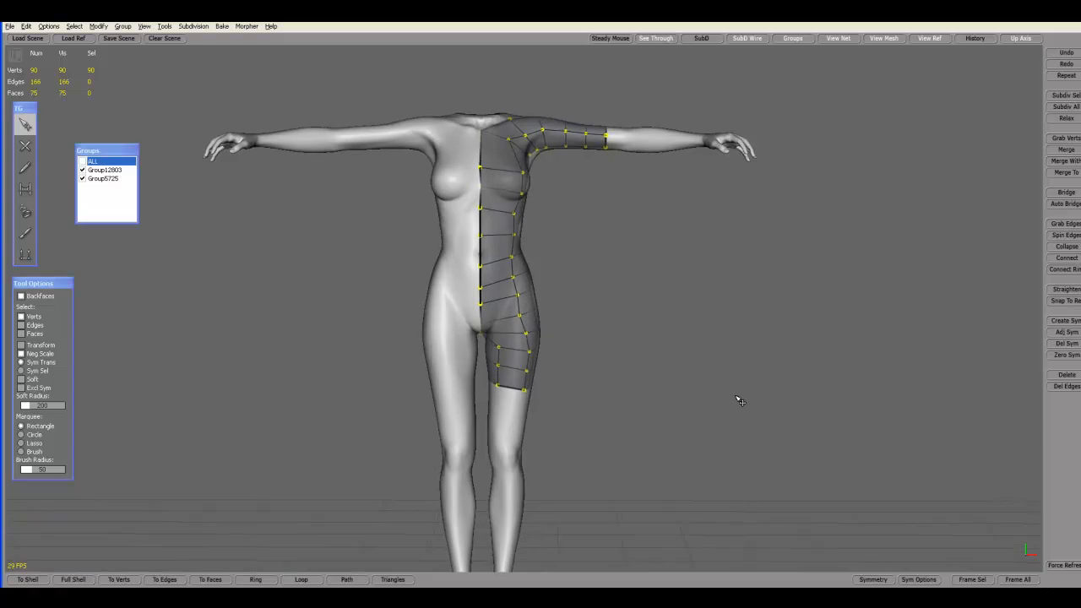
{"action": "left_click", "coordinate": [1061, 322]}
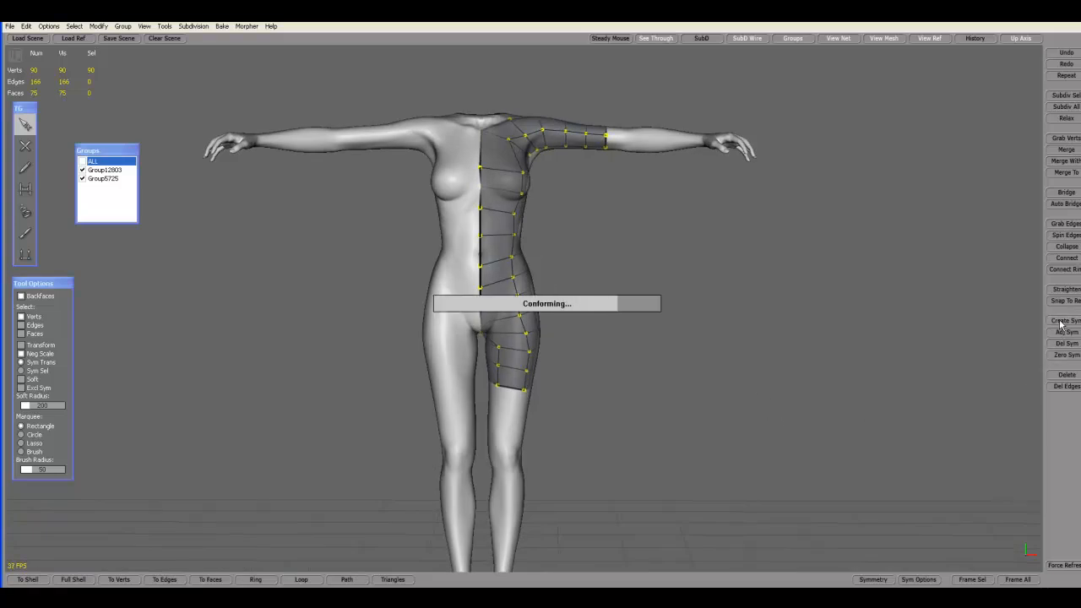
- Examine the mirrored mesh from front and back with the reference hidden, and show the reference again
{"action": "middle_click_drag", "start_coordinate": [973, 360], "coordinate": [621, 522]}
{"action": "scroll", "coordinate": [589, 448], "scroll_direction": "up", "scroll_amount": 4}
{"action": "left_click", "coordinate": [918, 40]}
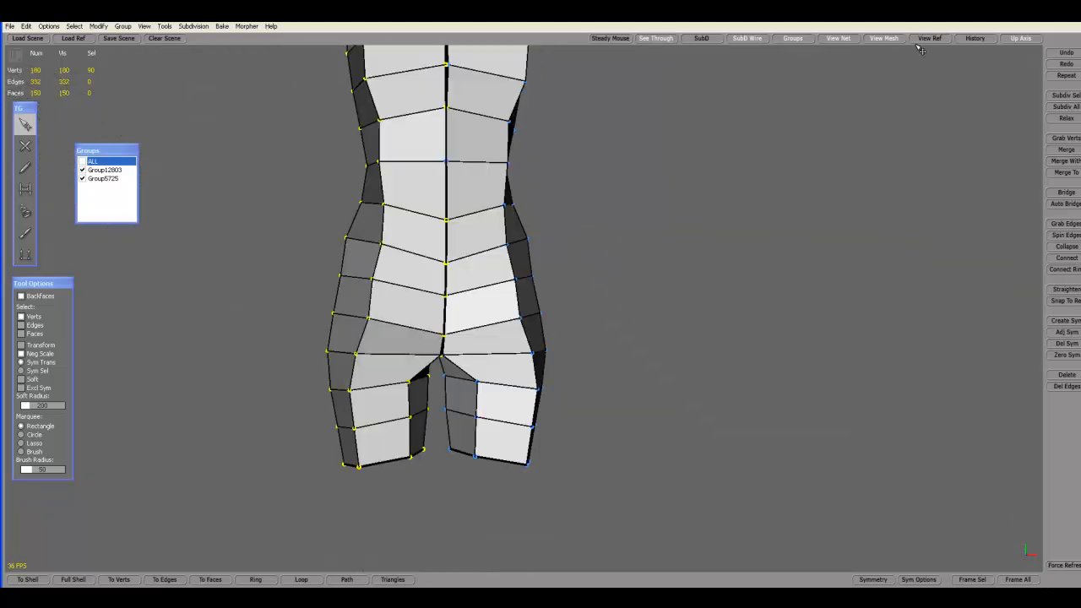
{"action": "middle_click_drag", "start_coordinate": [830, 194], "coordinate": [338, 223]}
{"action": "middle_click_drag", "start_coordinate": [729, 280], "coordinate": [686, 319]}
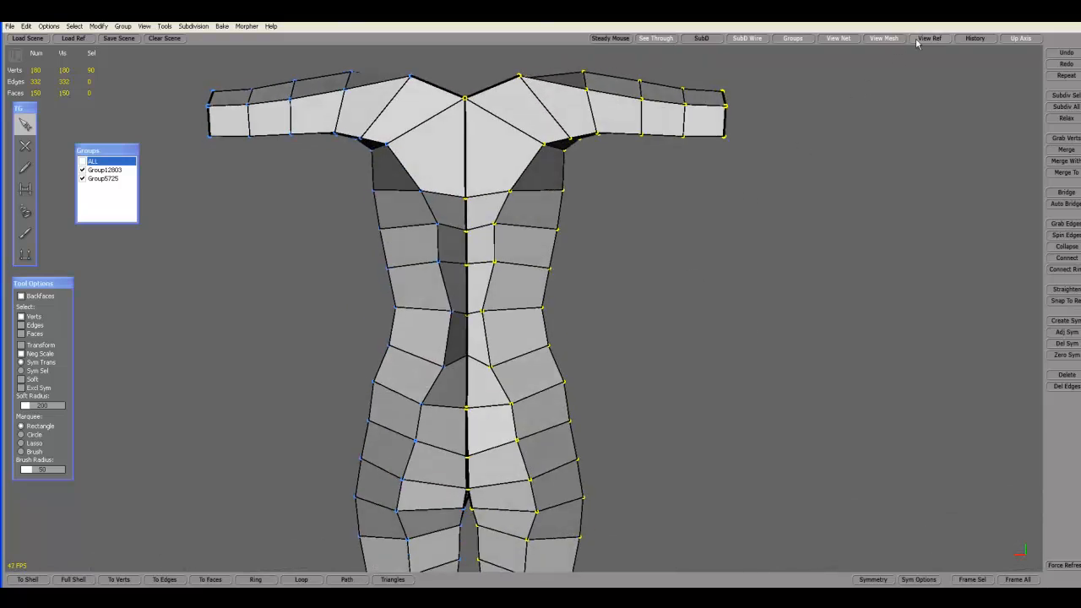
{"action": "left_click", "coordinate": [919, 39]}
- Select the vertical edge run beside the spine on the character's left, straighten it and snap it to the reference
{"action": "middle_click_drag", "start_coordinate": [763, 289], "coordinate": [720, 307]}
{"action": "scroll", "coordinate": [720, 307], "scroll_direction": "down", "scroll_amount": 2}
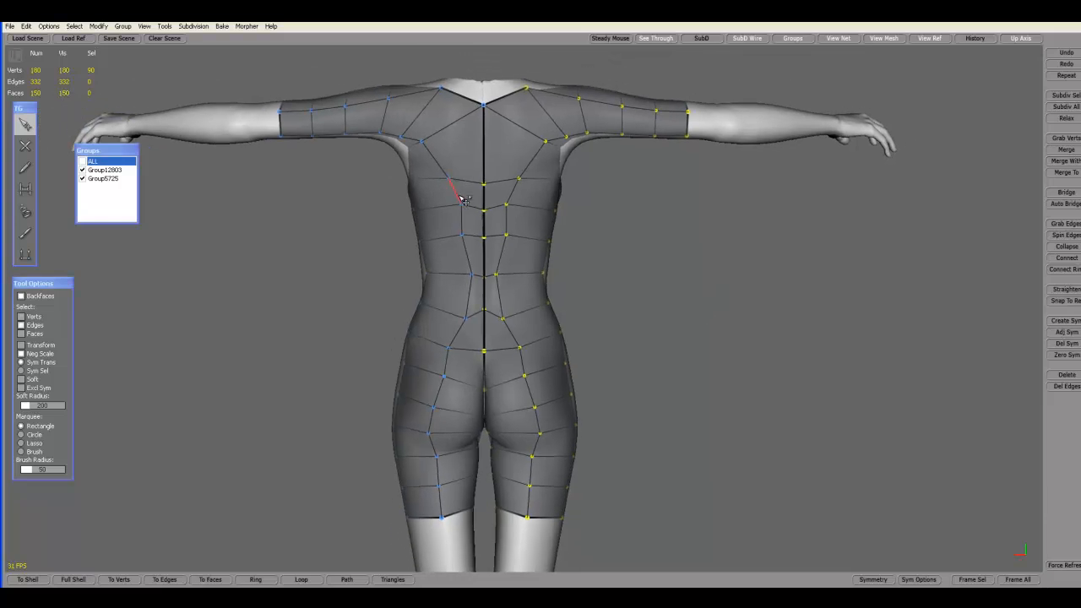
{"action": "left_click", "coordinate": [463, 200]}
{"action": "left_click", "coordinate": [471, 261]}
{"action": "left_click", "coordinate": [471, 301]}
{"action": "left_click", "coordinate": [466, 335]}
{"action": "left_click", "coordinate": [1062, 300]}
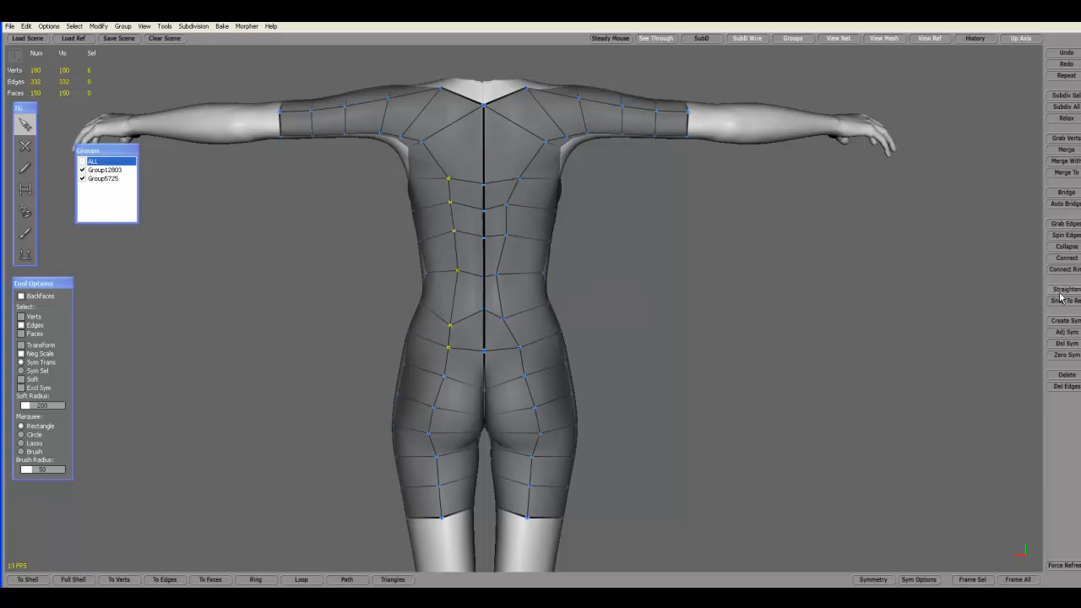
{"action": "mouse_move", "coordinate": [736, 412]}
{"action": "middle_mouse_down"}
{"action": "mouse_move", "coordinate": [735, 393]}
{"action": "mouse_move", "coordinate": [739, 410]}
{"action": "middle_mouse_up"}
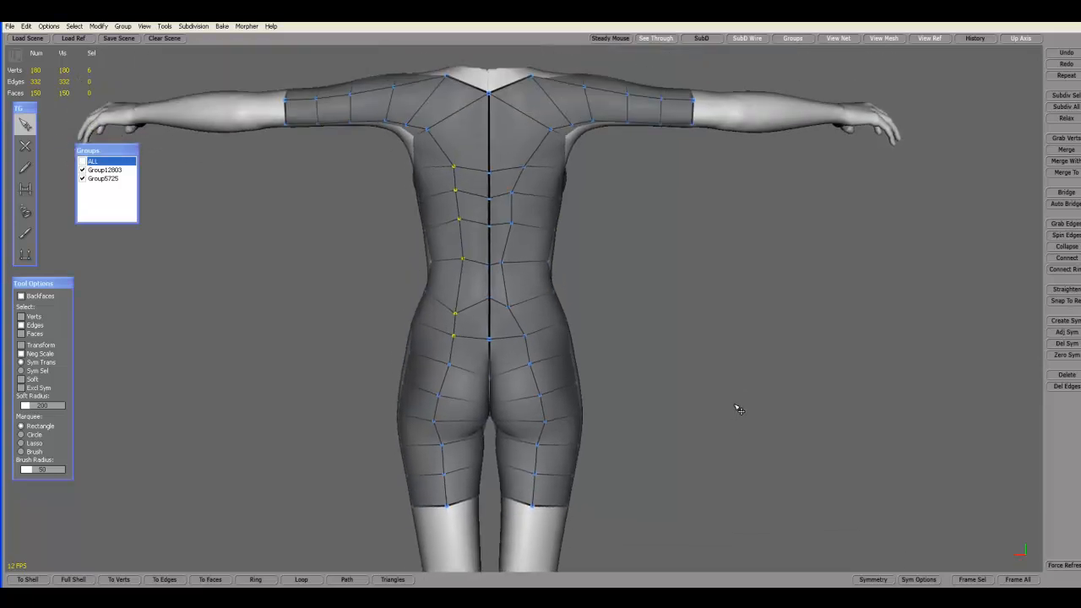
- Select the character's left half of the mesh and adjust the opposite half to match it symmetrically
{"action": "scroll", "coordinate": [735, 375], "scroll_direction": "down", "scroll_amount": 3}
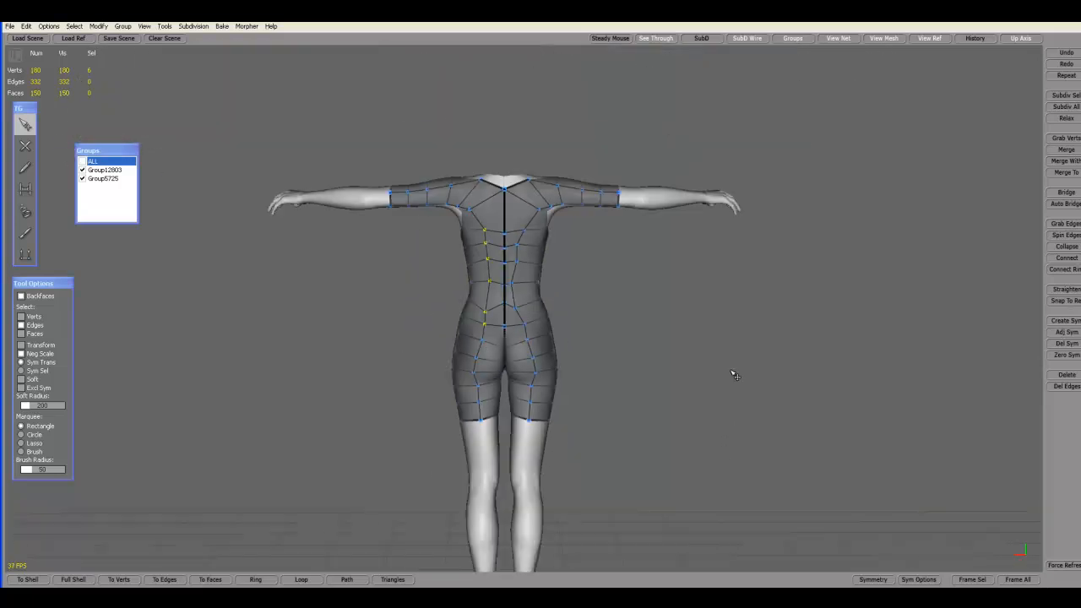
{"action": "left_click_drag", "start_coordinate": [329, 156], "coordinate": [510, 456]}
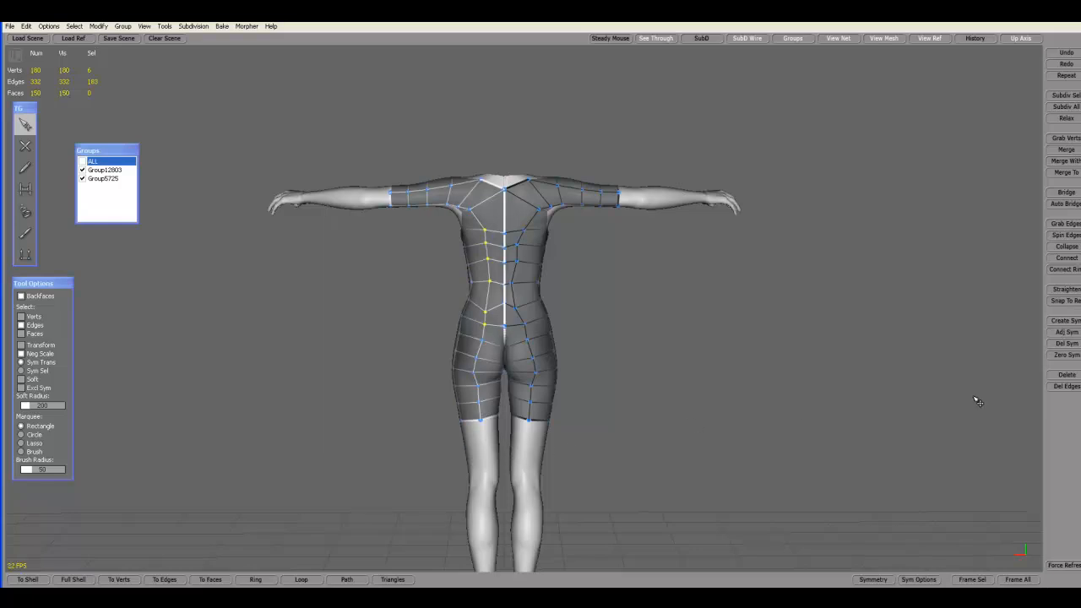
{"action": "left_click", "coordinate": [1065, 333]}
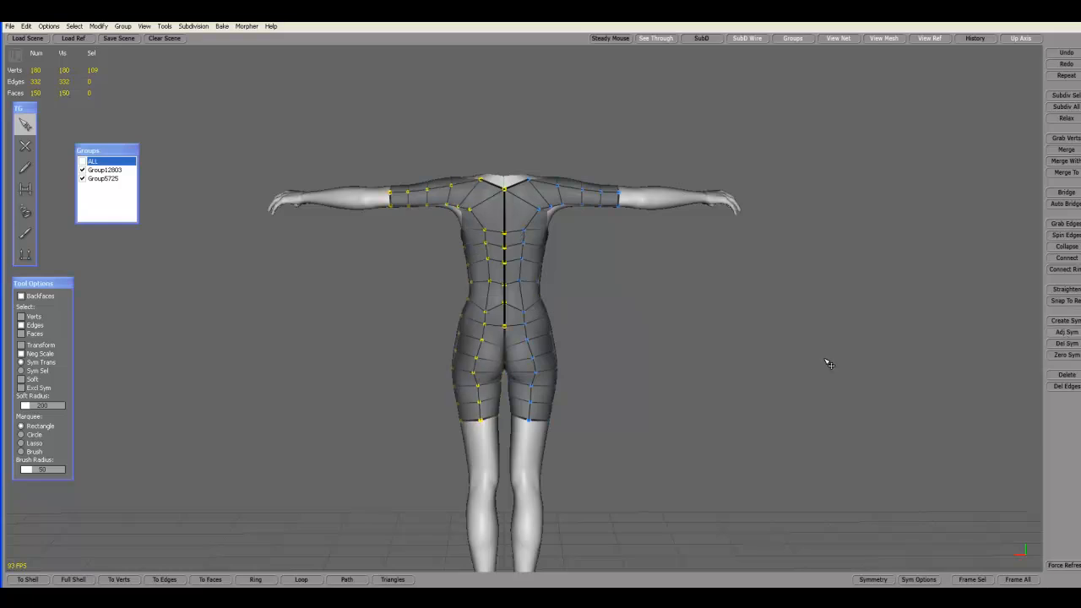
- Select the doubled vertices along the body's centre seam and merge them to join the two mesh halves
{"action": "middle_click_drag", "start_coordinate": [723, 392], "coordinate": [265, 372]}
{"action": "mouse_move", "coordinate": [646, 368]}
{"action": "middle_mouse_down"}
{"action": "mouse_move", "coordinate": [632, 367]}
{"action": "mouse_move", "coordinate": [637, 378]}
{"action": "middle_mouse_up"}
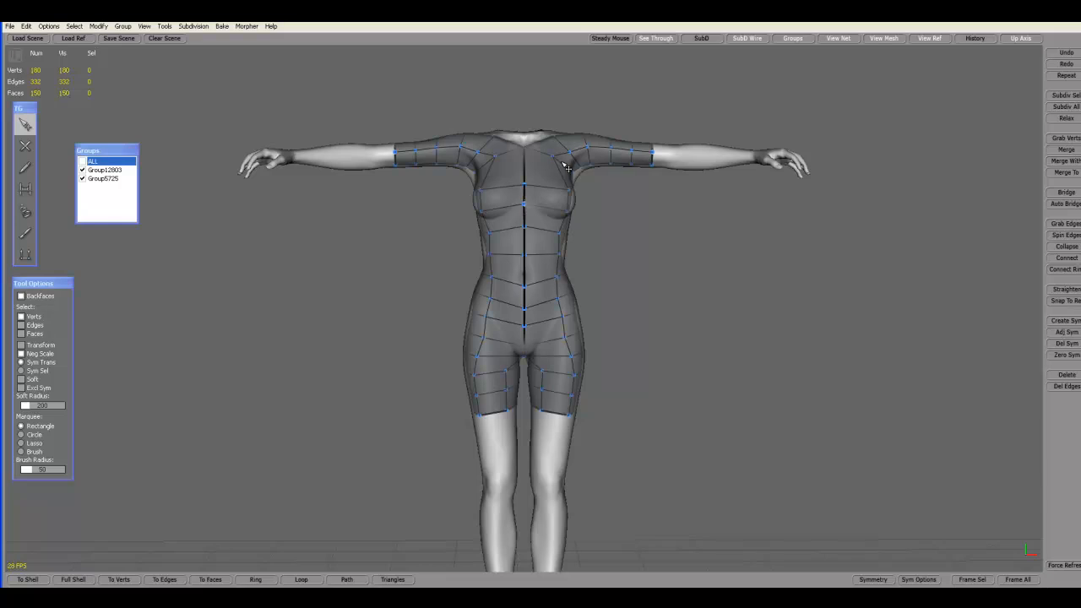
{"action": "left_click_drag", "start_coordinate": [517, 113], "coordinate": [536, 364]}
{"action": "middle_click_drag", "start_coordinate": [724, 315], "coordinate": [645, 200]}
{"action": "scroll", "coordinate": [637, 403], "scroll_direction": "up", "scroll_amount": 4}
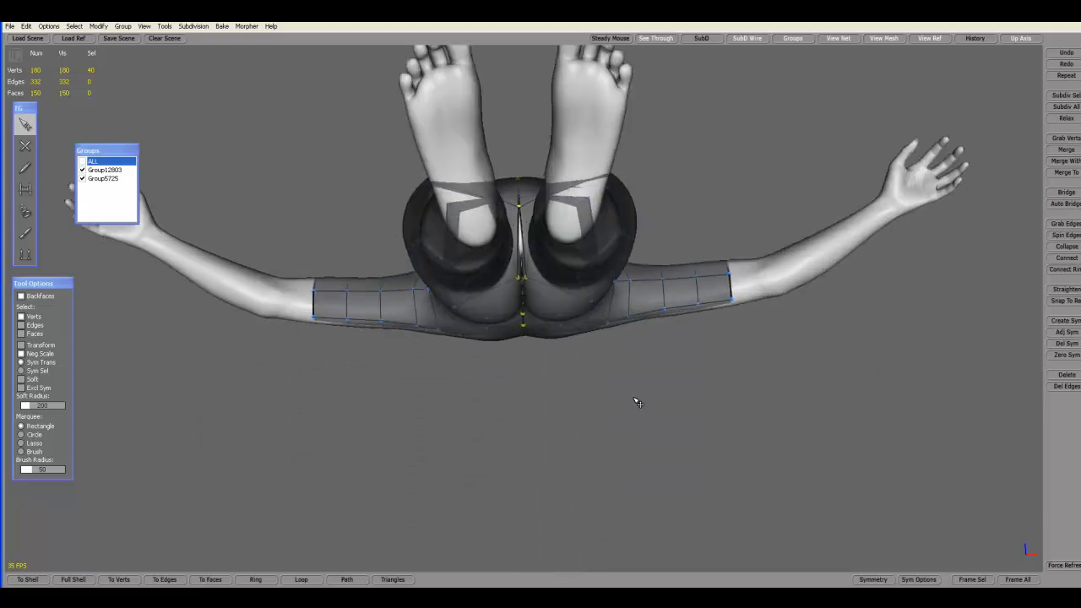
{"action": "middle_click_drag", "start_coordinate": [637, 398], "coordinate": [634, 435]}
{"action": "middle_click_drag", "start_coordinate": [763, 296], "coordinate": [760, 521]}
{"action": "middle_click_drag", "start_coordinate": [715, 313], "coordinate": [706, 435]}
{"action": "scroll", "coordinate": [703, 406], "scroll_direction": "down", "scroll_amount": 8}
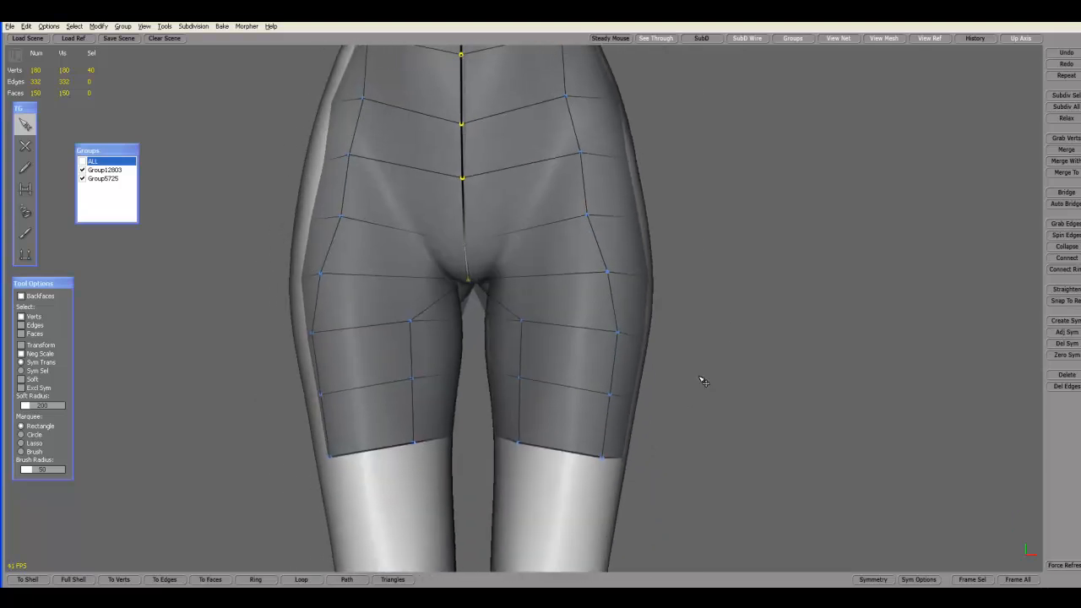
{"action": "middle_click_drag", "start_coordinate": [683, 358], "coordinate": [689, 375], "text": "alt"}
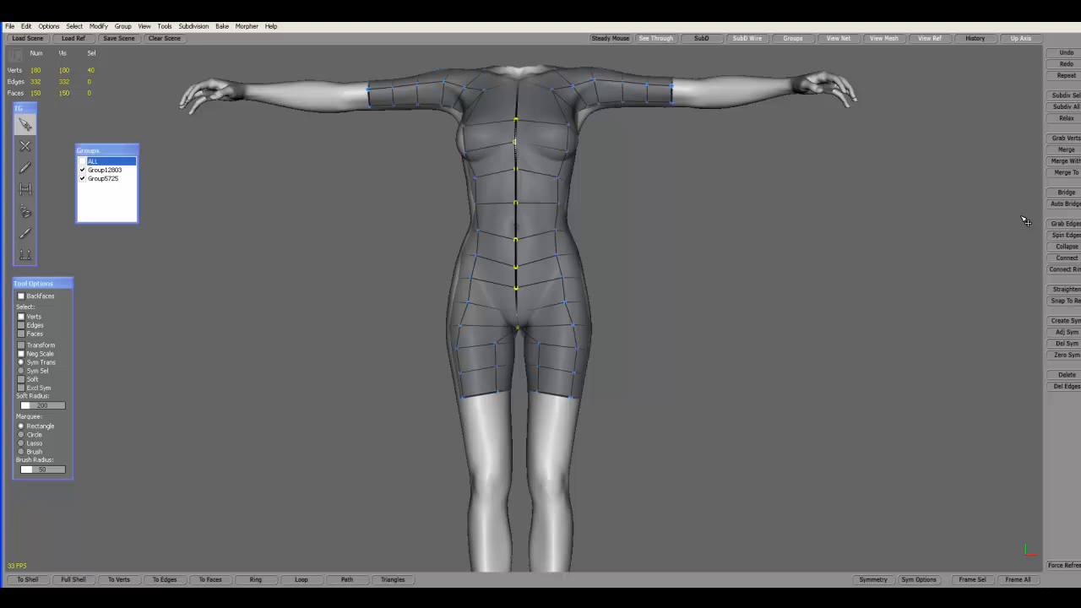
{"action": "left_click", "coordinate": [1061, 172]}
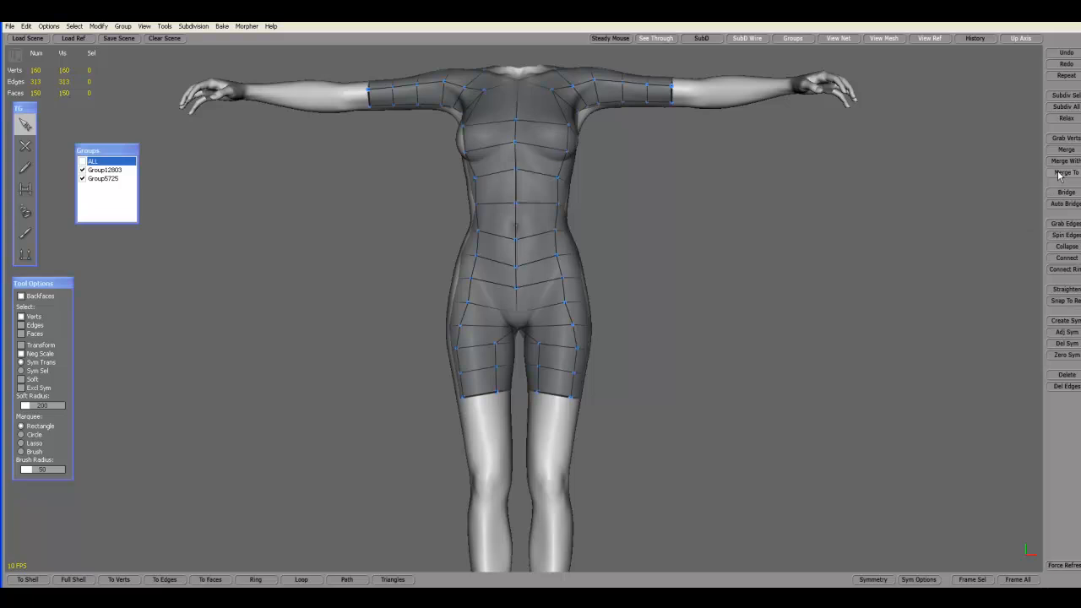
- Move the centre-line vertices between the lower abdomen and the crotch upward to even out the edge rows
{"action": "mouse_move", "coordinate": [826, 265]}
{"action": "left_mouse_down", "text": "alt"}
{"action": "mouse_move", "coordinate": [799, 262]}
{"action": "mouse_move", "coordinate": [843, 263]}
{"action": "left_mouse_up", "text": "alt"}
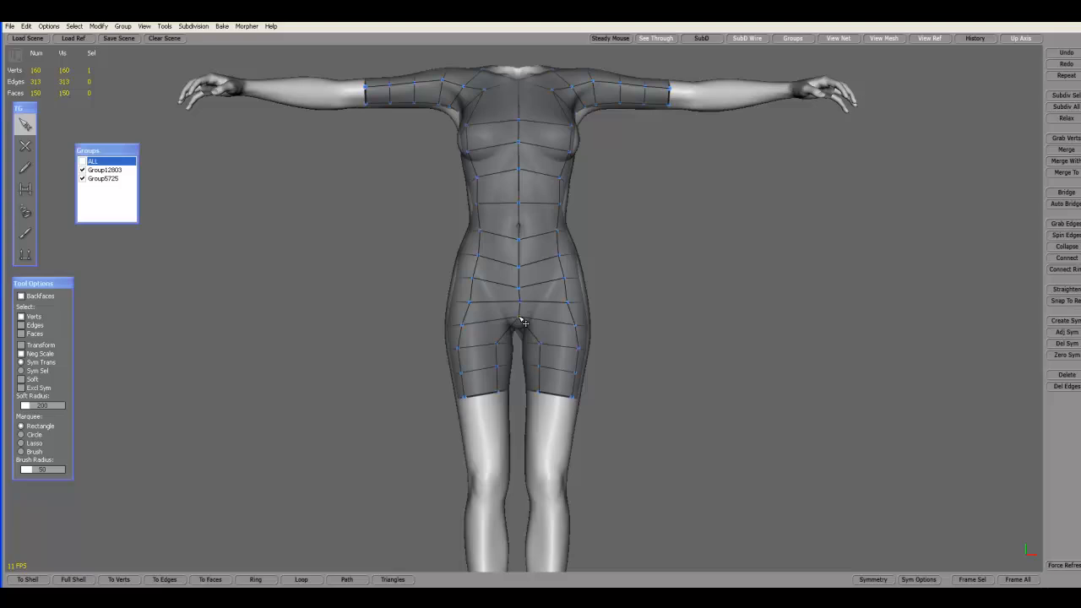
{"action": "mouse_move", "coordinate": [628, 314]}
{"action": "left_mouse_down", "text": "alt"}
{"action": "mouse_move", "coordinate": [642, 234]}
{"action": "mouse_move", "coordinate": [587, 150]}
{"action": "mouse_move", "coordinate": [698, 239]}
{"action": "mouse_move", "coordinate": [652, 260]}
{"action": "mouse_move", "coordinate": [611, 256]}
{"action": "mouse_move", "coordinate": [640, 276]}
{"action": "mouse_move", "coordinate": [639, 316]}
{"action": "left_mouse_up", "text": "alt"}
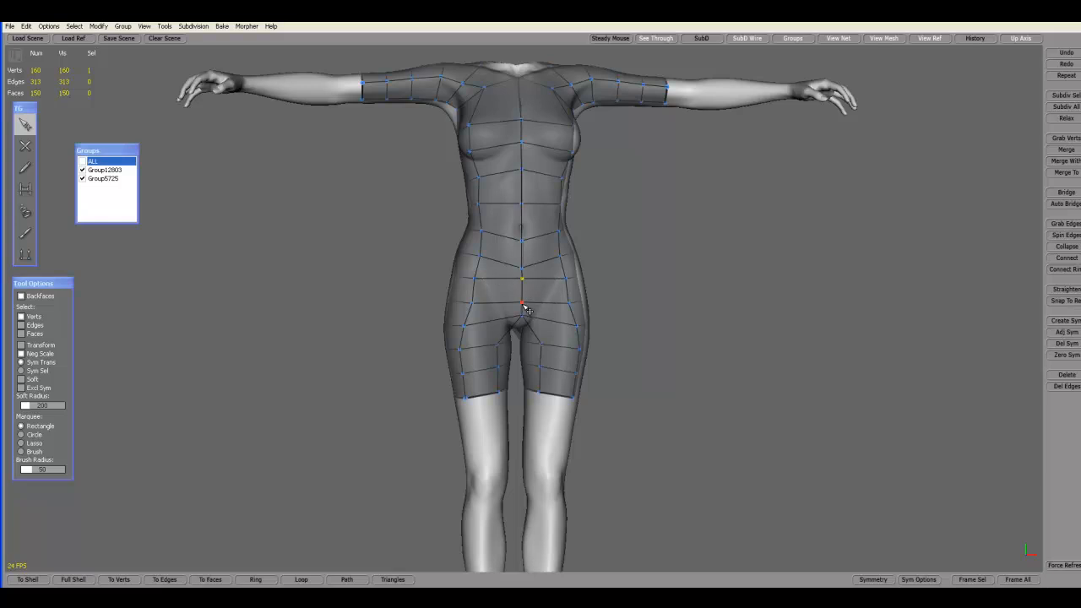
{"action": "left_click_drag", "start_coordinate": [731, 282], "coordinate": [635, 277], "text": "alt"}
{"action": "left_click_drag", "start_coordinate": [687, 203], "coordinate": [596, 183], "text": "alt"}
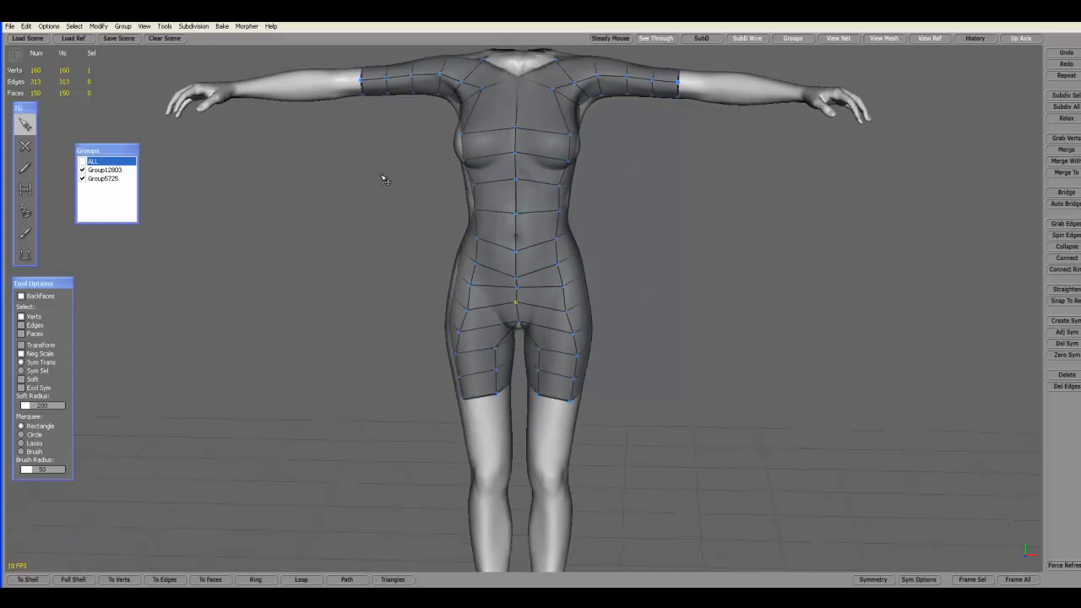
- Select the vertical edge run from the character's left breast to the hip, straighten it and snap it to the reference
{"action": "left_click", "coordinate": [572, 169]}
{"action": "left_click", "coordinate": [572, 180]}
{"action": "left_click", "coordinate": [565, 174], "text": "shift"}
{"action": "left_click", "coordinate": [561, 199], "text": "shift"}
{"action": "left_click", "coordinate": [561, 224], "text": "shift"}
{"action": "left_click", "coordinate": [559, 252], "text": "shift"}
{"action": "left_click", "coordinate": [562, 253], "text": "shift"}
{"action": "left_click", "coordinate": [564, 277], "text": "shift"}
{"action": "middle_click_drag", "start_coordinate": [646, 268], "coordinate": [492, 267]}
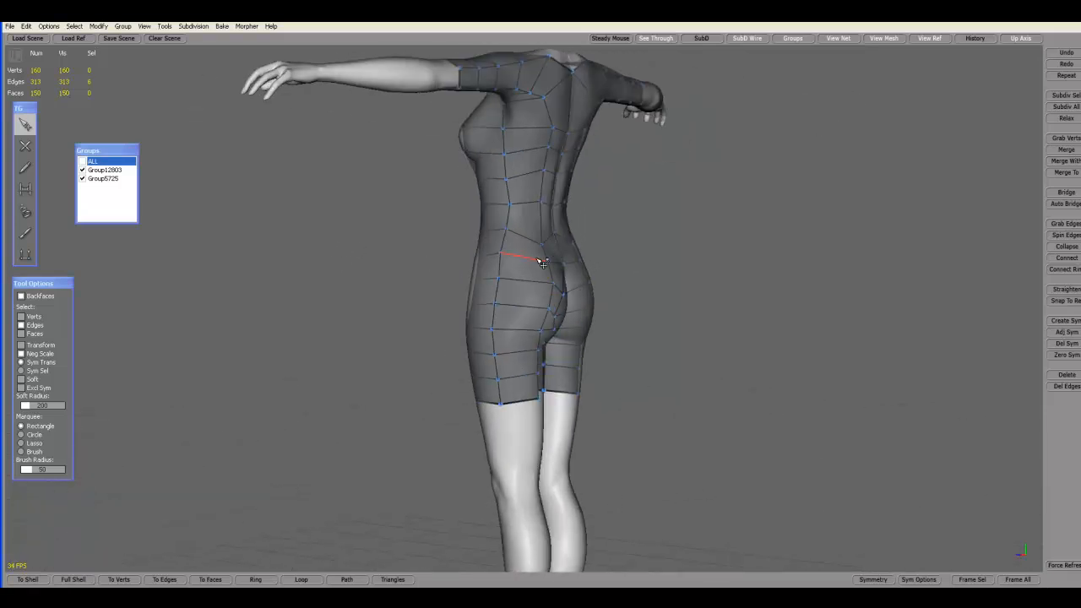
{"action": "middle_click_drag", "start_coordinate": [210, 302], "coordinate": [613, 291]}
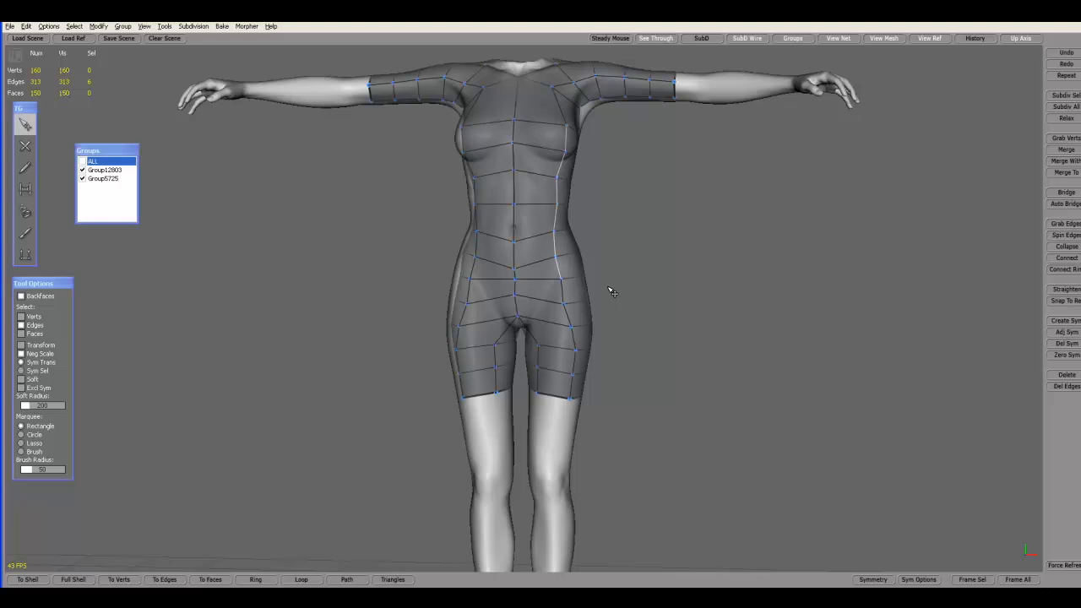
{"action": "left_click", "coordinate": [1062, 304]}
{"action": "left_click", "coordinate": [1060, 293]}
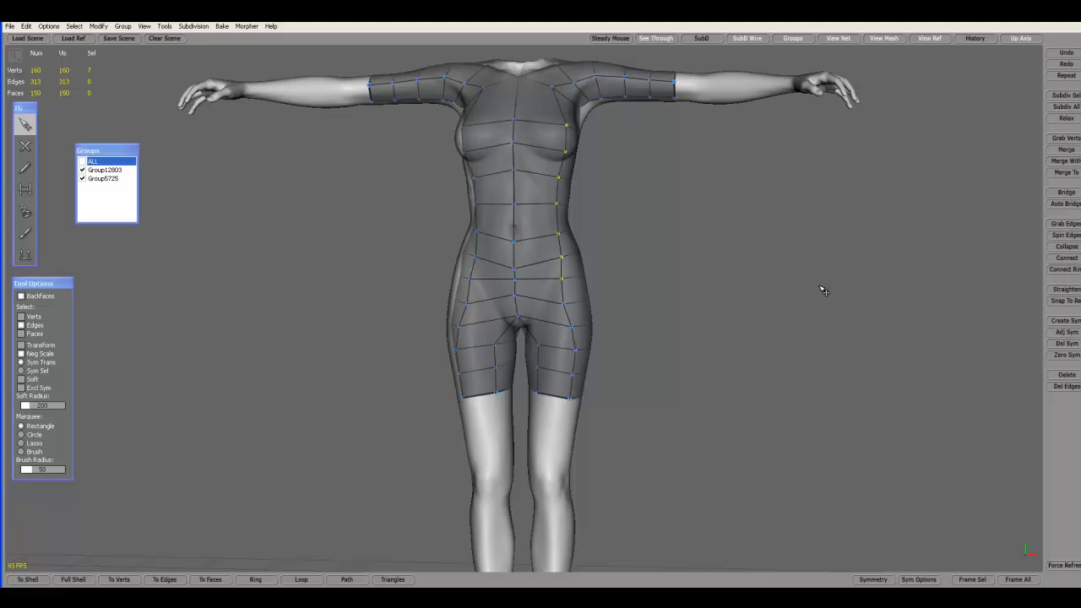
{"action": "mouse_move", "coordinate": [786, 282]}
{"action": "left_mouse_down", "text": "alt"}
{"action": "mouse_move", "coordinate": [838, 284]}
{"action": "mouse_move", "coordinate": [803, 286]}
{"action": "left_mouse_up", "text": "alt"}
{"action": "scroll", "coordinate": [802, 269], "scroll_direction": "up", "scroll_amount": 1}
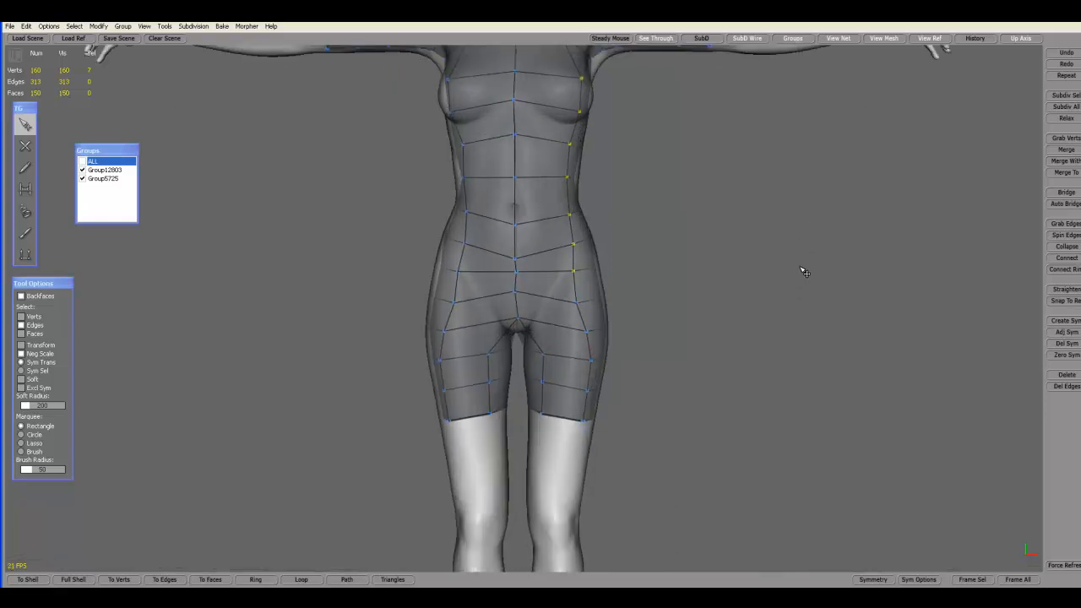
{"action": "scroll", "coordinate": [804, 271], "scroll_direction": "down", "scroll_amount": 2}
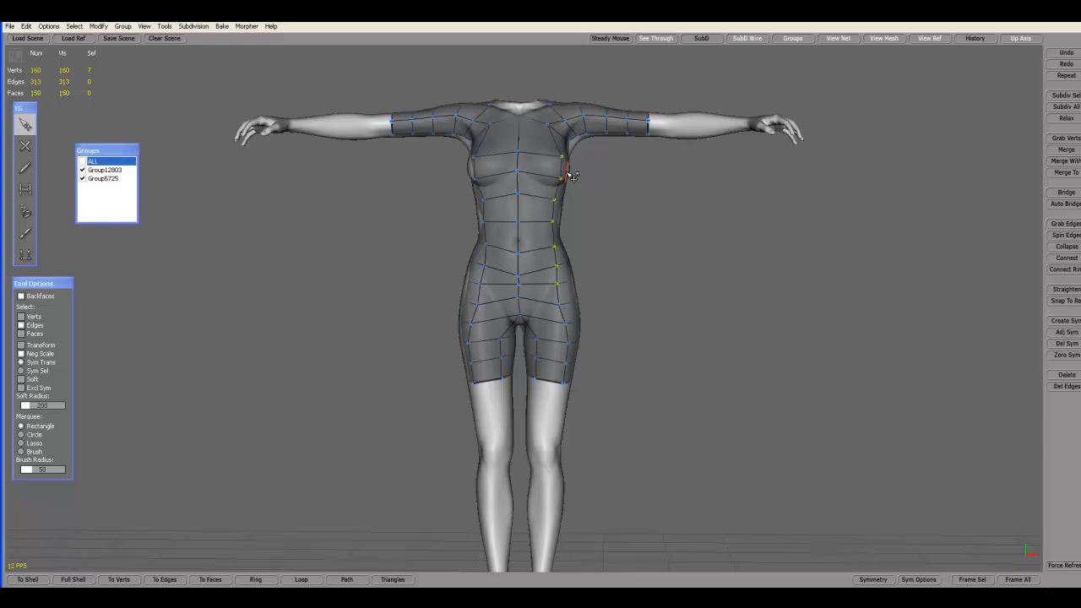
{"action": "left_click_drag", "start_coordinate": [699, 82], "coordinate": [521, 399]}
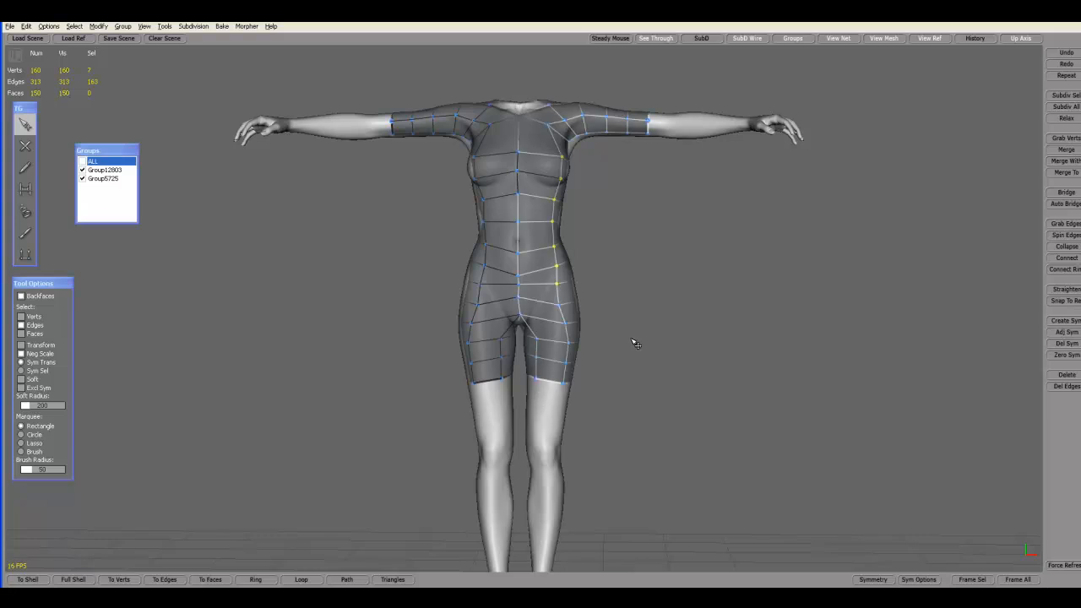
{"action": "middle_click_drag", "start_coordinate": [636, 344], "coordinate": [647, 379]}
{"action": "left_click_drag", "start_coordinate": [683, 85], "coordinate": [516, 420]}
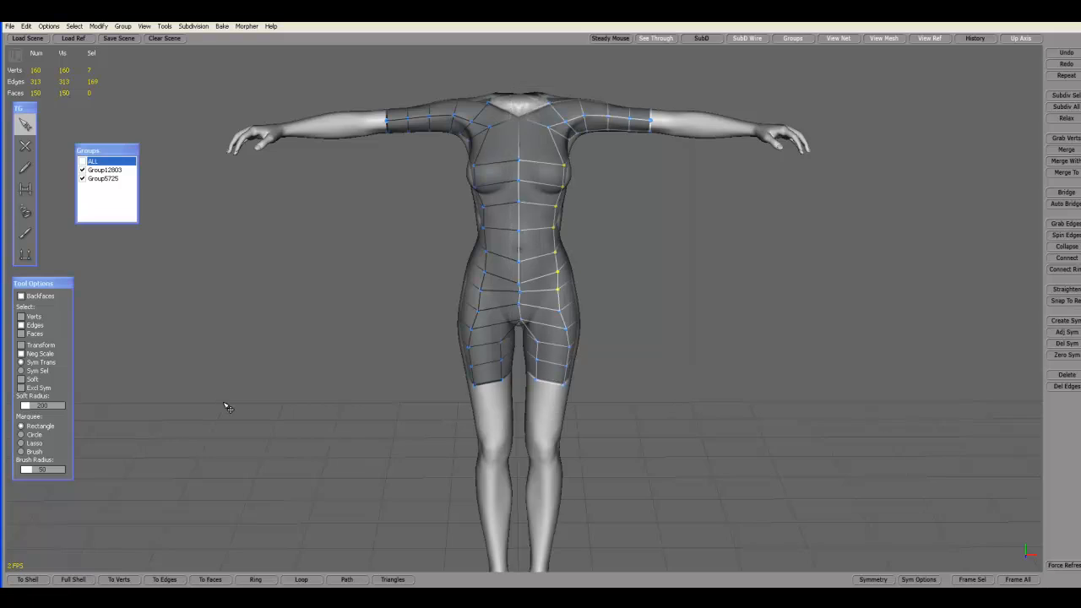
- Select all vertices on the character's left half, including the centre line, and adjust the opposite half to match them symmetrically
{"action": "key", "text": "1"}
{"action": "left_click_drag", "start_coordinate": [632, 350], "coordinate": [682, 146], "text": "alt"}
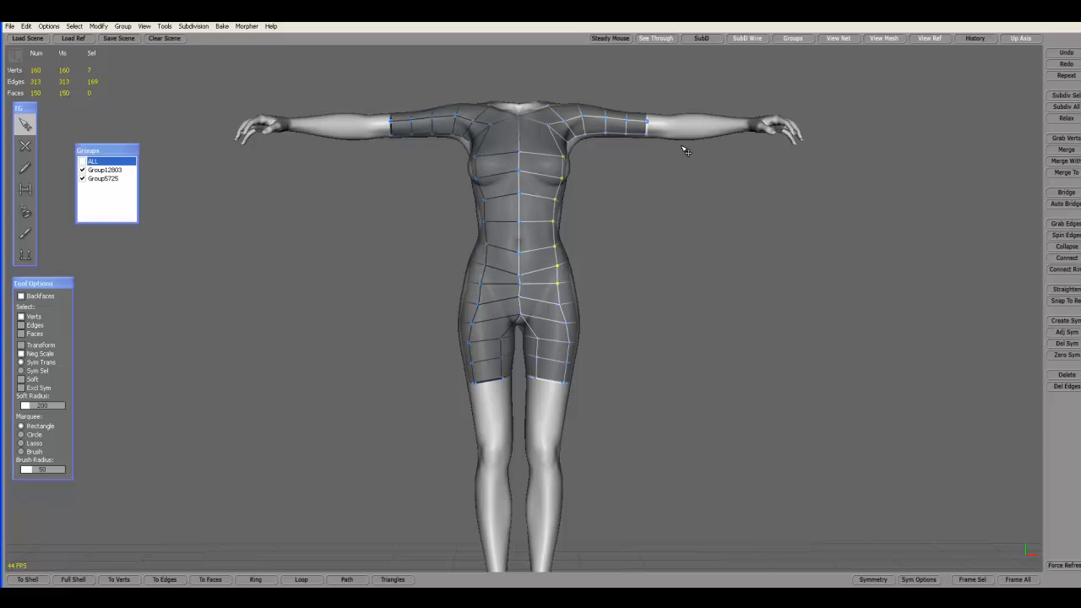
{"action": "left_click_drag", "start_coordinate": [684, 72], "coordinate": [519, 420]}
{"action": "left_click", "coordinate": [1070, 333]}
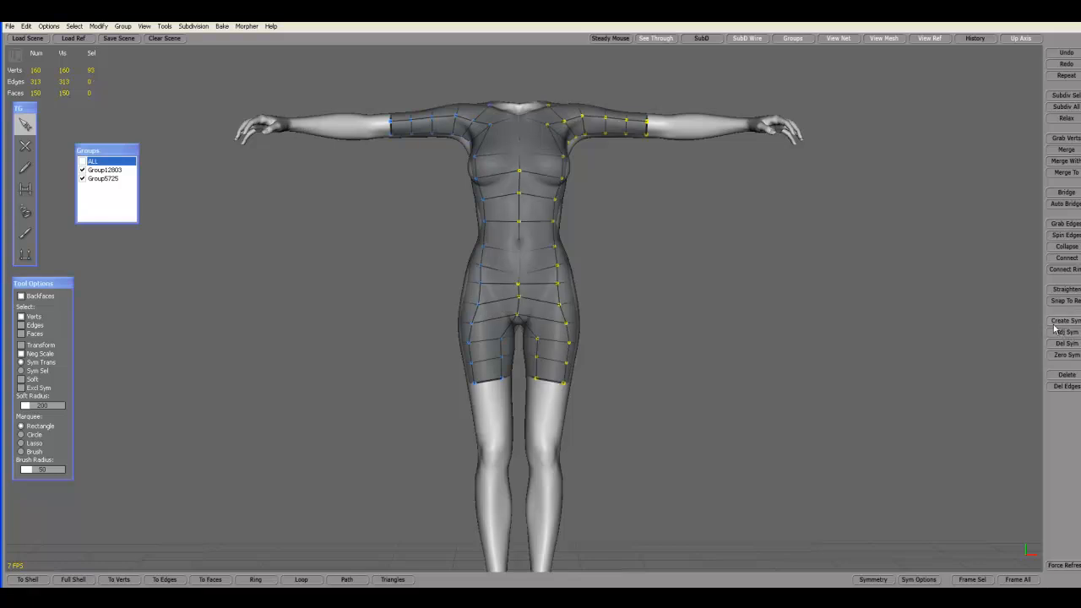
- Select the centre-line edge loops on the front and back of the body and zero them onto the symmetry plane
{"action": "left_click_drag", "start_coordinate": [815, 269], "coordinate": [806, 292], "text": "alt"}
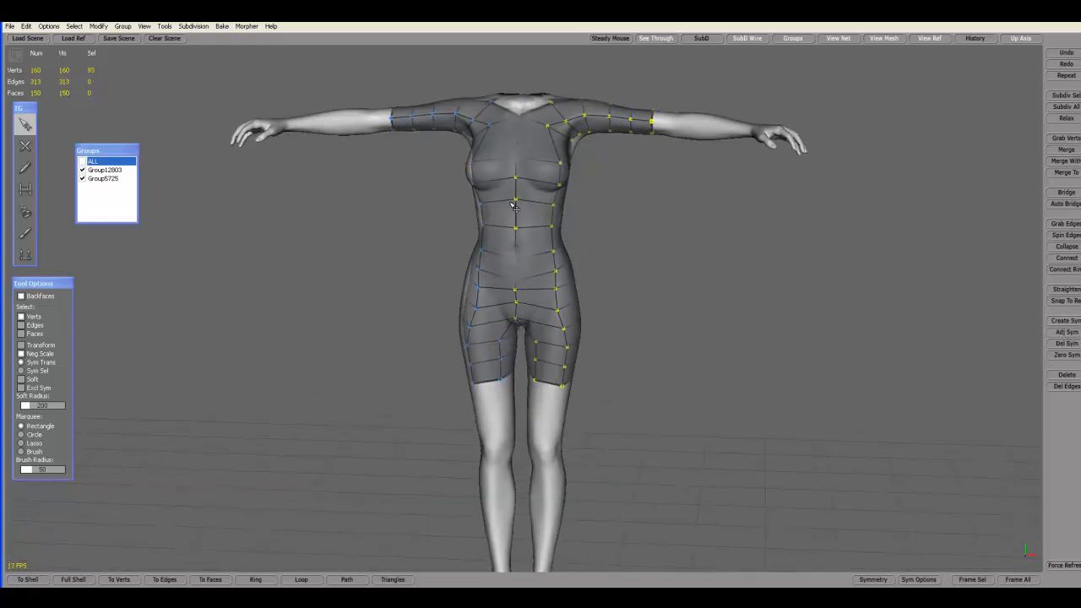
{"action": "left_click", "coordinate": [523, 149]}
{"action": "left_click", "coordinate": [294, 582]}
{"action": "left_click_drag", "start_coordinate": [703, 363], "coordinate": [168, 364], "text": "alt"}
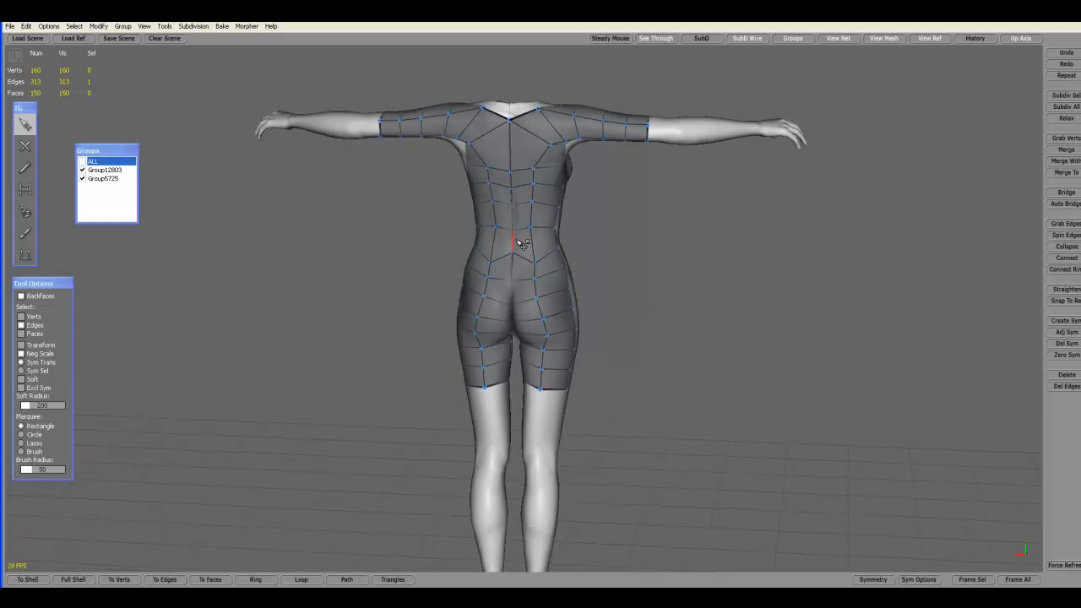
{"action": "left_click_drag", "start_coordinate": [690, 346], "coordinate": [1066, 321], "text": "alt"}
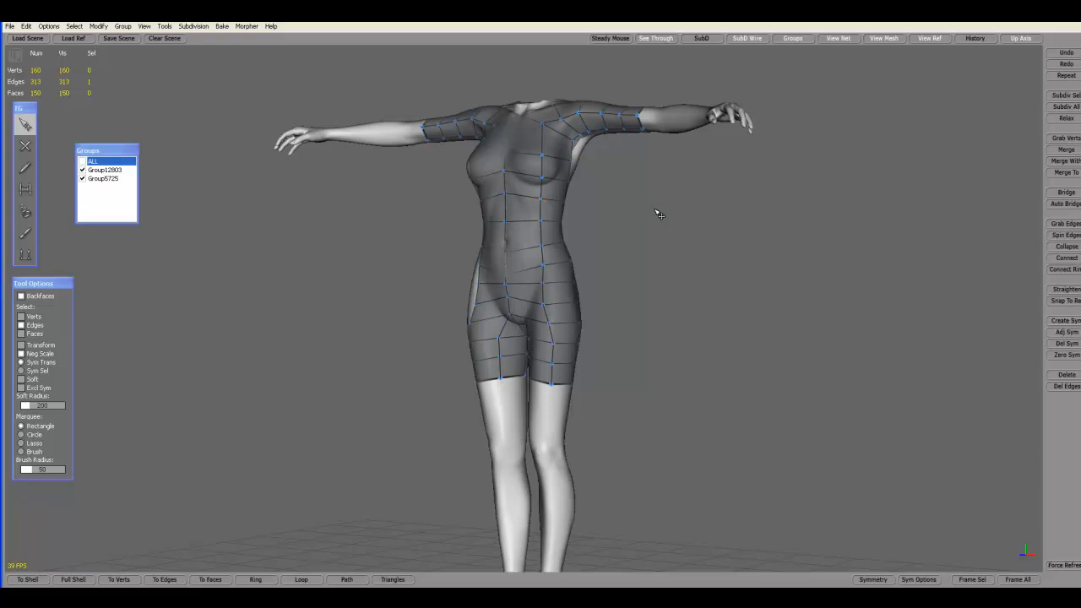
{"action": "left_click", "coordinate": [508, 211], "text": "shift"}
{"action": "left_click", "coordinate": [302, 579]}
{"action": "middle_click_drag", "start_coordinate": [786, 328], "coordinate": [410, 335]}
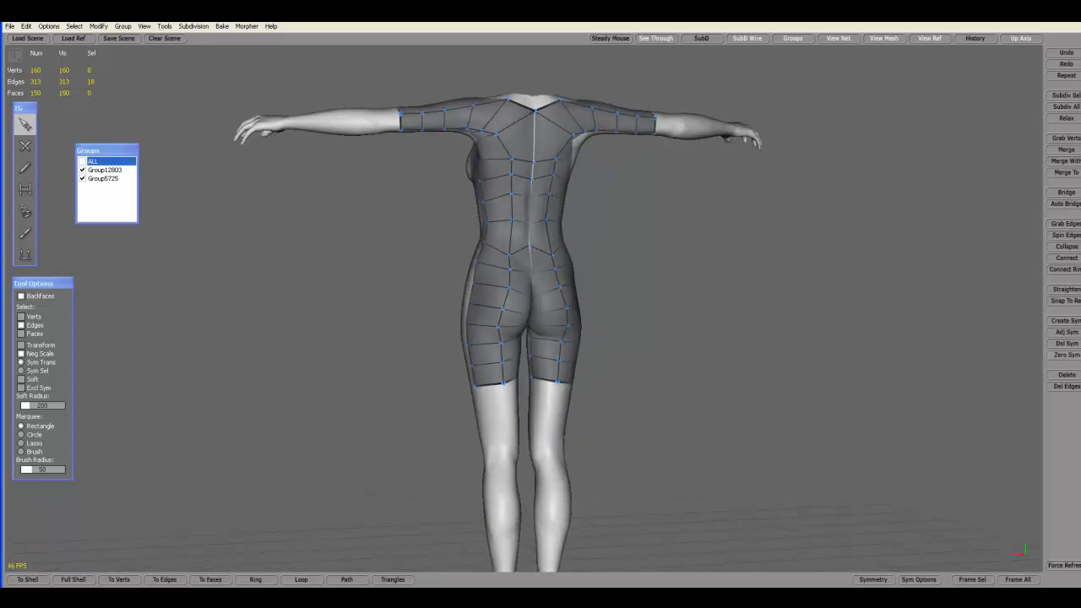
{"action": "left_click", "coordinate": [1066, 355]}
{"action": "middle_click_drag", "start_coordinate": [710, 335], "coordinate": [897, 294]}
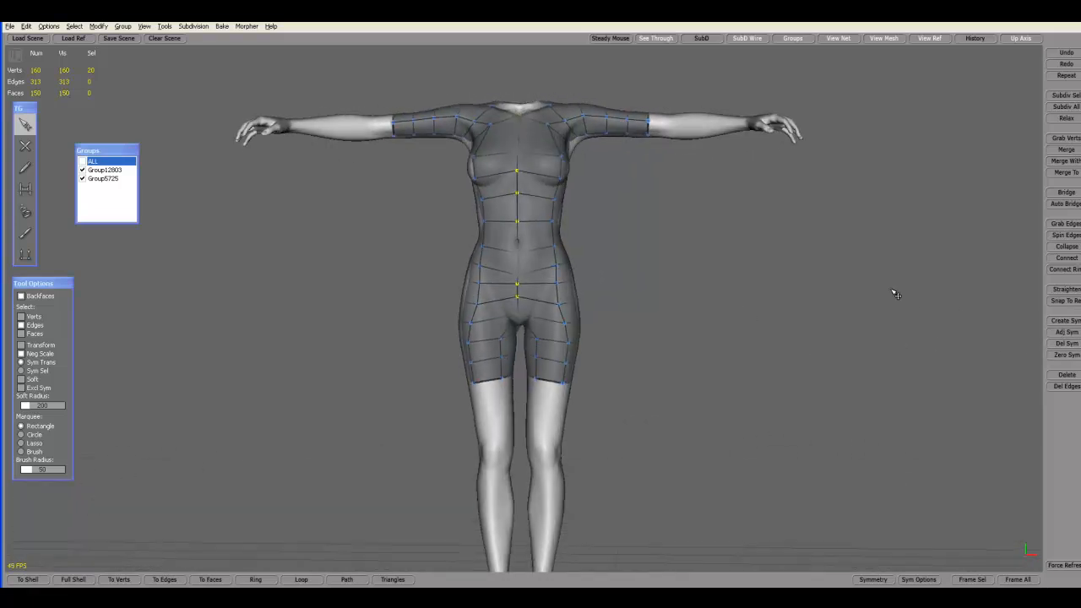
- Preview the subdivided mesh with its wireframe and set the subdivision compatibility to ZTL
{"action": "left_click", "coordinate": [709, 39]}
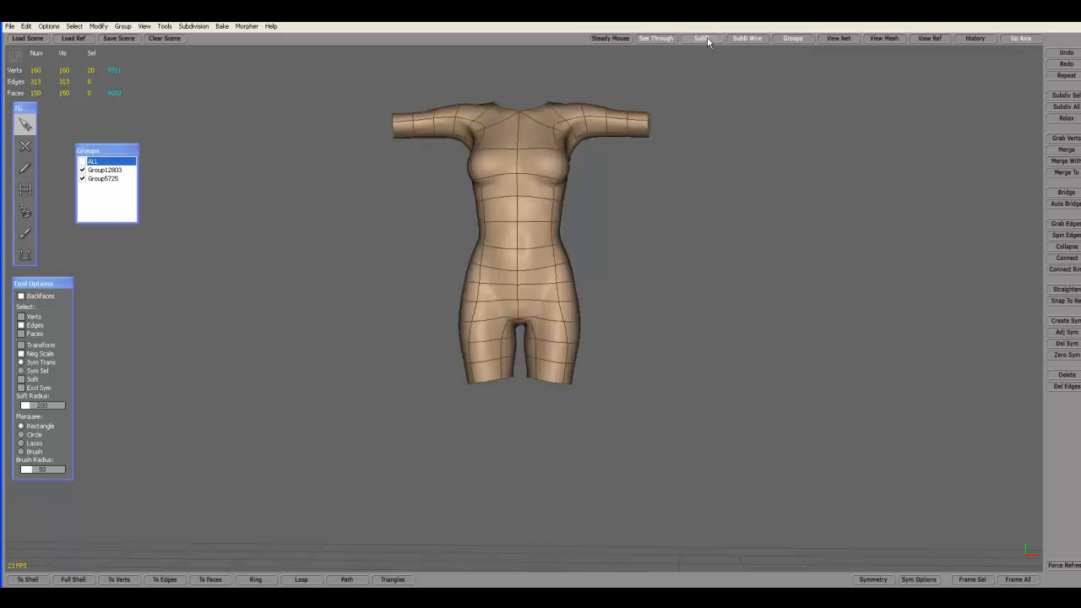
{"action": "mouse_move", "coordinate": [740, 218]}
{"action": "middle_mouse_down"}
{"action": "mouse_move", "coordinate": [420, 220]}
{"action": "mouse_move", "coordinate": [910, 229]}
{"action": "mouse_move", "coordinate": [523, 238]}
{"action": "mouse_move", "coordinate": [315, 221]}
{"action": "mouse_move", "coordinate": [666, 270]}
{"action": "mouse_move", "coordinate": [741, 236]}
{"action": "middle_mouse_up"}
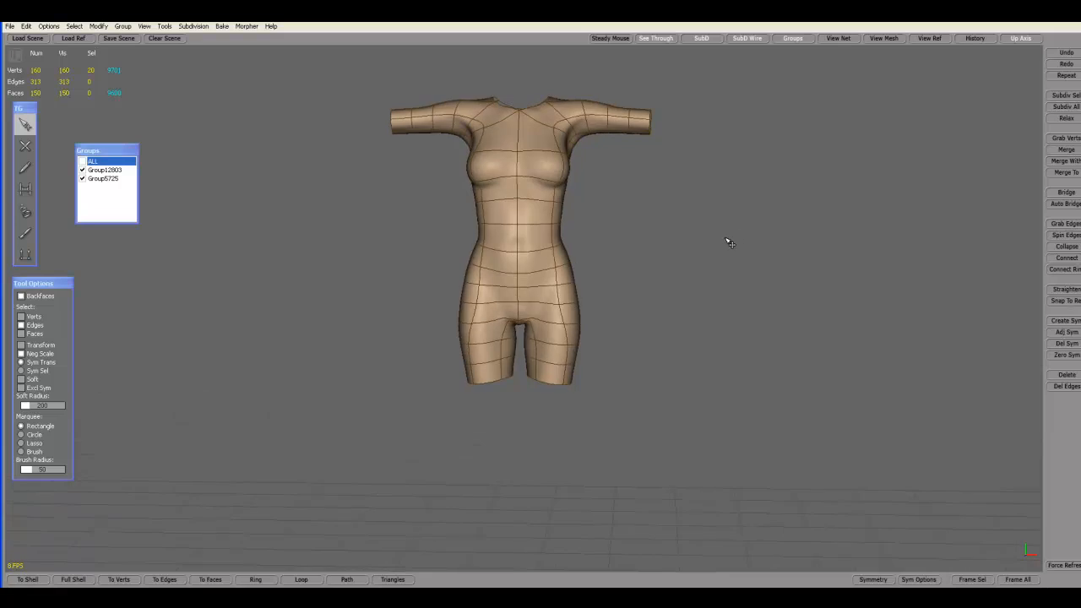
{"action": "left_click", "coordinate": [192, 26]}
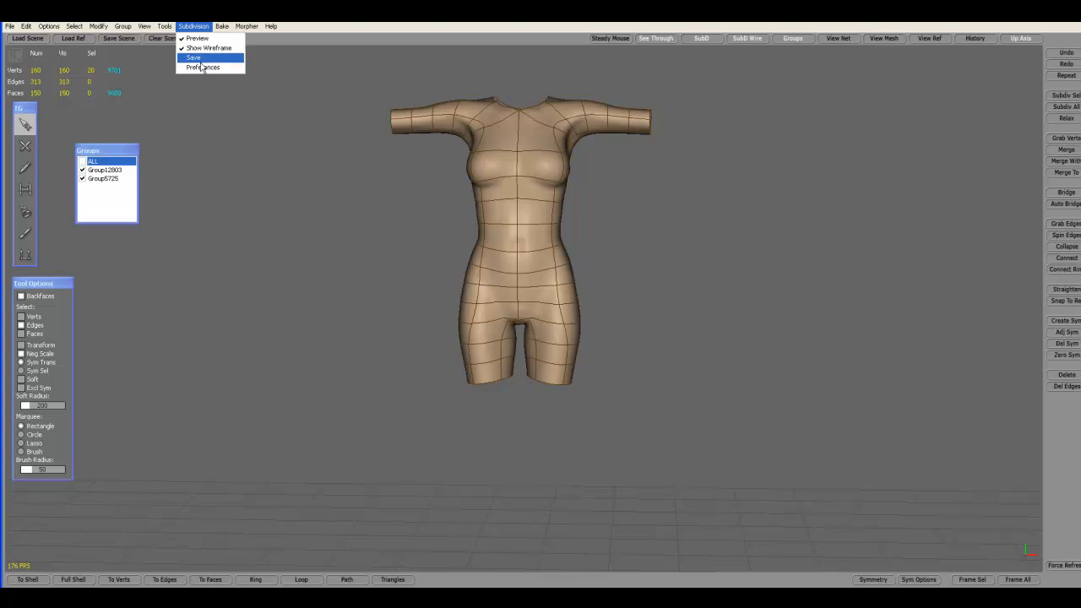
{"action": "left_click", "coordinate": [202, 68]}
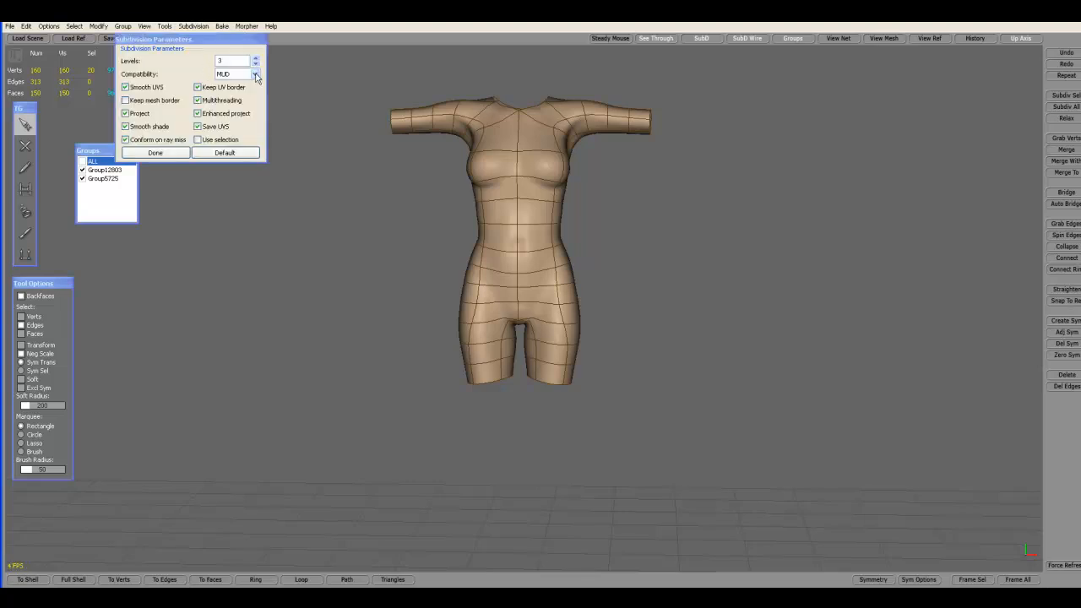
{"action": "left_click", "coordinate": [256, 75]}
{"action": "left_click", "coordinate": [241, 90]}
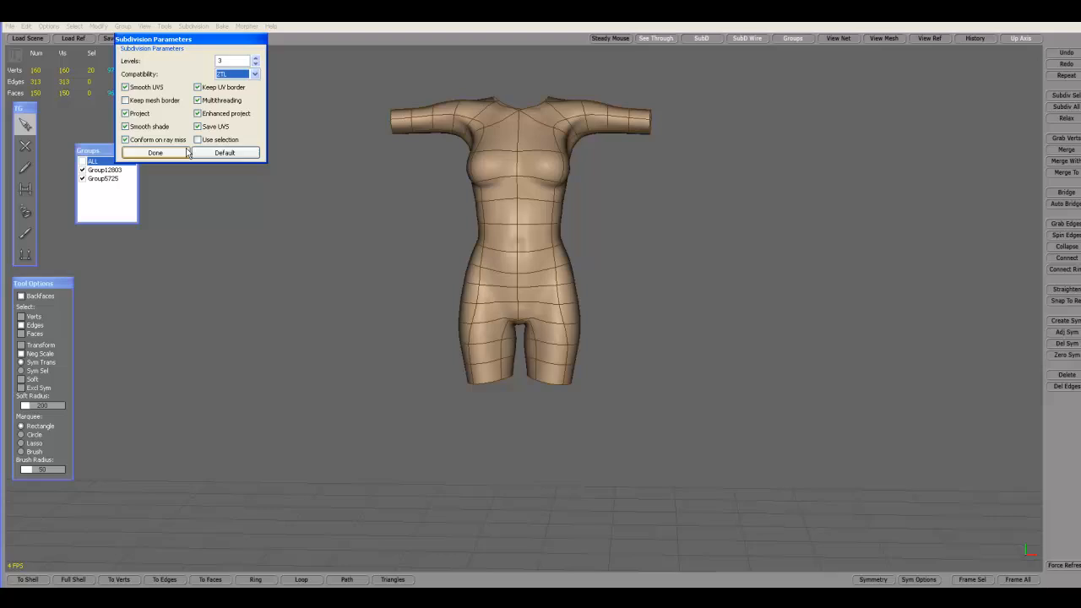
{"action": "left_click", "coordinate": [156, 153]}
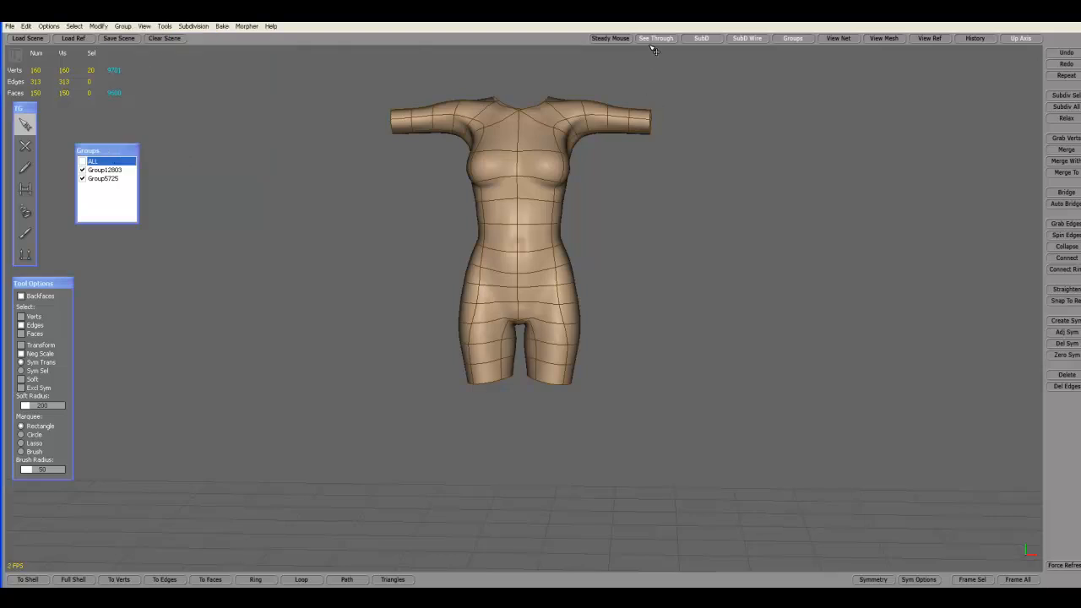
- Inspect the subdivision preview from another angle and save the subdivided torso mesh
{"action": "left_click", "coordinate": [700, 39]}
{"action": "middle_click_drag", "start_coordinate": [771, 158], "coordinate": [345, 93]}
{"action": "left_click", "coordinate": [201, 29]}
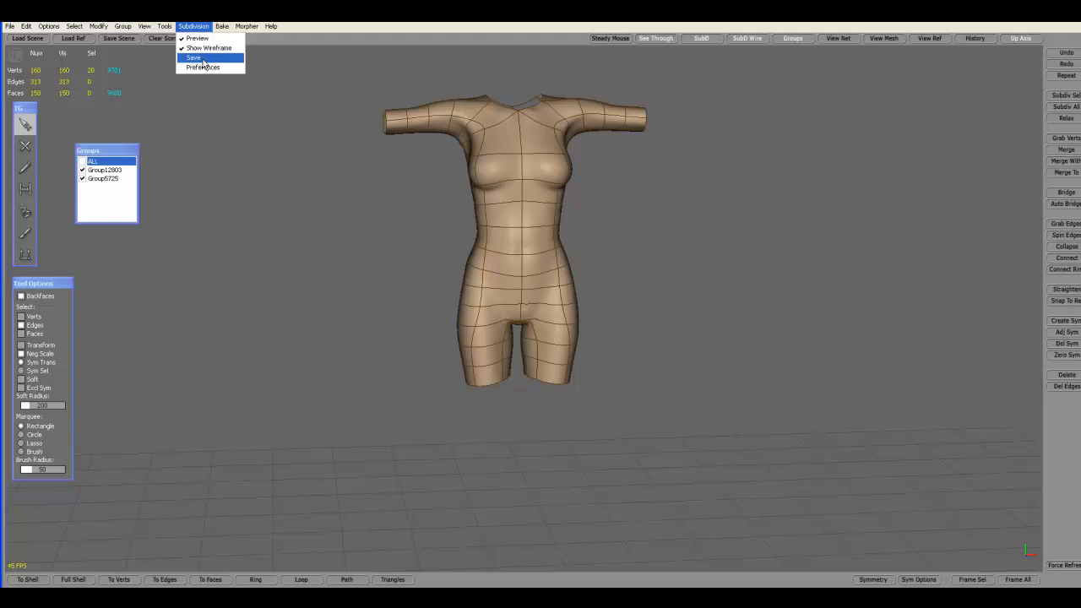
{"action": "left_click", "coordinate": [203, 59]}
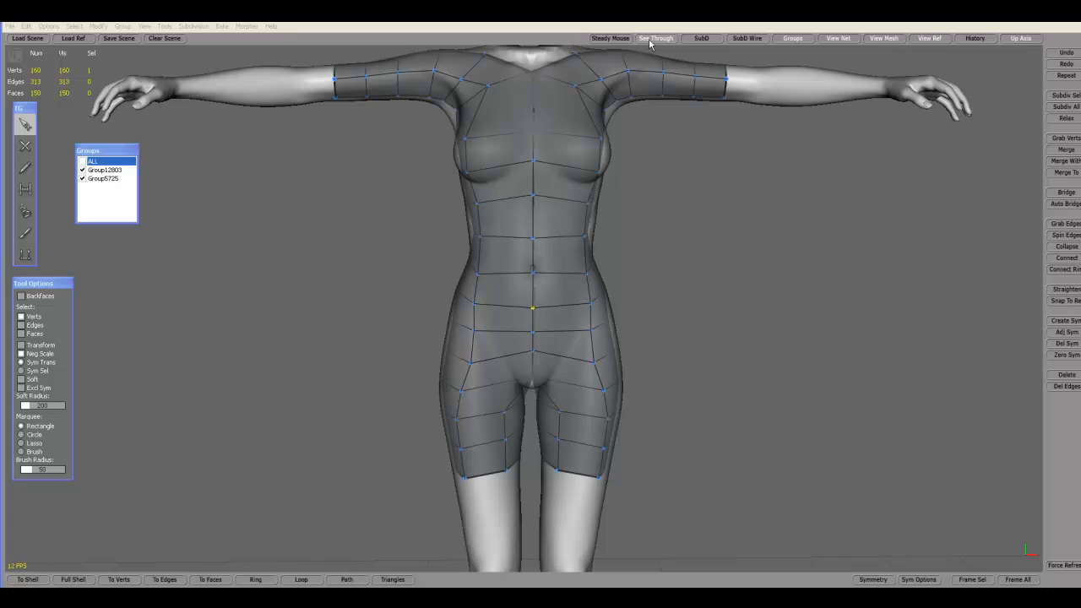
- Load the full-body reference model that includes the head
{"action": "left_click", "coordinate": [82, 178]}
{"action": "left_click", "coordinate": [82, 178]}
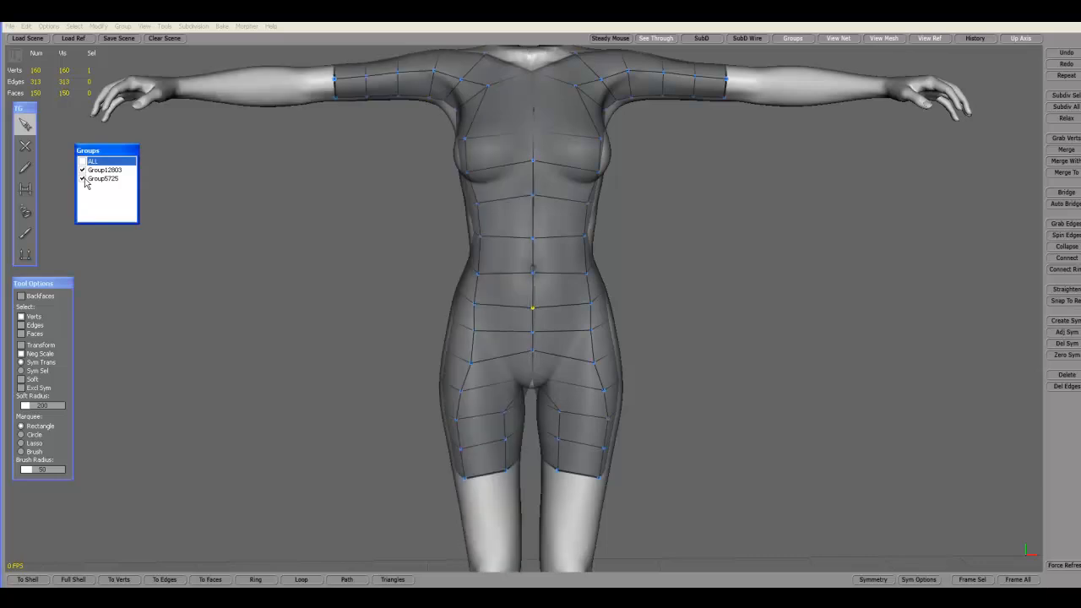
{"action": "left_click", "coordinate": [74, 38]}
{"action": "left_click", "coordinate": [489, 276]}
{"action": "left_click", "coordinate": [693, 443]}
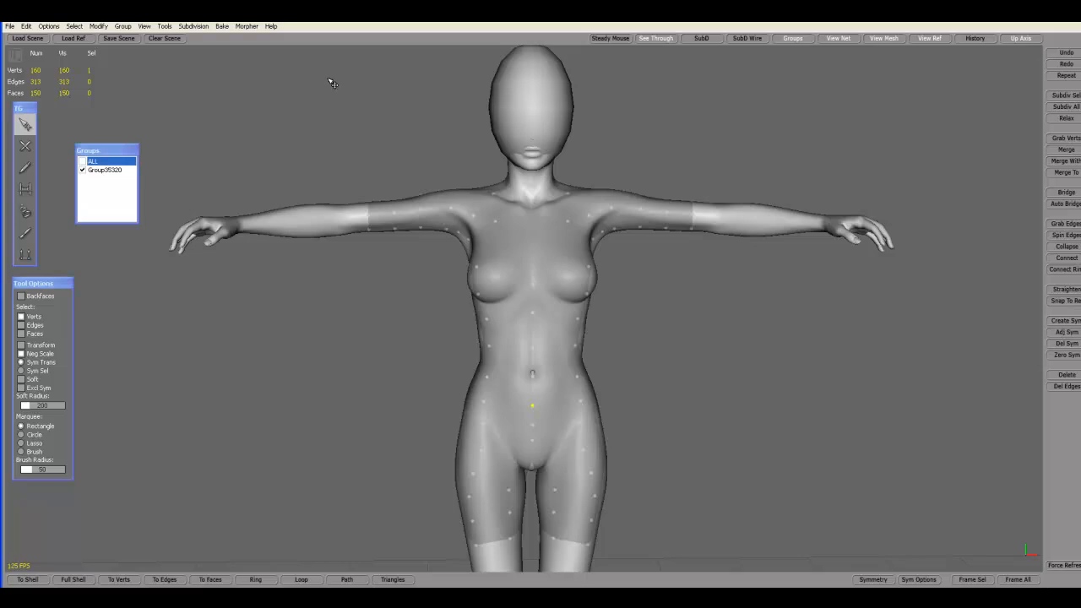
- Check the subdivision parameters and accept the current settings
{"action": "left_click", "coordinate": [194, 28]}
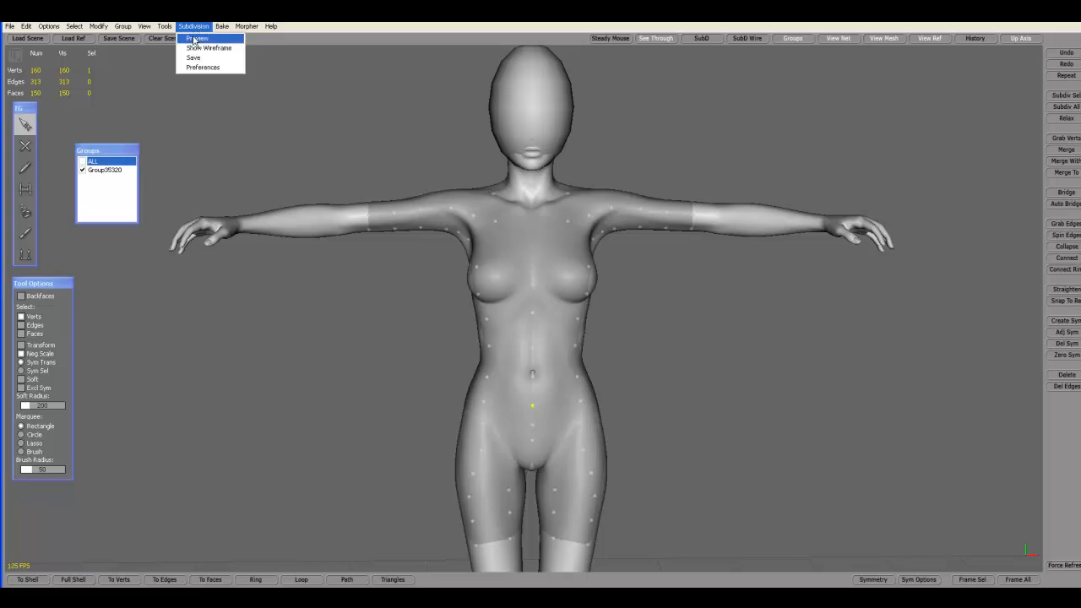
{"action": "left_click", "coordinate": [203, 67]}
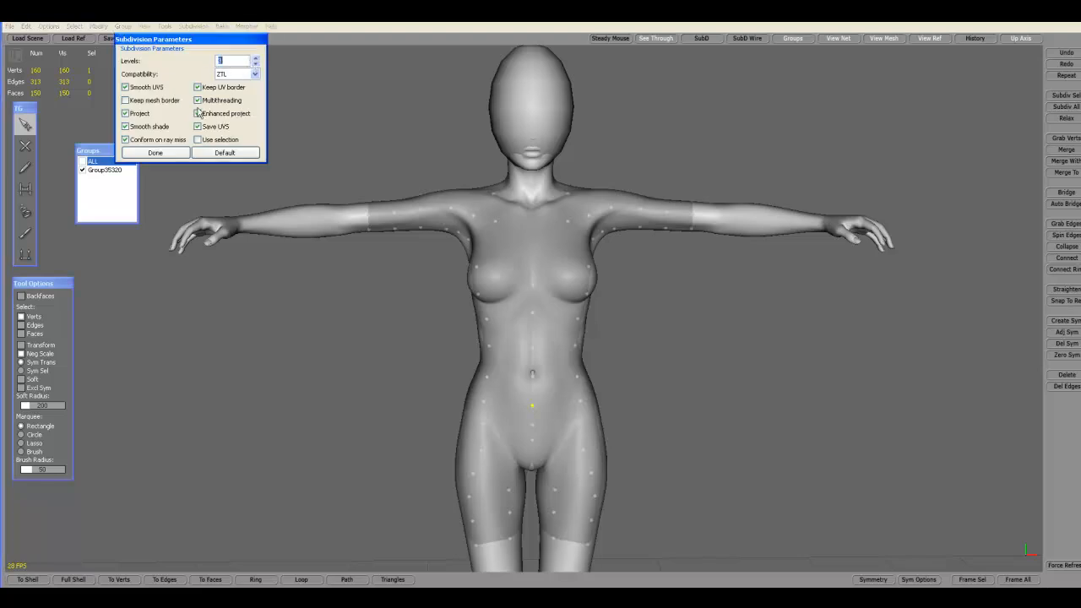
{"action": "left_click", "coordinate": [175, 155]}
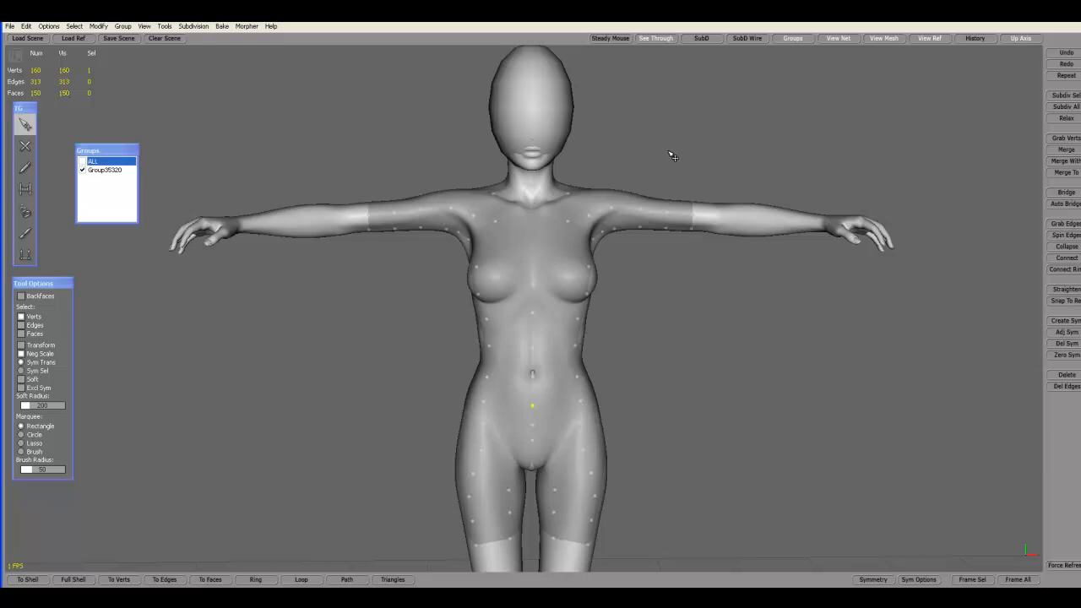
- Preview the smooth subdivided torso projected onto the loaded reference and save the subdivision
{"action": "left_click", "coordinate": [701, 39]}
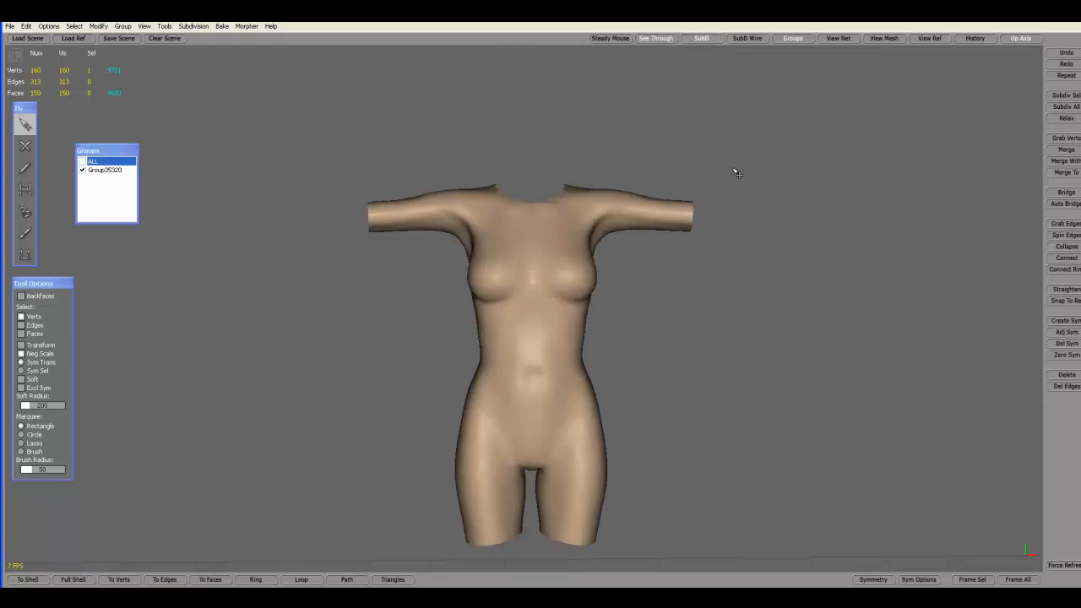
{"action": "mouse_move", "coordinate": [817, 232]}
{"action": "middle_mouse_down"}
{"action": "mouse_move", "coordinate": [633, 232]}
{"action": "mouse_move", "coordinate": [333, 183]}
{"action": "mouse_move", "coordinate": [801, 213]}
{"action": "mouse_move", "coordinate": [813, 242]}
{"action": "middle_mouse_up"}
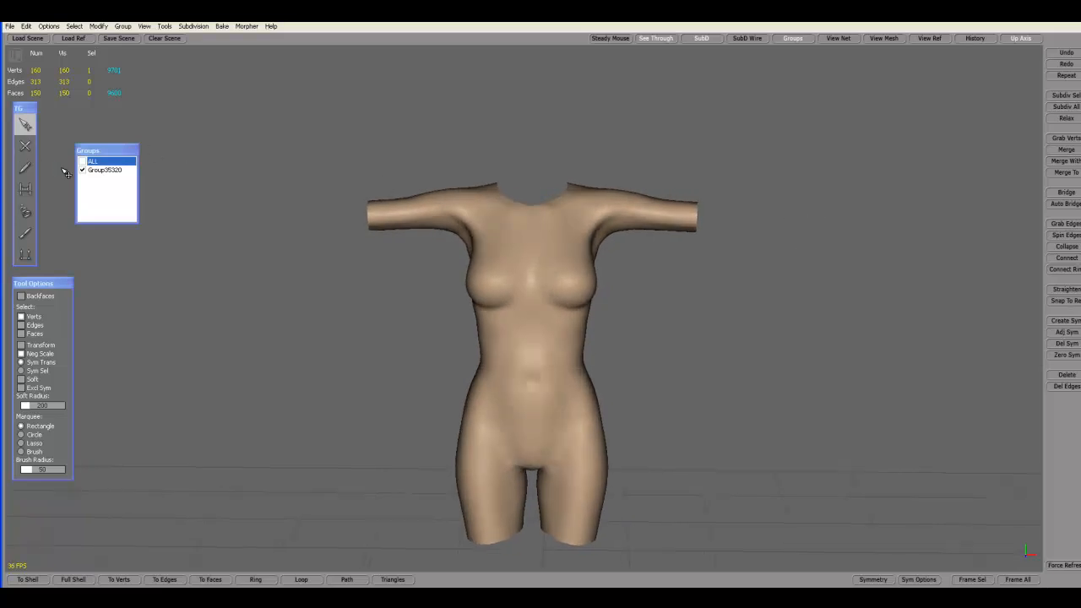
{"action": "left_click", "coordinate": [194, 26]}
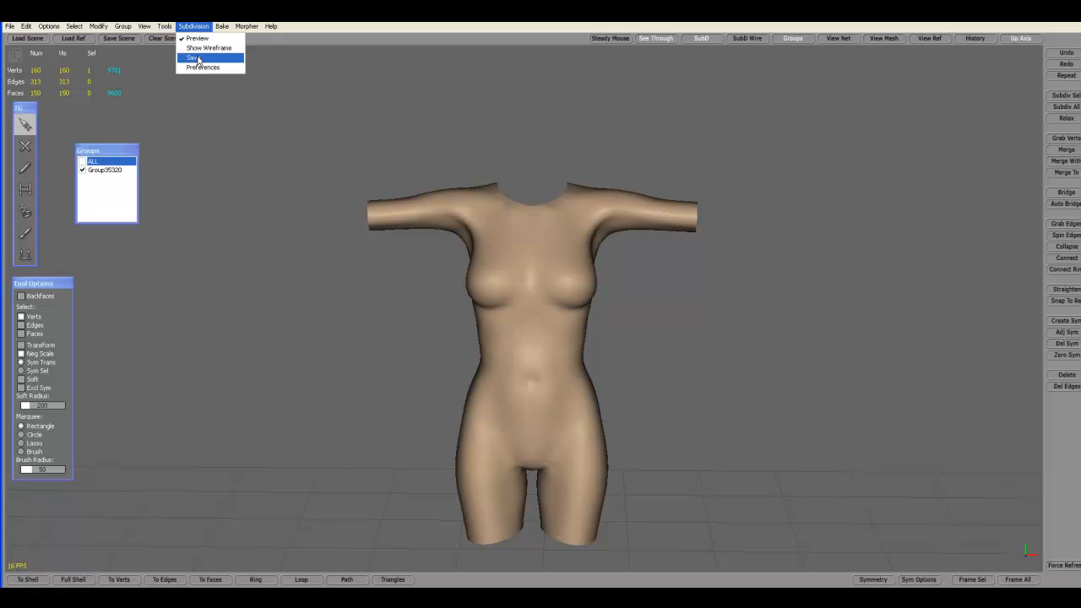
{"action": "left_click", "coordinate": [198, 58]}
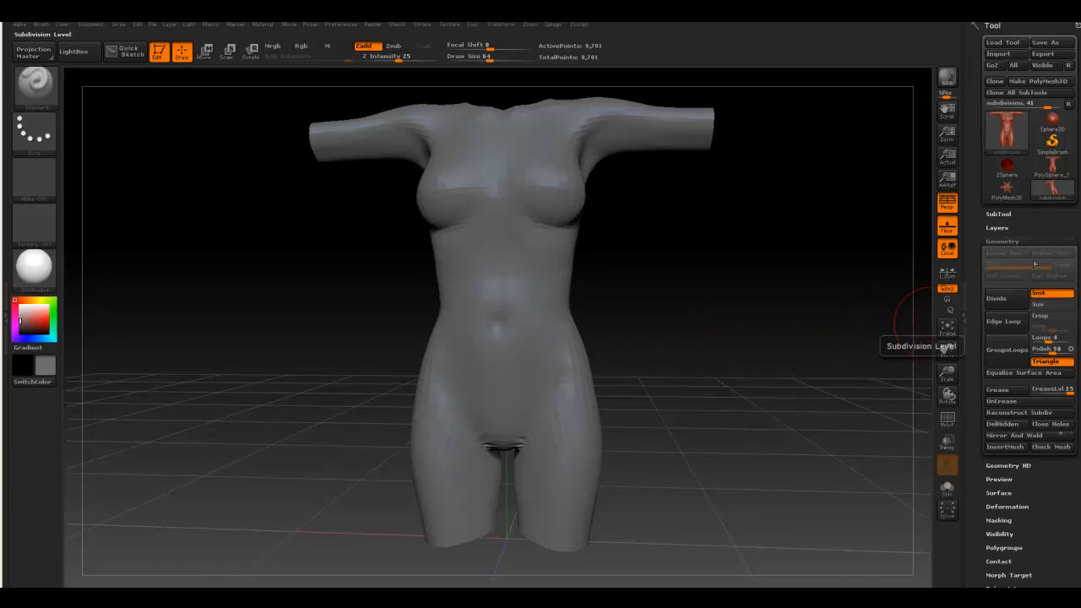
- In ZBrush, reconstruct two lower subdivision levels of the torso and show the polyframe on the lowest level
{"action": "left_click", "coordinate": [1013, 413]}
{"action": "left_click", "coordinate": [1014, 413]}
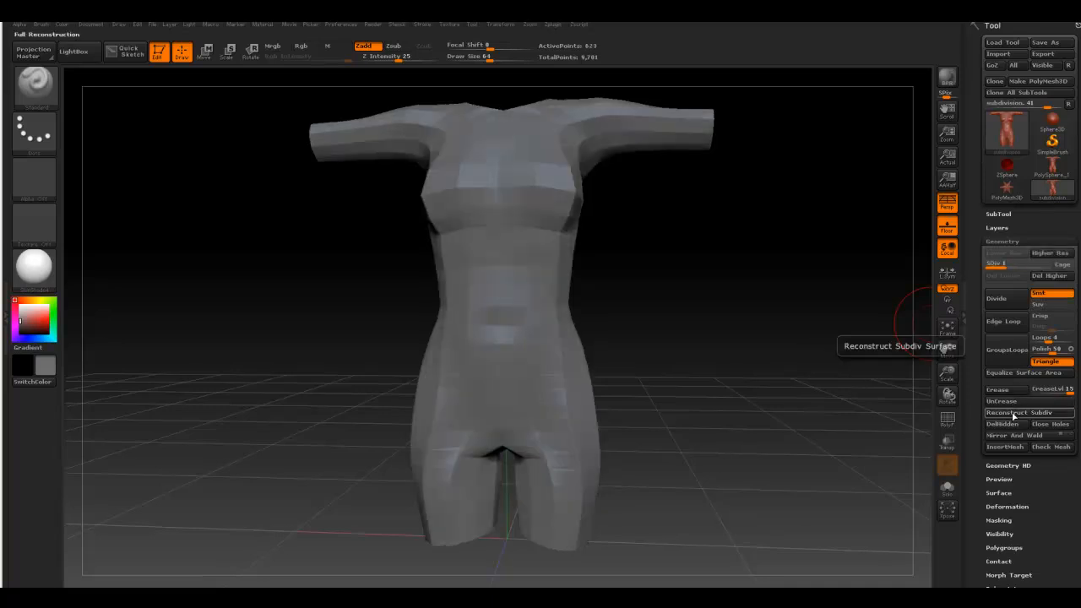
{"action": "mouse_move", "coordinate": [684, 298]}
{"action": "left_mouse_down"}
{"action": "mouse_move", "coordinate": [529, 304]}
{"action": "mouse_move", "coordinate": [731, 310]}
{"action": "mouse_move", "coordinate": [685, 307]}
{"action": "left_mouse_up"}
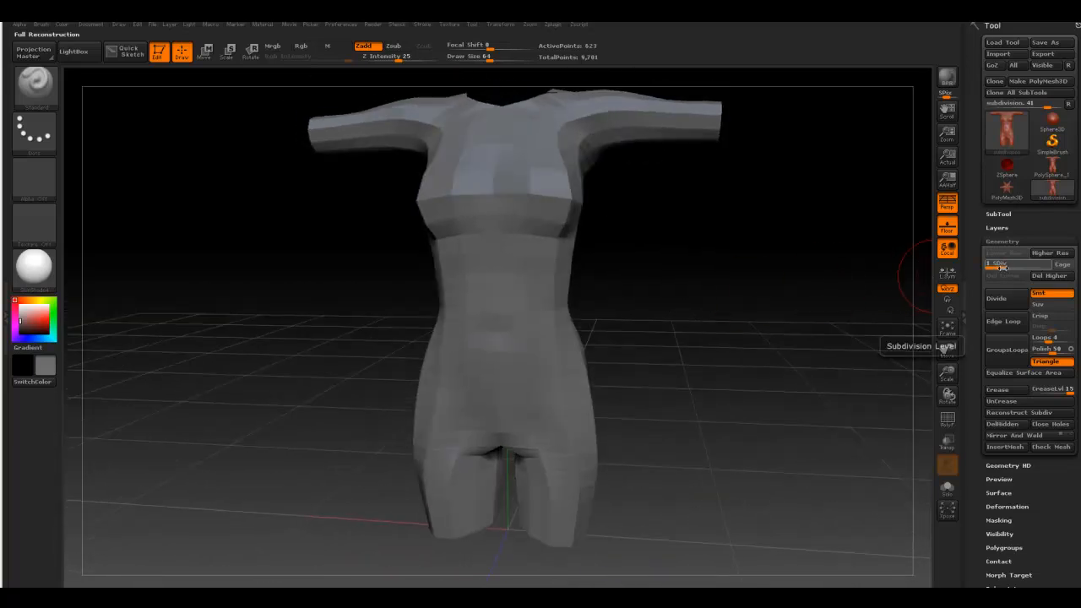
{"action": "left_click", "coordinate": [952, 422]}
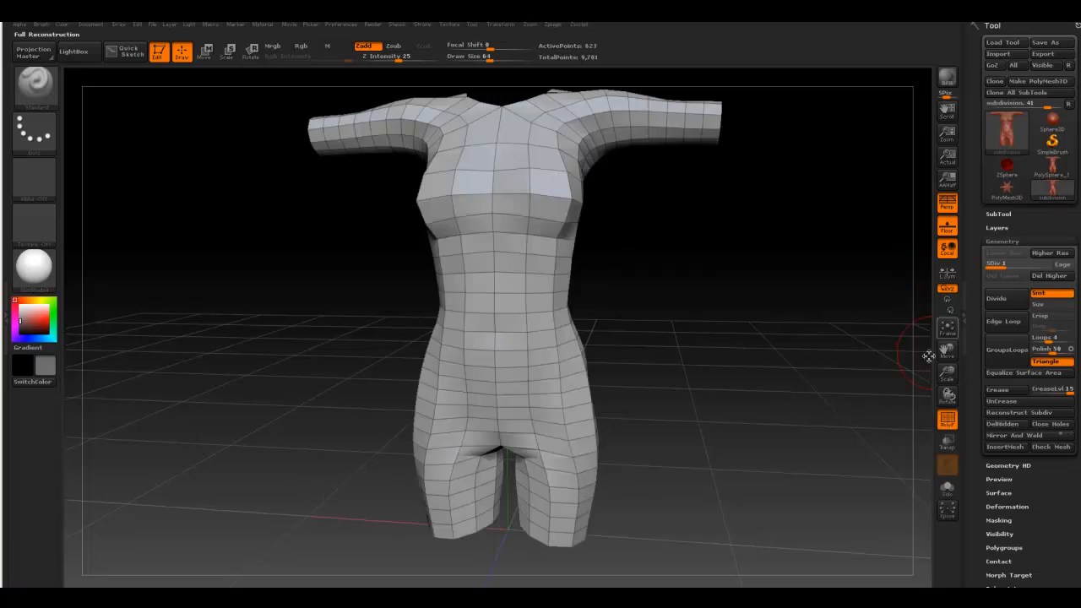
- Raise the torso to subdivision level 3, inspect its denser wireframe and hide the polyframe
{"action": "left_click_drag", "start_coordinate": [1000, 264], "coordinate": [1032, 266]}
{"action": "left_click_drag", "start_coordinate": [719, 364], "coordinate": [676, 348]}
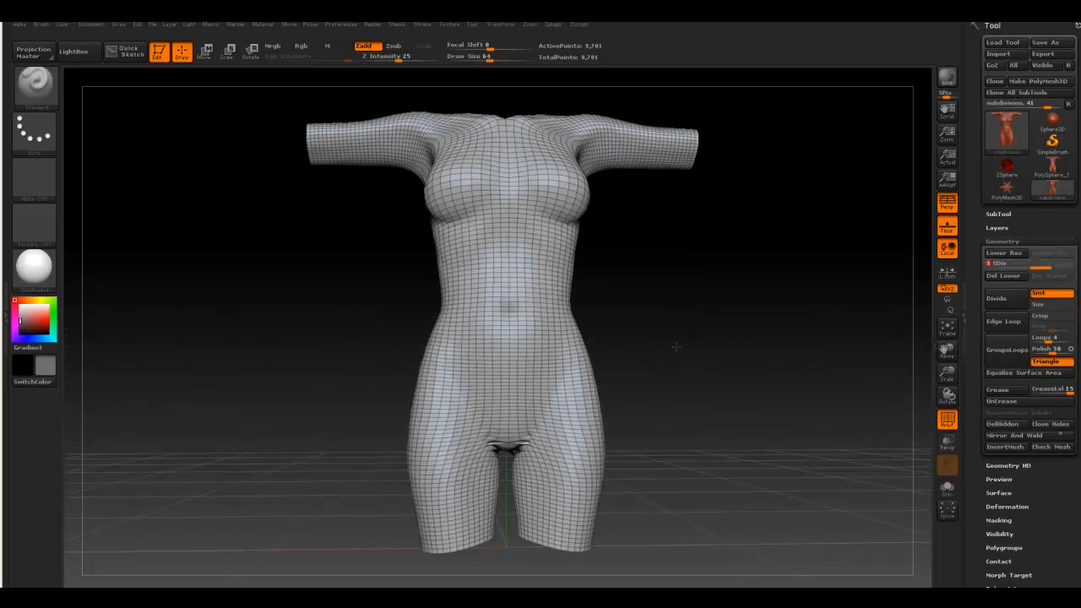
{"action": "left_click", "coordinate": [948, 418]}
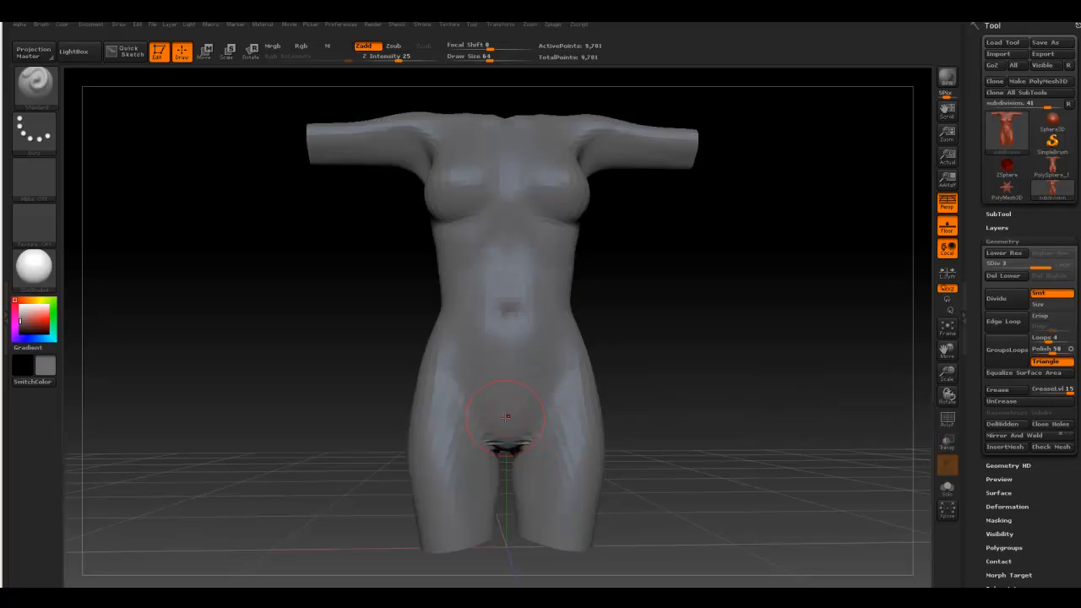
- Set the brush draw size to 20 and smooth the creases at the torso's crotch
{"action": "key", "text": "space"}
{"action": "left_click_drag", "start_coordinate": [703, 335], "coordinate": [679, 335]}
{"action": "key", "text": "shift"}
{"action": "left_click_drag", "start_coordinate": [497, 444], "coordinate": [495, 444], "text": "shift"}
- Divide the torso twice to subdivision level 5 and inspect the result with the polyframe shown
{"action": "left_click", "coordinate": [1010, 300]}
{"action": "left_click", "coordinate": [1012, 301]}
{"action": "mouse_move", "coordinate": [697, 306]}
{"action": "left_mouse_down", "text": "alt"}
{"action": "mouse_move", "coordinate": [562, 311]}
{"action": "mouse_move", "coordinate": [668, 309]}
{"action": "mouse_move", "coordinate": [638, 301]}
{"action": "mouse_move", "coordinate": [724, 316]}
{"action": "mouse_move", "coordinate": [851, 366]}
{"action": "left_mouse_up", "text": "alt"}
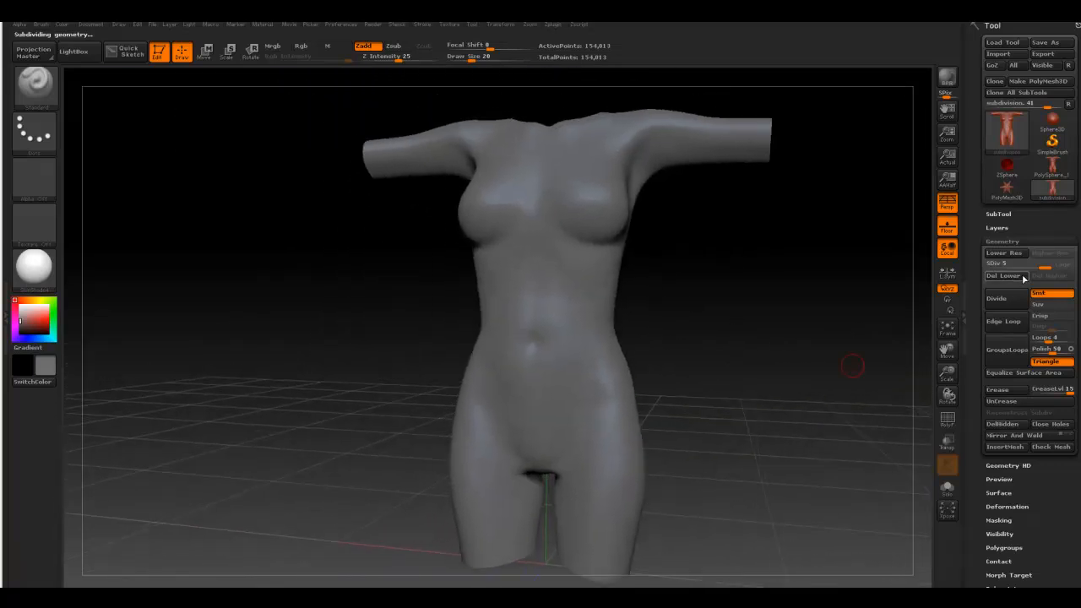
{"action": "left_click", "coordinate": [949, 419]}
{"action": "left_click_drag", "start_coordinate": [736, 350], "coordinate": [805, 347]}
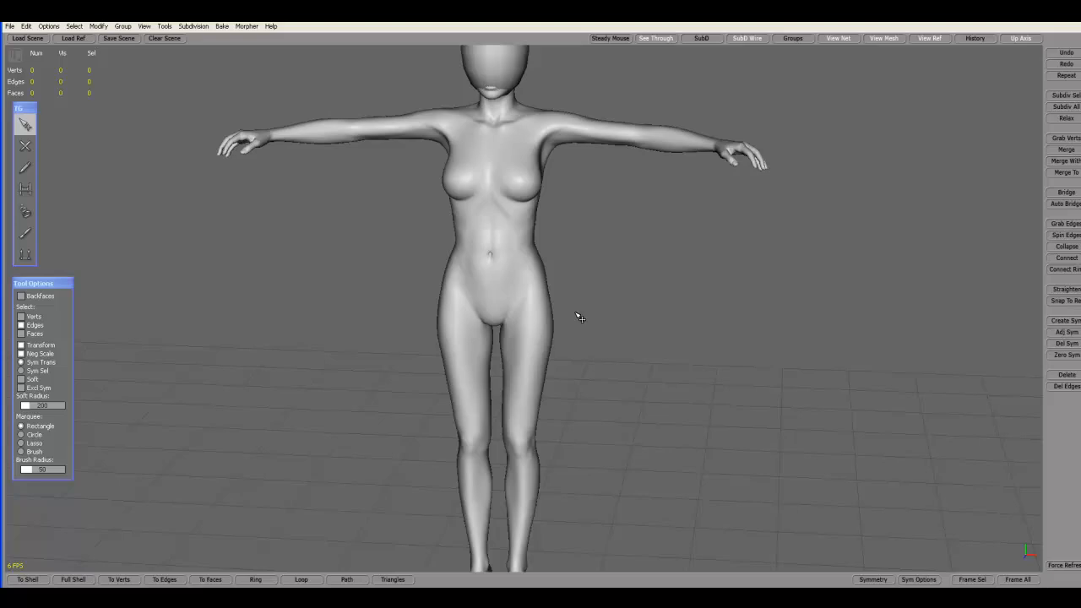
- In TopoGun, draw a sweep line with Steady Mouse on from the left underarm down the body's side to the thigh, and evaluate it into a mesh
{"action": "left_click", "coordinate": [24, 169]}
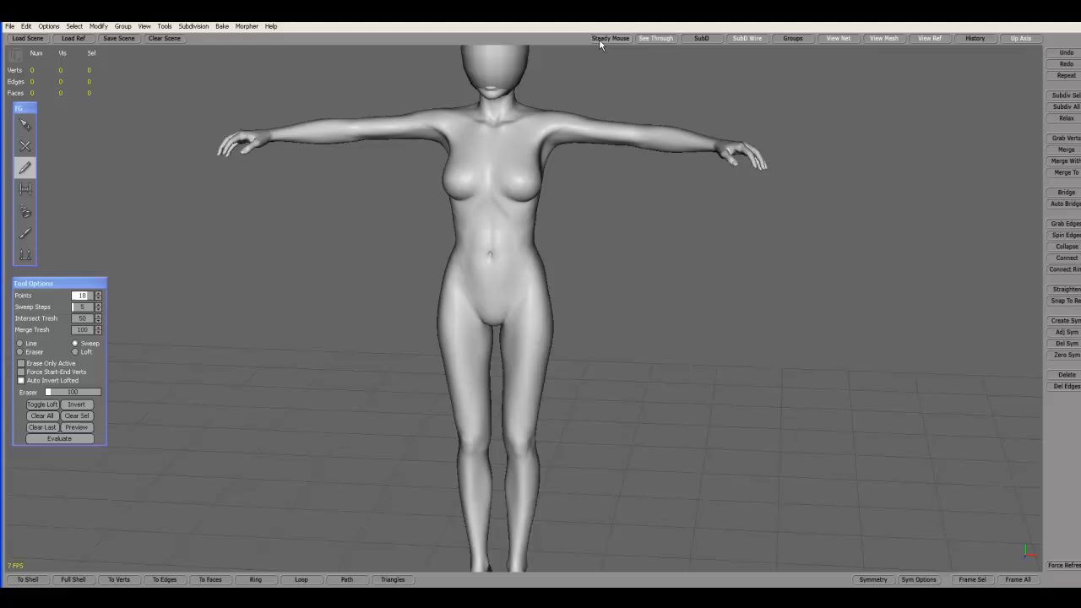
{"action": "middle_click_drag", "start_coordinate": [698, 264], "coordinate": [483, 137]}
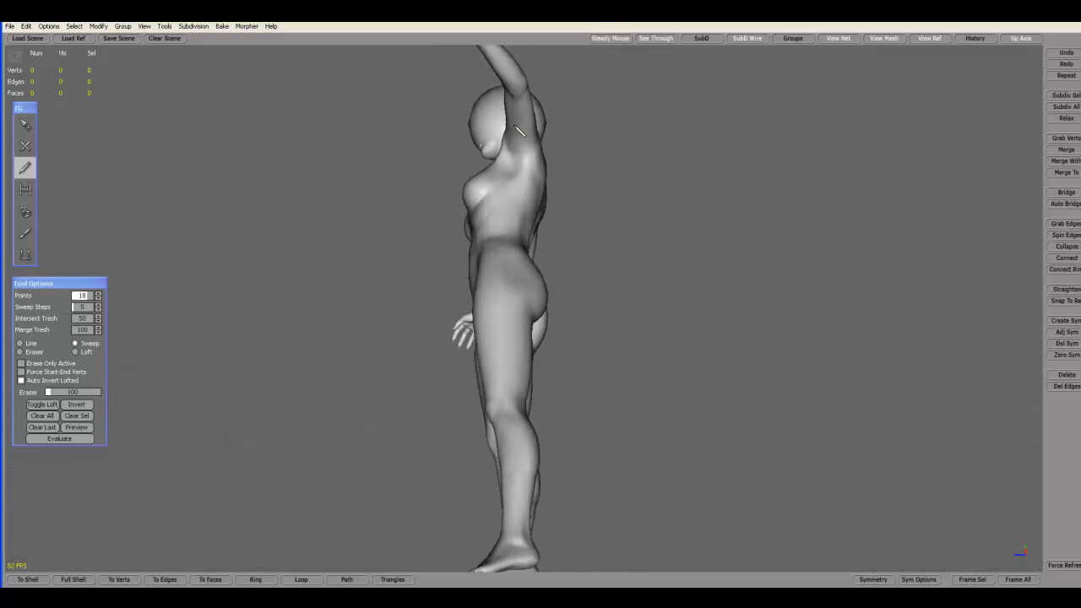
{"action": "left_click_drag", "start_coordinate": [515, 107], "coordinate": [504, 407]}
{"action": "mouse_move", "coordinate": [363, 171]}
{"action": "middle_mouse_down"}
{"action": "mouse_move", "coordinate": [414, 236]}
{"action": "mouse_move", "coordinate": [562, 346]}
{"action": "middle_mouse_up"}
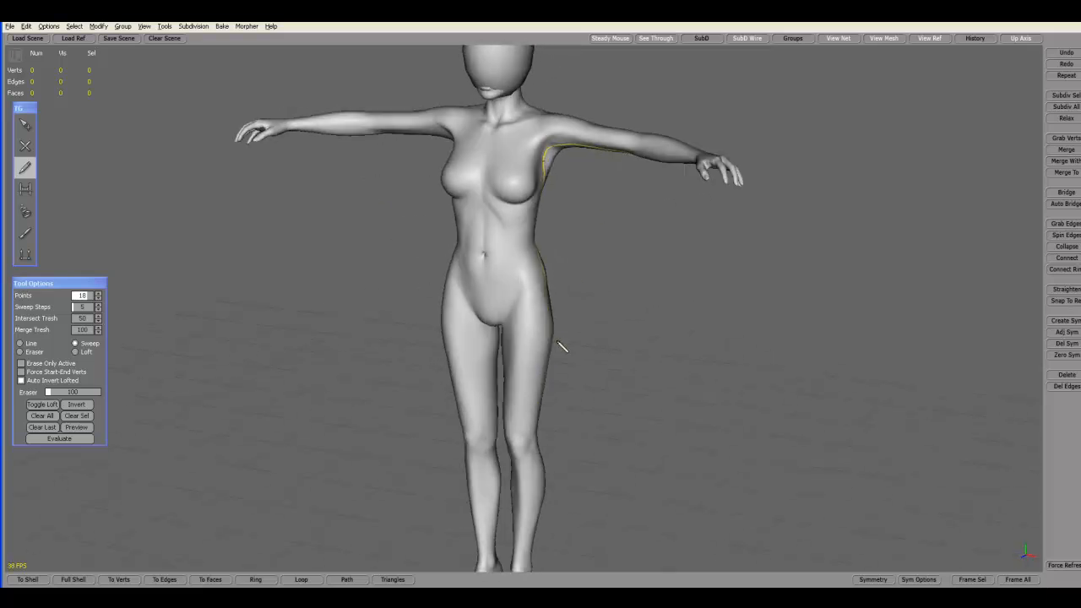
{"action": "left_click", "coordinate": [59, 440]}
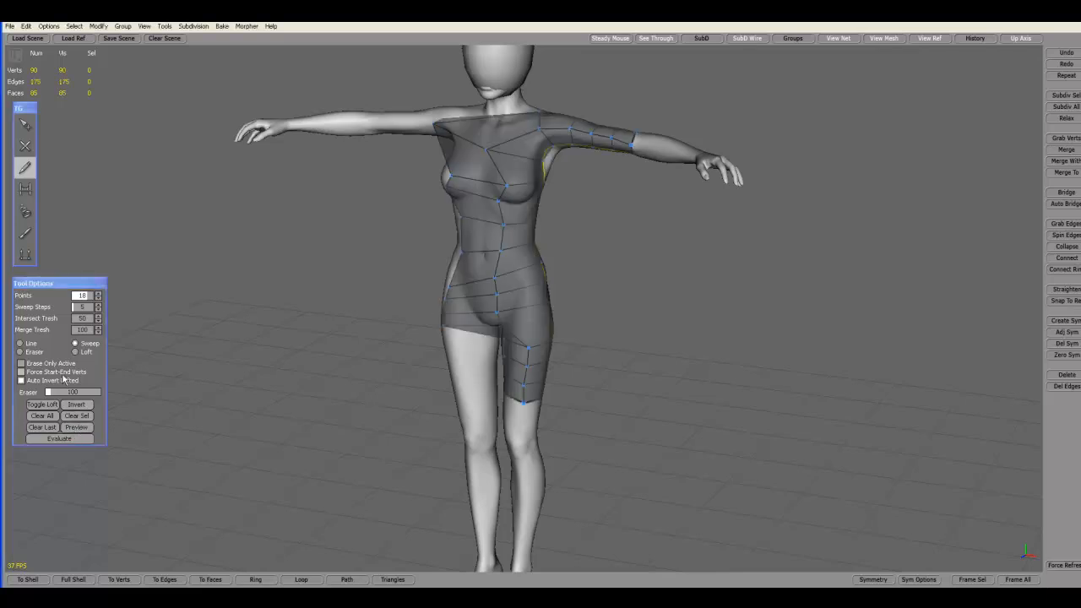
{"action": "left_click_drag", "start_coordinate": [316, 365], "coordinate": [110, 370], "text": "alt"}
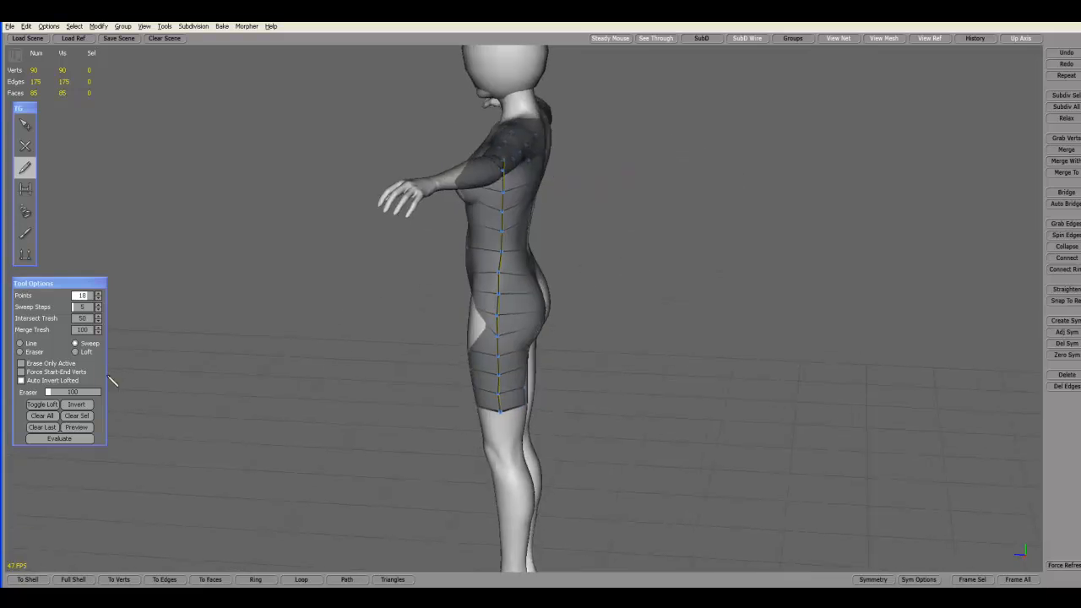
{"action": "left_click_drag", "start_coordinate": [319, 367], "coordinate": [602, 362], "text": "alt"}
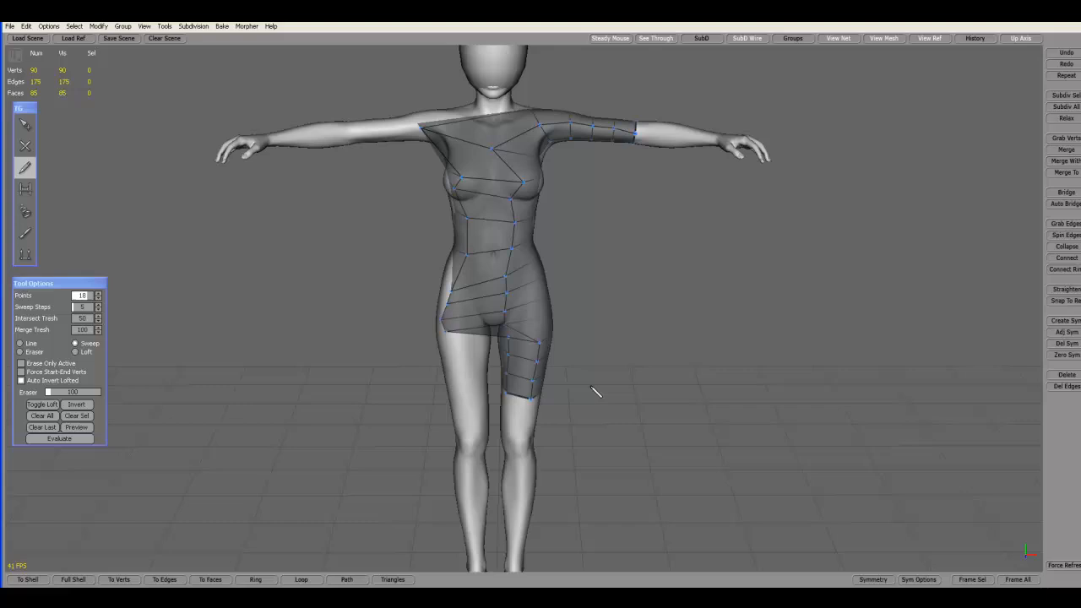
- Hide the reference, turn off Transform, and delete the column of faces joining front and back on the torso's right side
{"action": "left_click", "coordinate": [920, 38]}
{"action": "left_click_drag", "start_coordinate": [681, 234], "coordinate": [796, 238], "text": "alt"}
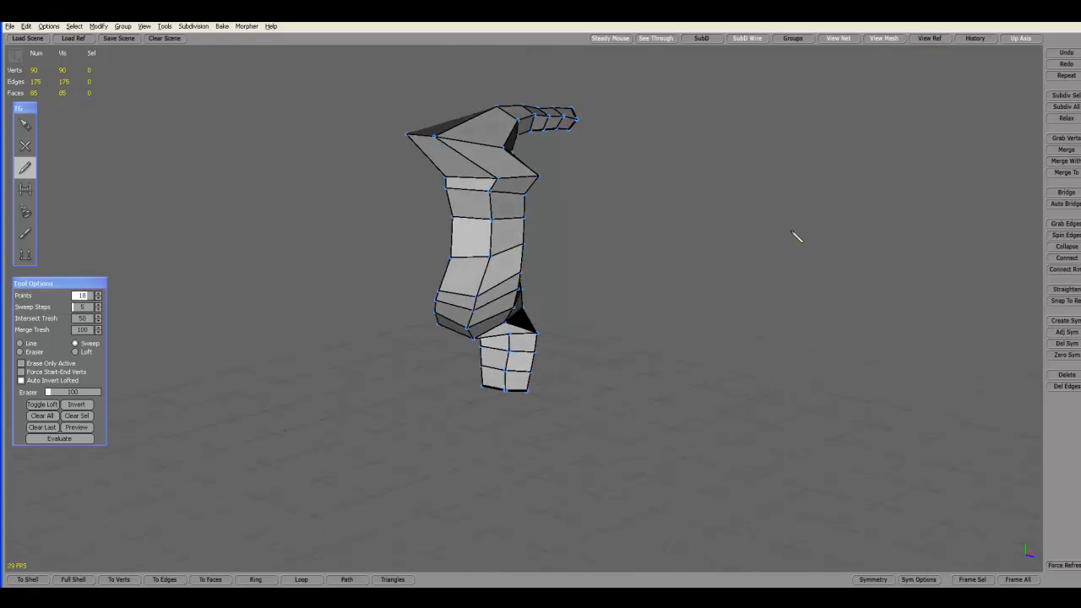
{"action": "left_click", "coordinate": [34, 125]}
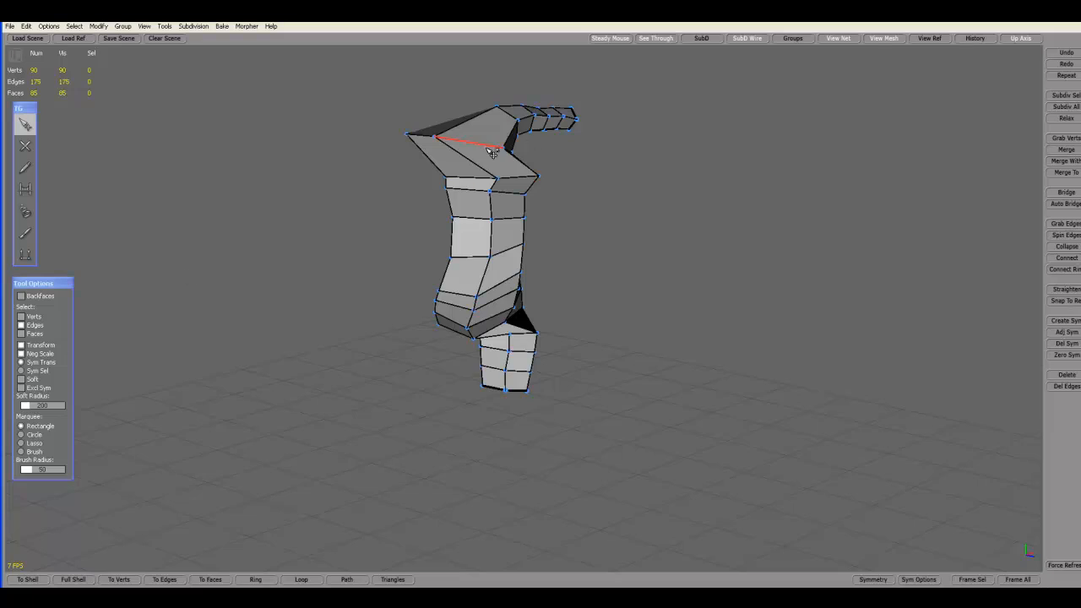
{"action": "left_click", "coordinate": [462, 181]}
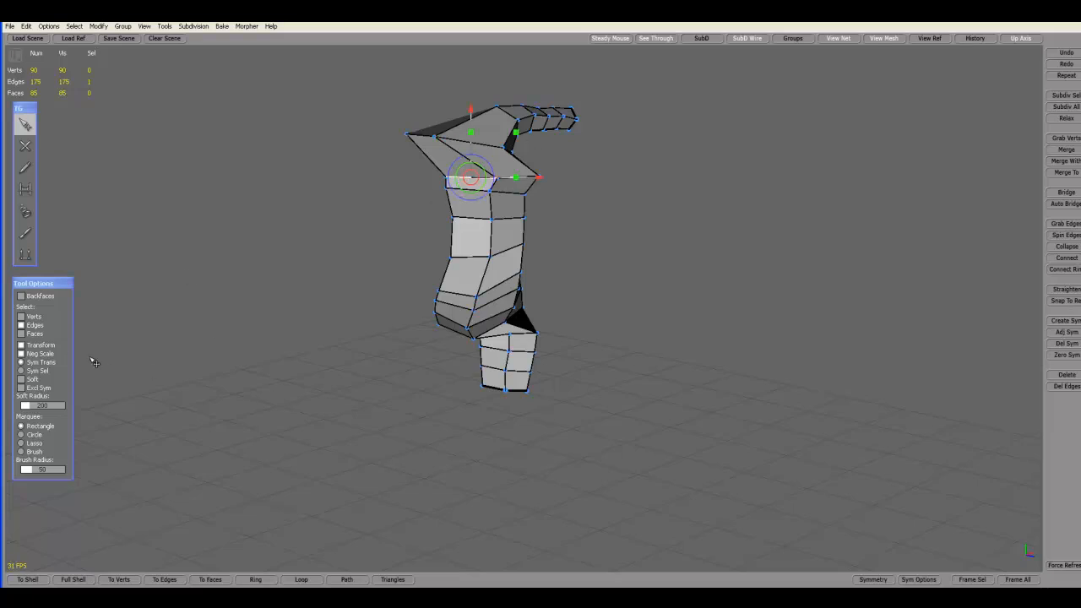
{"action": "left_click", "coordinate": [47, 348]}
{"action": "key", "text": "Delete"}
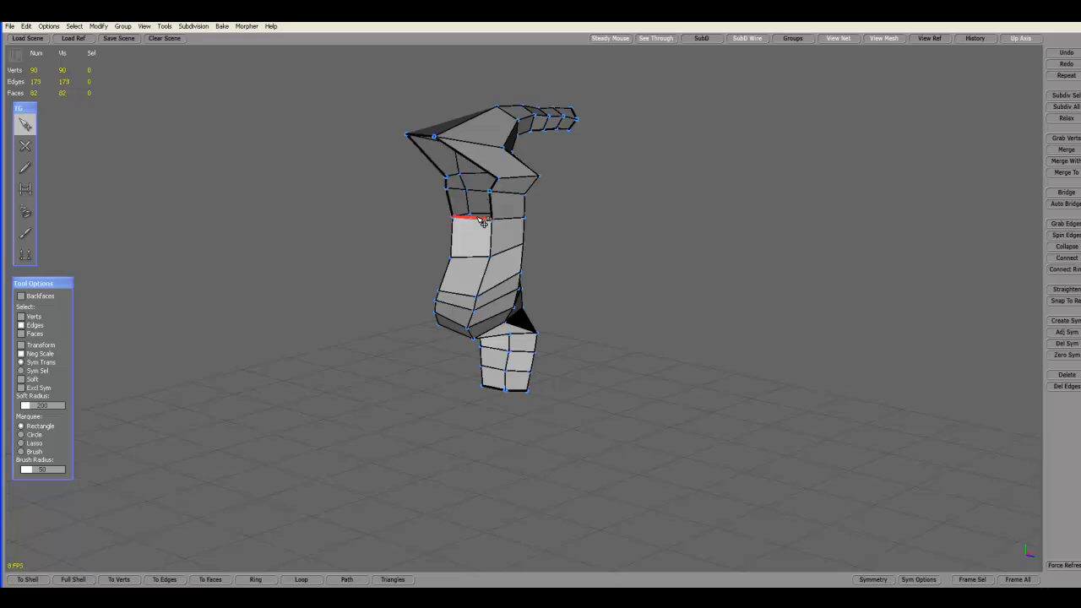
{"action": "key", "text": "Delete"}
{"action": "key", "text": "Delete"}
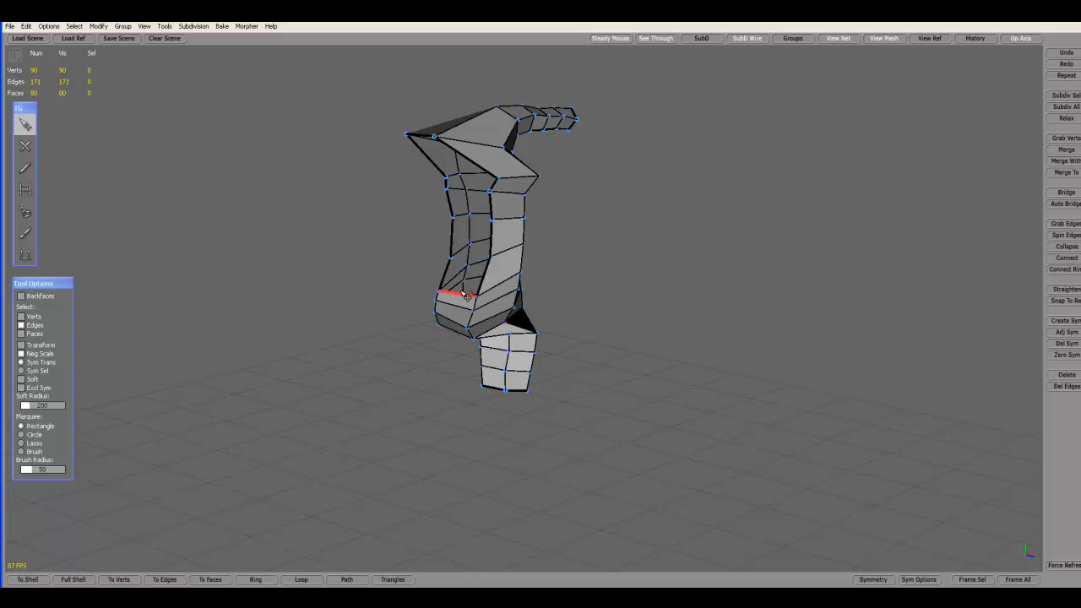
{"action": "key", "text": "Delete"}
{"action": "key", "text": "Delete"}
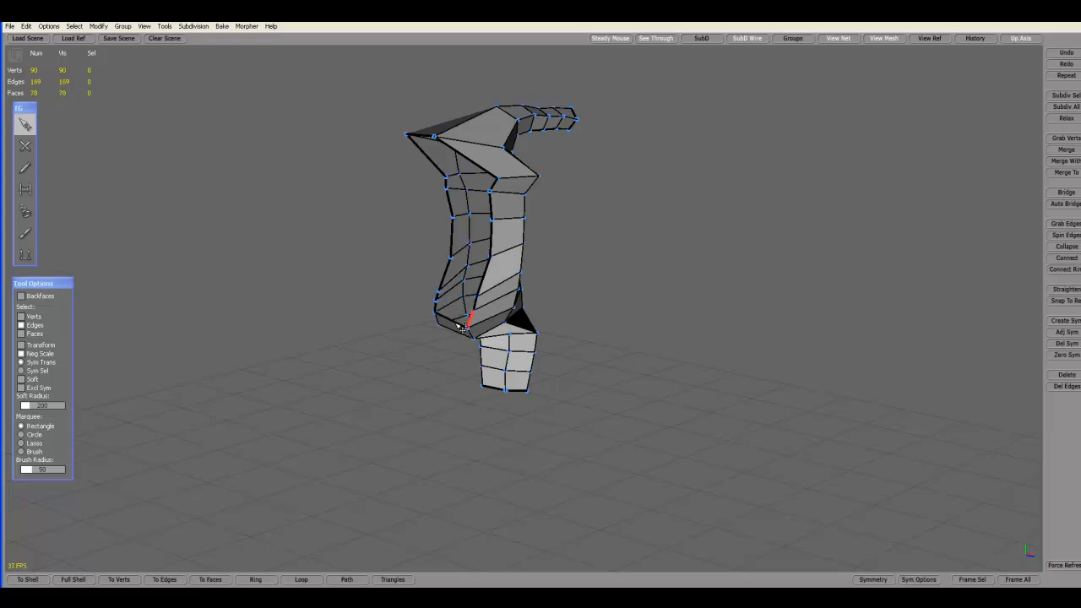
{"action": "left_click_drag", "start_coordinate": [381, 377], "coordinate": [548, 340], "text": "alt"}
{"action": "left_click", "coordinate": [498, 319]}
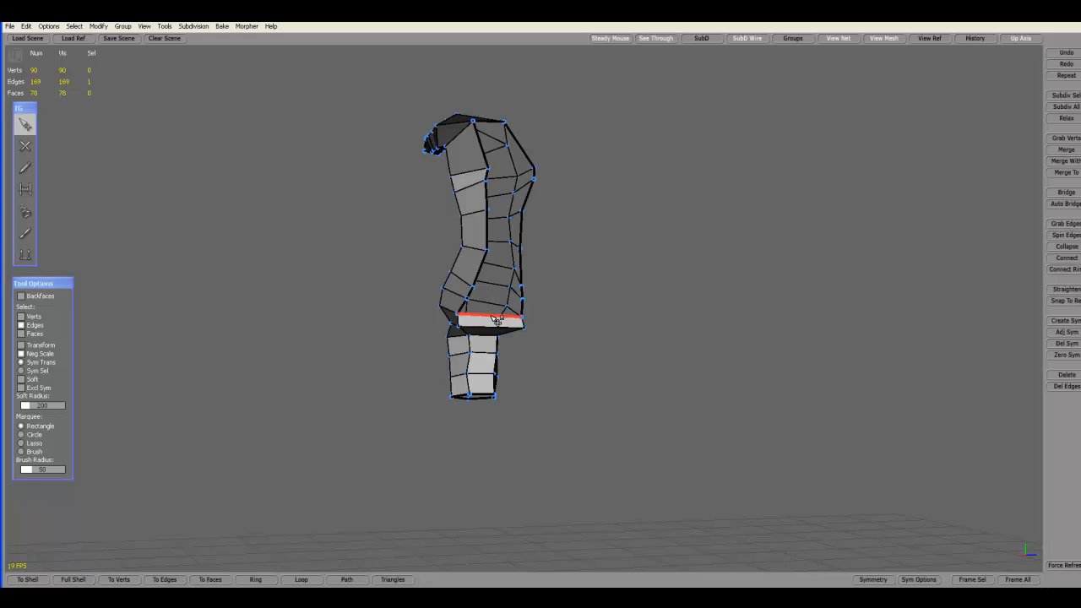
{"action": "key", "text": "Delete"}
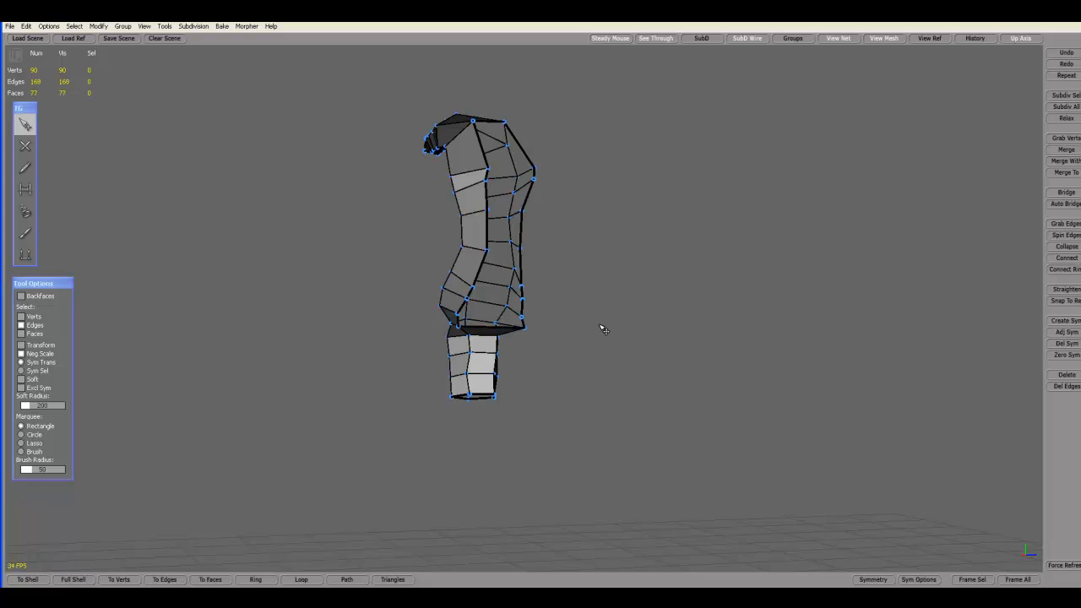
{"action": "left_click_drag", "start_coordinate": [603, 330], "coordinate": [440, 321], "text": "alt"}
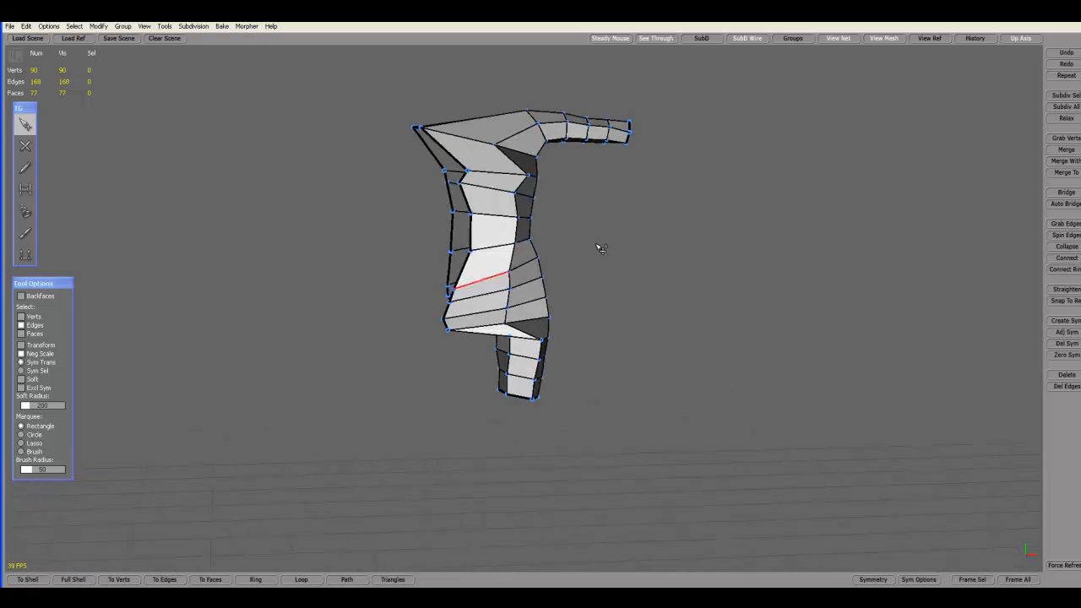
- Show the reference with Steady Mouse off and move the front upper-chest vertex toward the body's left side
{"action": "left_click", "coordinate": [923, 39]}
{"action": "left_click_drag", "start_coordinate": [804, 168], "coordinate": [749, 188], "text": "alt"}
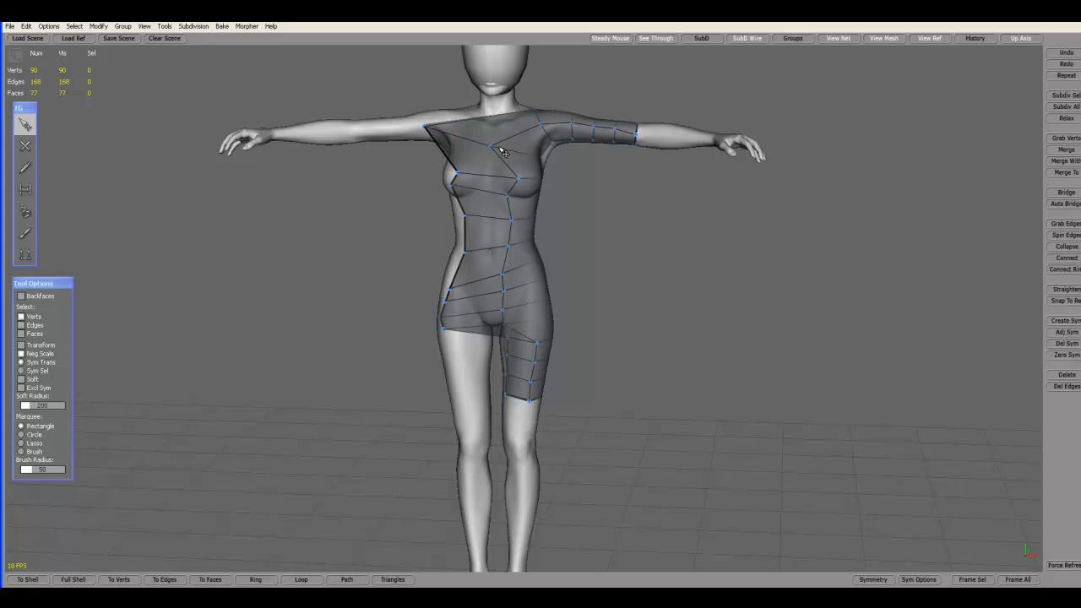
{"action": "left_click", "coordinate": [614, 38]}
{"action": "left_click_drag", "start_coordinate": [496, 151], "coordinate": [524, 149]}
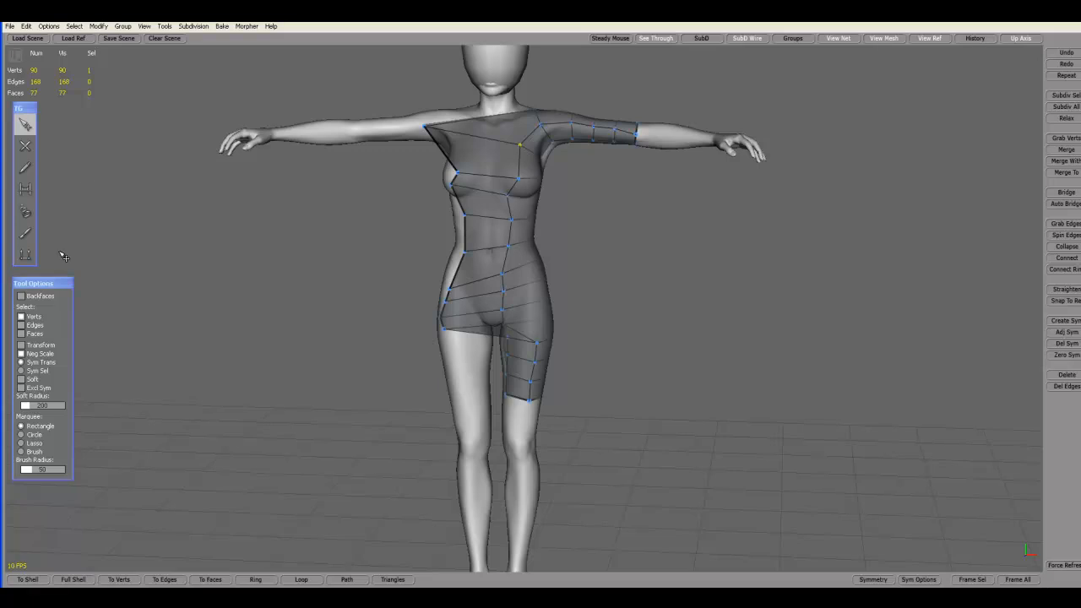
- Straighten the vertical chain of front edges running from the upper chest to the crotch
{"action": "left_click", "coordinate": [522, 168]}
{"action": "left_click", "coordinate": [516, 209], "text": "shift"}
{"action": "left_click", "coordinate": [513, 234], "text": "shift"}
{"action": "left_click", "coordinate": [510, 260], "text": "shift"}
{"action": "left_click", "coordinate": [510, 289], "text": "shift"}
{"action": "left_click", "coordinate": [509, 306], "text": "shift"}
{"action": "left_click", "coordinate": [508, 324], "text": "shift"}
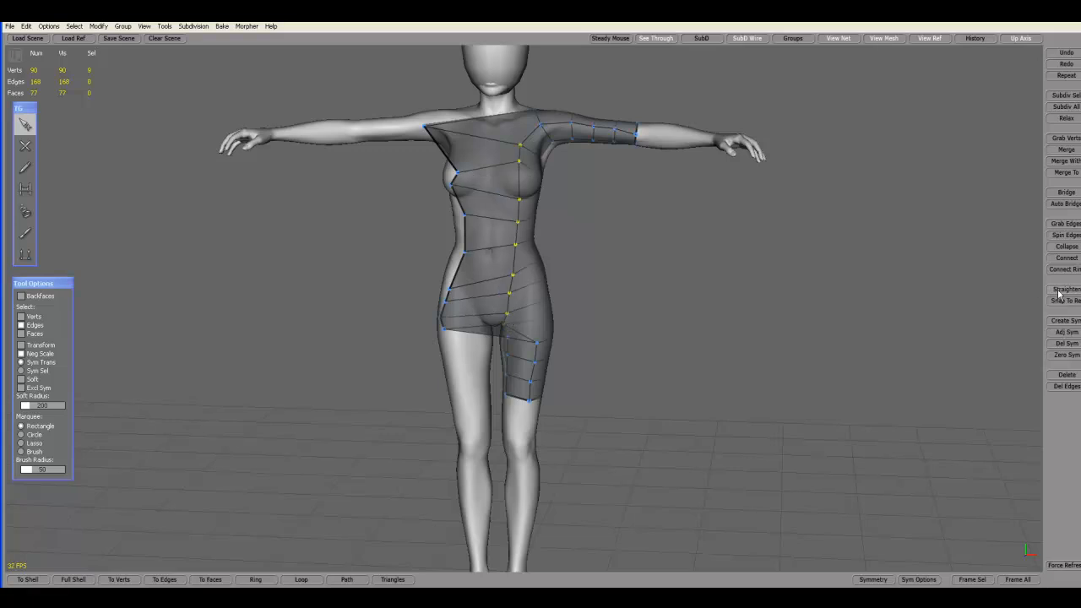
- Move the upper-back vertex toward the body's left side and straighten the vertical edge chain from it down to the thigh
{"action": "middle_click_drag", "start_coordinate": [816, 270], "coordinate": [344, 253]}
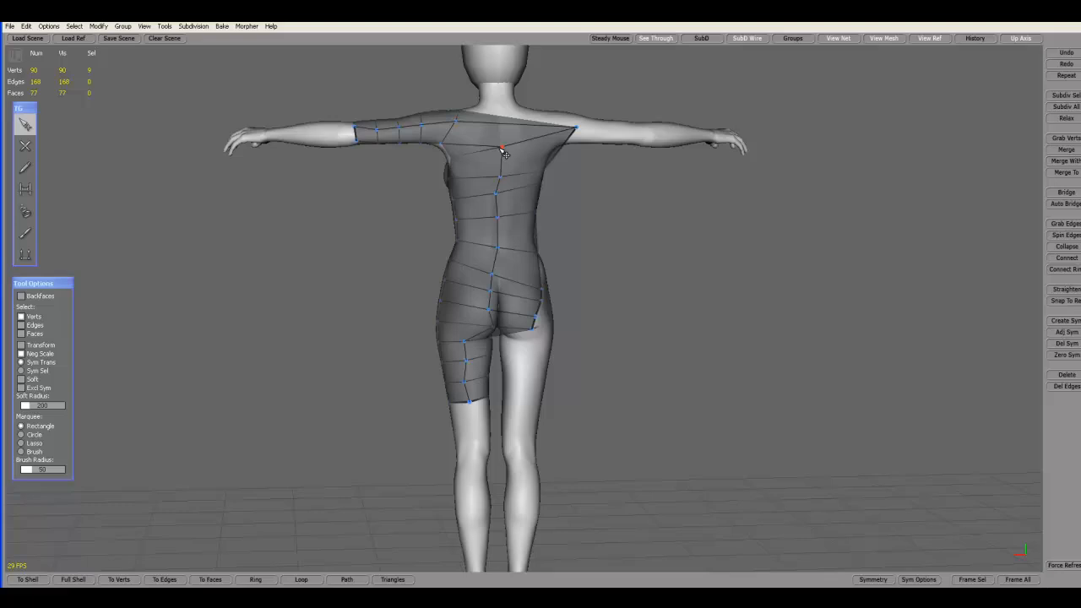
{"action": "left_click_drag", "start_coordinate": [504, 153], "coordinate": [485, 154]}
{"action": "left_click", "coordinate": [492, 165]}
{"action": "left_click", "coordinate": [498, 186], "text": "shift"}
{"action": "left_click", "coordinate": [498, 208], "text": "shift"}
{"action": "left_click", "coordinate": [499, 237], "text": "shift"}
{"action": "left_click", "coordinate": [501, 269], "text": "shift"}
{"action": "left_click", "coordinate": [497, 289], "text": "shift"}
{"action": "left_click", "coordinate": [495, 302], "text": "shift"}
{"action": "left_click", "coordinate": [493, 315], "text": "shift"}
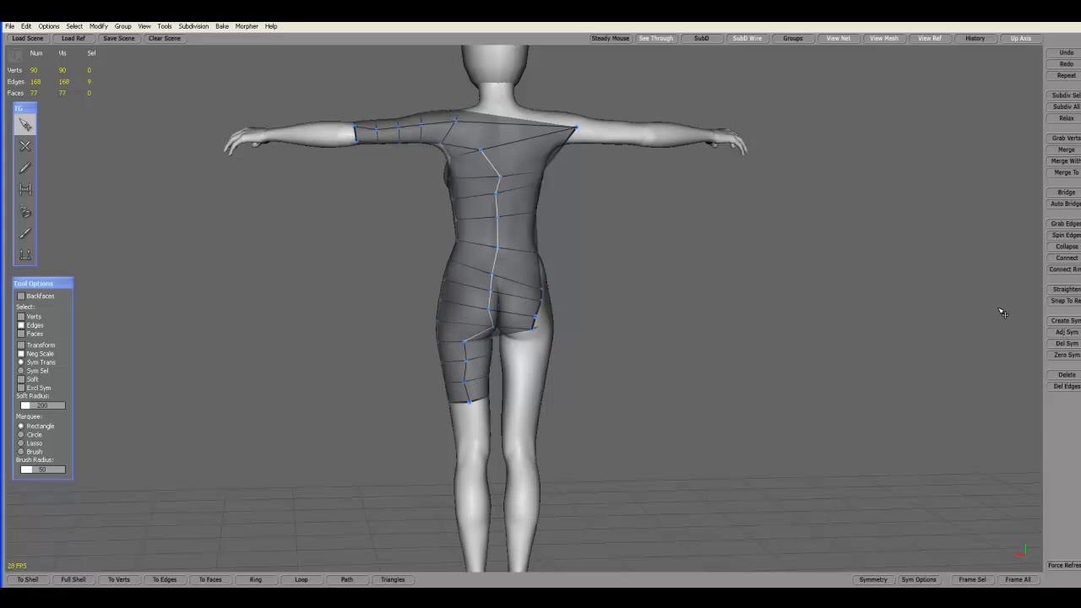
{"action": "left_click", "coordinate": [1058, 291]}
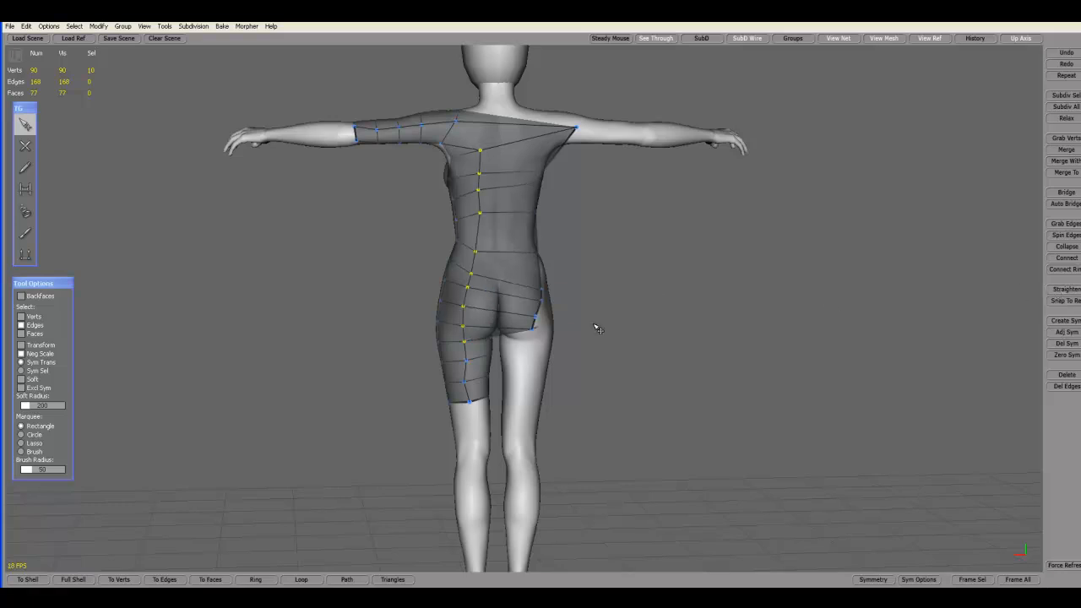
- Select the open border loop on the body's right side and zero it onto the symmetry plane
{"action": "middle_click_drag", "start_coordinate": [619, 304], "coordinate": [955, 320]}
{"action": "left_click", "coordinate": [487, 203]}
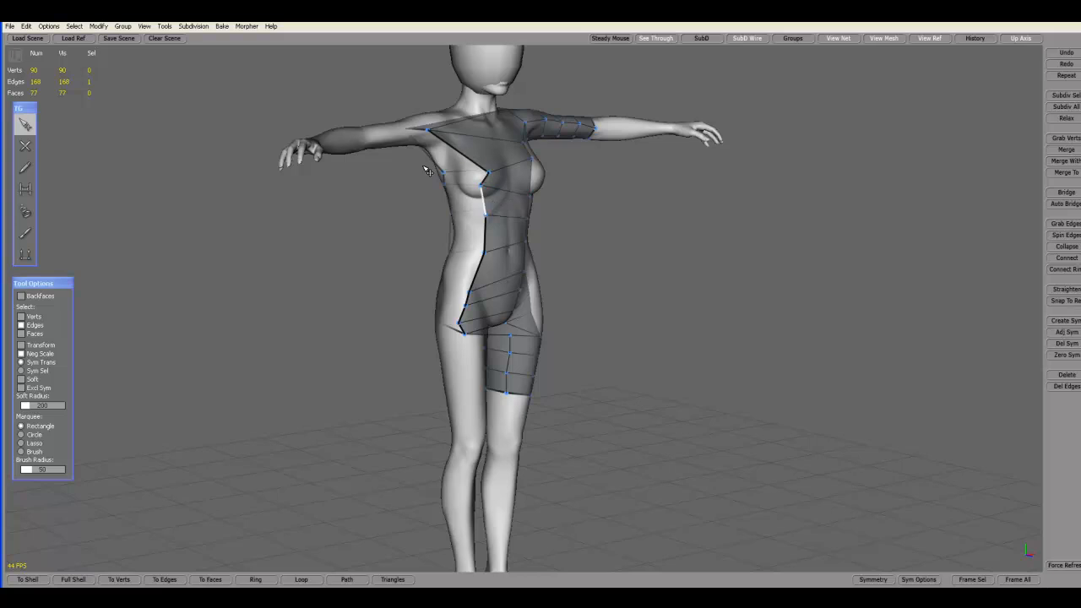
{"action": "left_click", "coordinate": [301, 579]}
{"action": "middle_click_drag", "start_coordinate": [264, 363], "coordinate": [161, 358]}
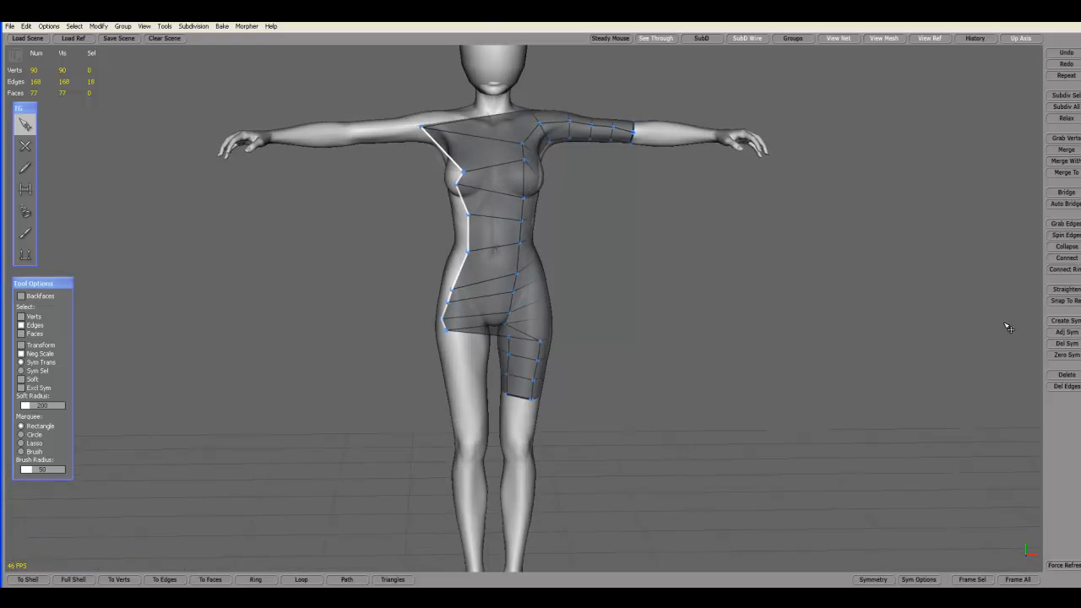
{"action": "left_click", "coordinate": [1061, 355]}
- Move the lowest front centre-line vertex at the crotch and zero it onto the symmetry plane
{"action": "middle_click_drag", "start_coordinate": [861, 314], "coordinate": [882, 164]}
{"action": "scroll", "coordinate": [760, 352], "scroll_direction": "up", "scroll_amount": 5}
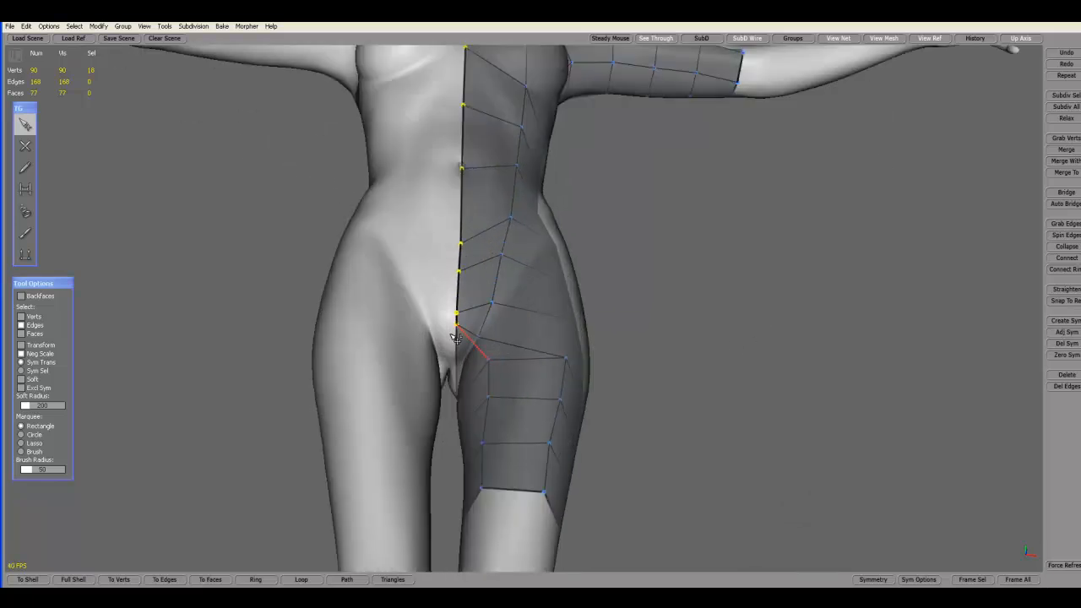
{"action": "middle_click_drag", "start_coordinate": [478, 350], "coordinate": [642, 315]}
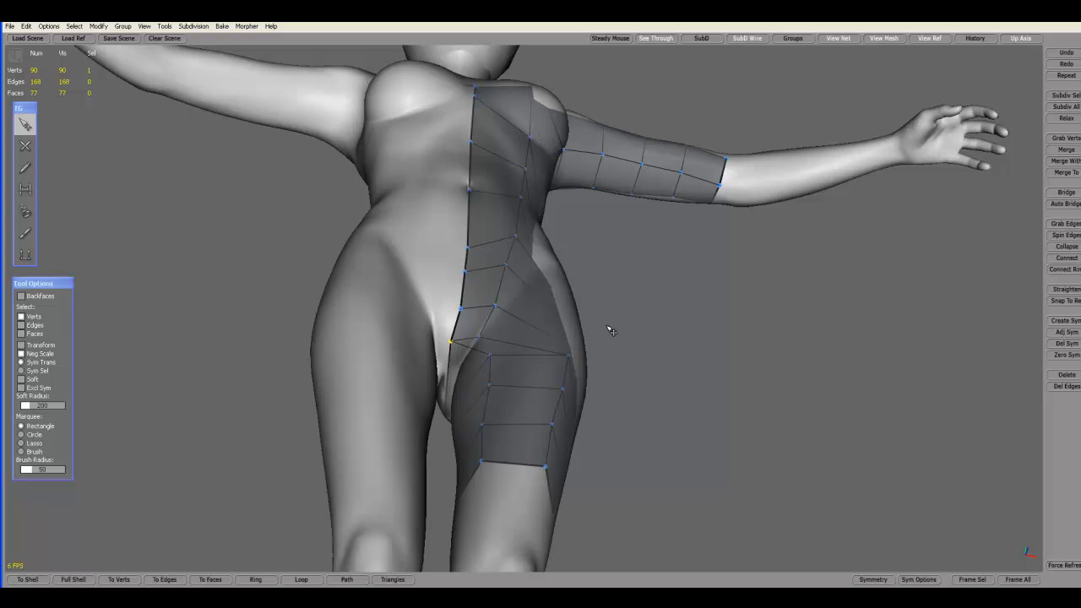
{"action": "left_click", "coordinate": [1066, 355]}
{"action": "middle_click_drag", "start_coordinate": [944, 357], "coordinate": [748, 510]}
- Reposition the front vertices around the left groin and upper thigh to even out the edge flow
{"action": "left_click_drag", "start_coordinate": [478, 345], "coordinate": [513, 335]}
{"action": "mouse_move", "coordinate": [531, 342]}
{"action": "middle_mouse_down"}
{"action": "mouse_move", "coordinate": [652, 333]}
{"action": "mouse_move", "coordinate": [521, 338]}
{"action": "middle_mouse_up"}
{"action": "scroll", "coordinate": [673, 346], "scroll_direction": "down", "scroll_amount": 3}
{"action": "left_click_drag", "start_coordinate": [502, 321], "coordinate": [539, 396]}
{"action": "left_click_drag", "start_coordinate": [613, 394], "coordinate": [639, 388], "text": "alt"}
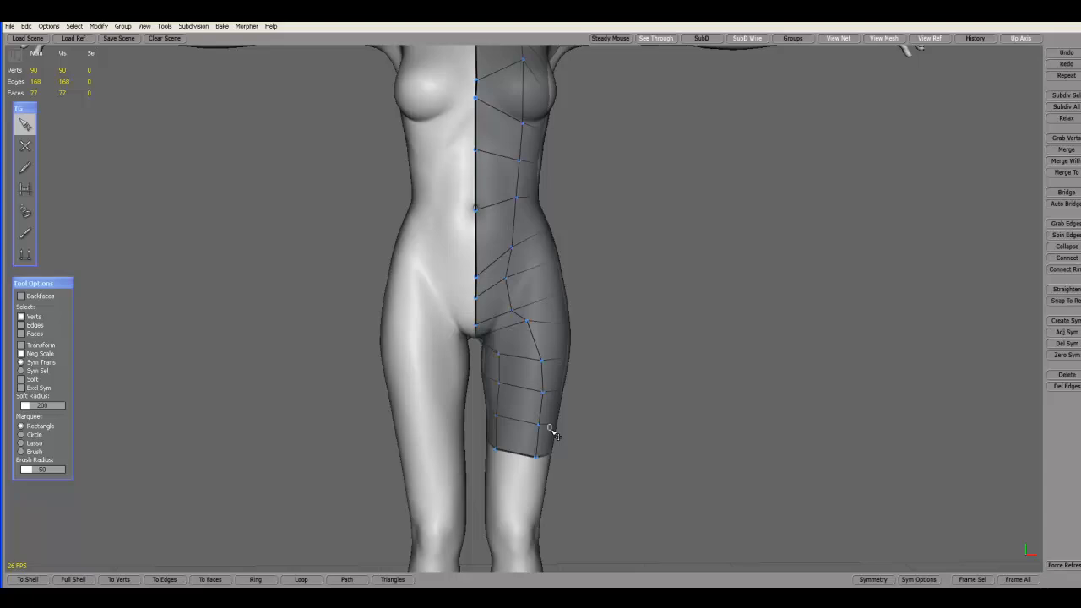
{"action": "left_click_drag", "start_coordinate": [636, 418], "coordinate": [591, 367], "text": "alt"}
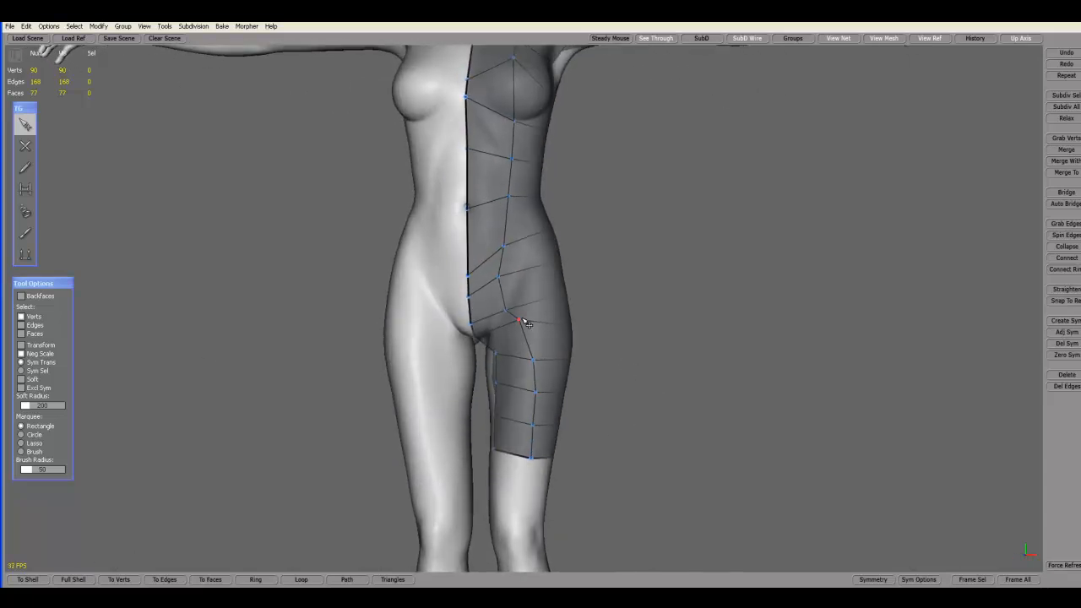
{"action": "left_click_drag", "start_coordinate": [605, 321], "coordinate": [555, 296], "text": "alt"}
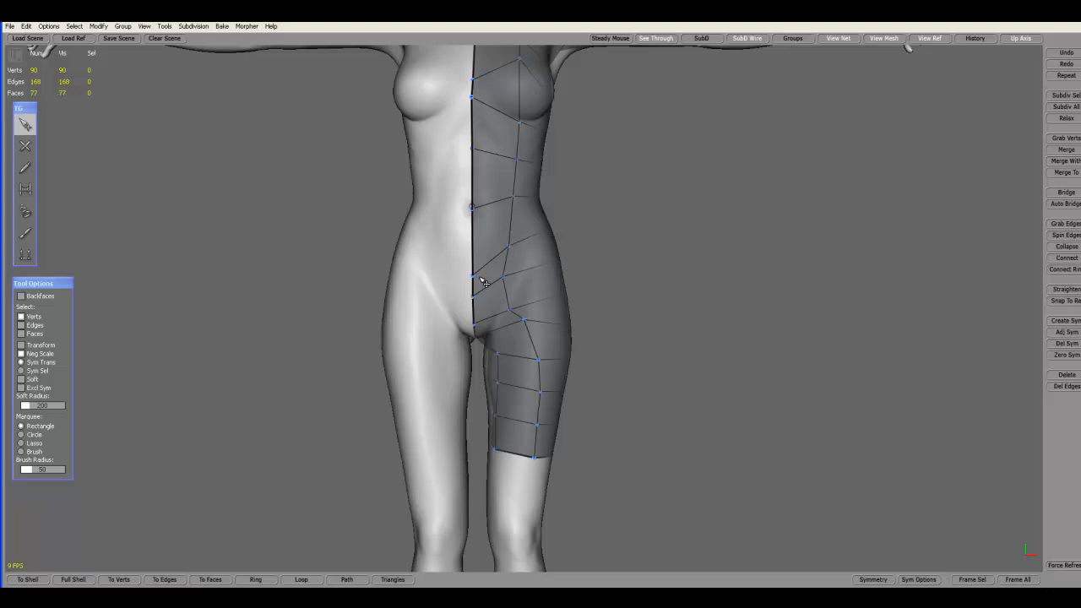
- Raise the centre-line vertex on the lower belly and adjust the vertices along the lower back upward
{"action": "left_click_drag", "start_coordinate": [474, 278], "coordinate": [477, 255]}
{"action": "middle_click_drag", "start_coordinate": [590, 213], "coordinate": [593, 266], "text": "alt"}
{"action": "left_click_drag", "start_coordinate": [484, 249], "coordinate": [255, 290]}
{"action": "left_click_drag", "start_coordinate": [497, 249], "coordinate": [497, 238]}
{"action": "left_click_drag", "start_coordinate": [462, 367], "coordinate": [463, 355]}
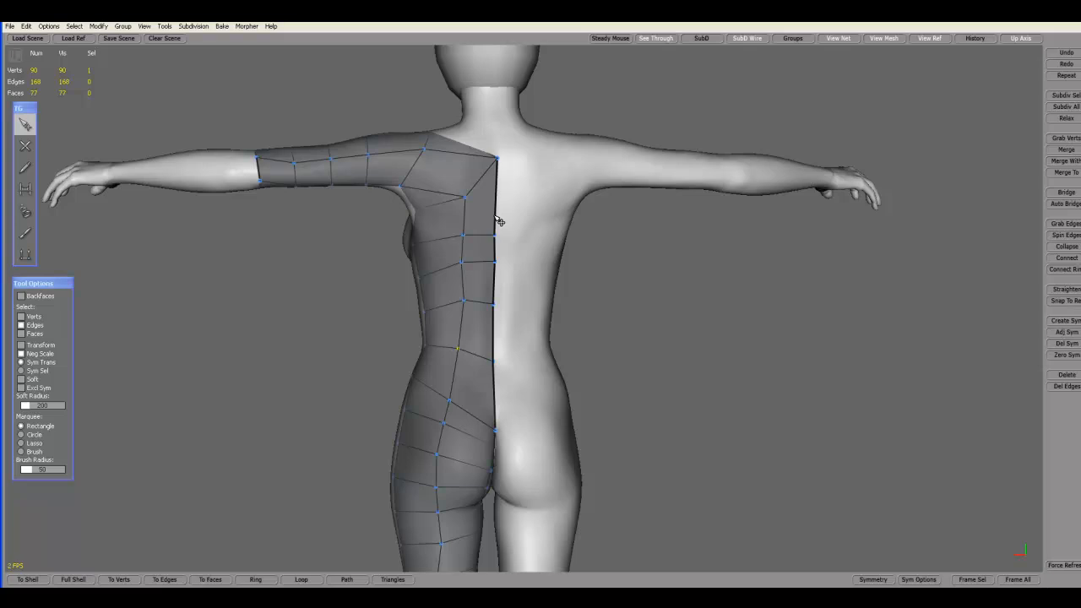
- Select the whole centre border loop from the back and zero its vertices onto the symmetry plane again
{"action": "left_click", "coordinate": [512, 213]}
{"action": "left_click", "coordinate": [300, 580]}
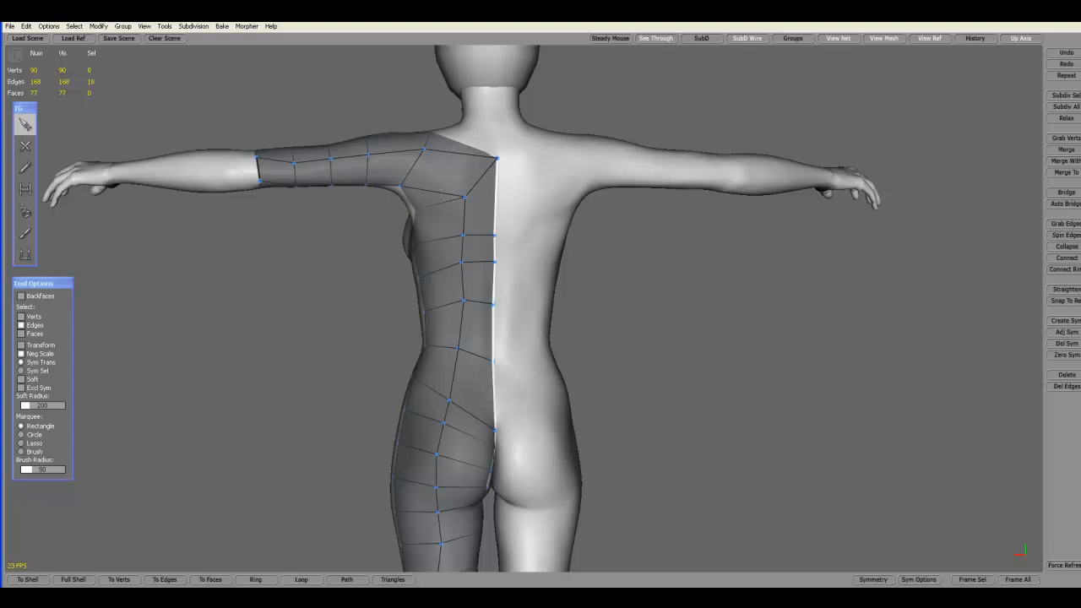
{"action": "left_click", "coordinate": [1078, 358]}
{"action": "middle_click_drag", "start_coordinate": [879, 349], "coordinate": [311, 349]}
- Turn on Backfaces, select the entire half-body mesh and mirror it to the other side with Create Sym
{"action": "scroll", "coordinate": [629, 383], "scroll_direction": "down", "scroll_amount": 5}
{"action": "scroll", "coordinate": [627, 374], "scroll_direction": "up", "scroll_amount": 2}
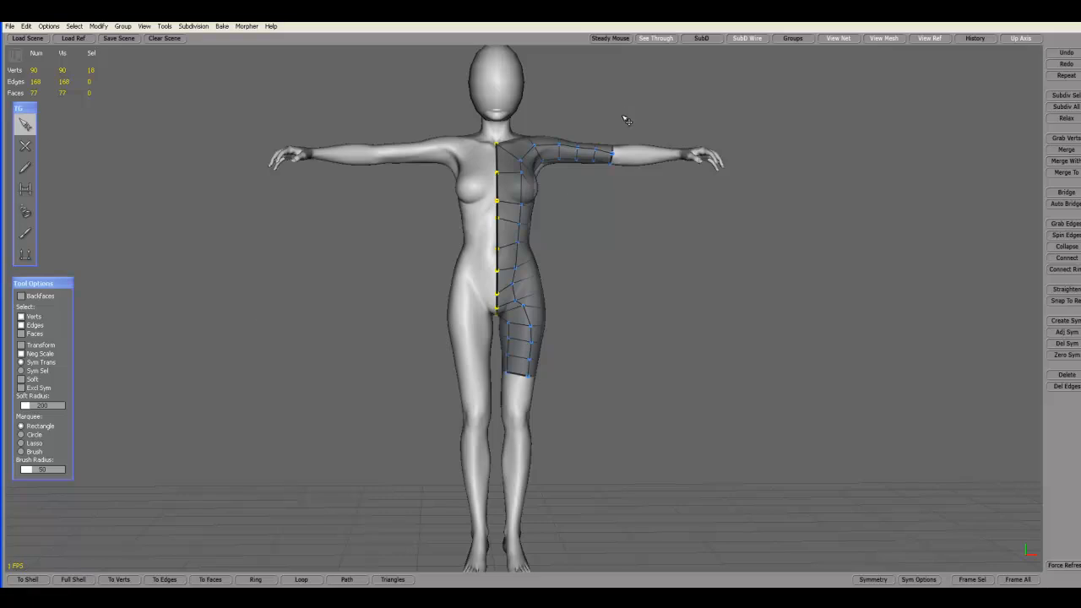
{"action": "left_click", "coordinate": [26, 298]}
{"action": "left_click_drag", "start_coordinate": [631, 113], "coordinate": [473, 465]}
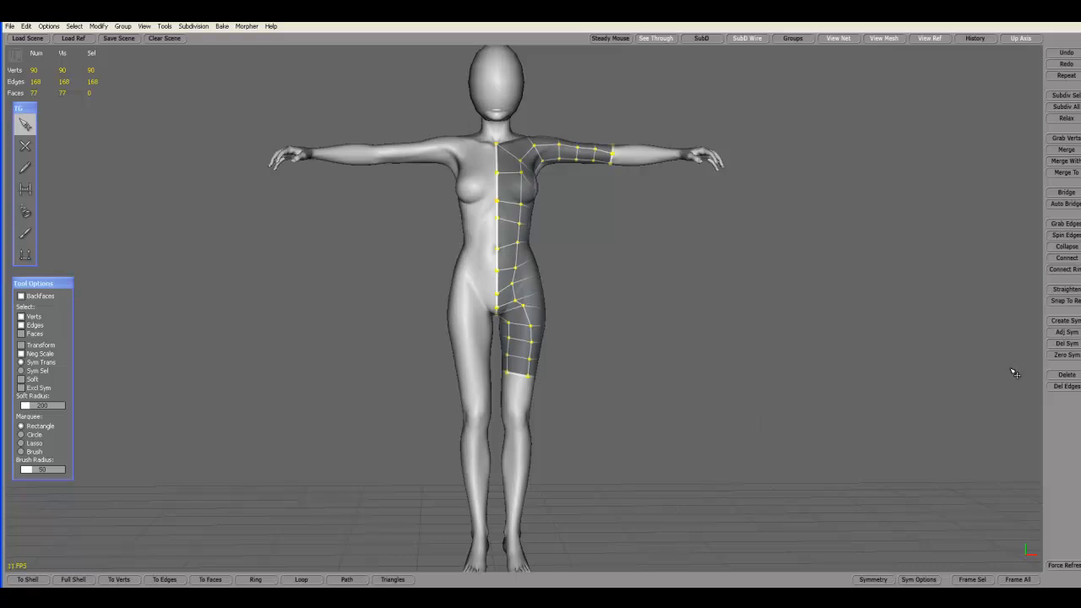
{"action": "left_click", "coordinate": [1063, 321]}
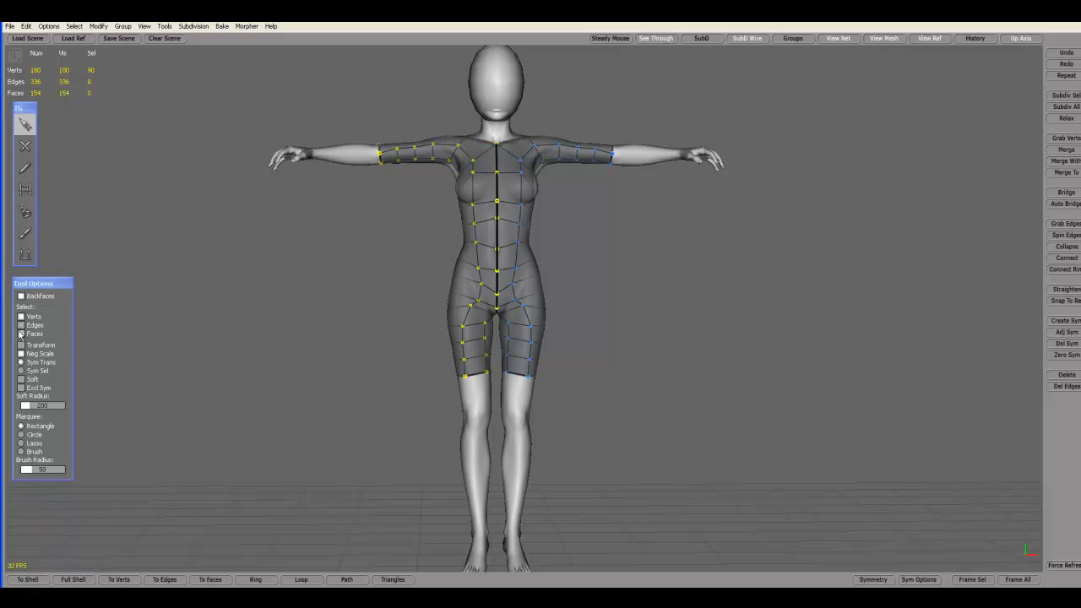
- Hide the reference, select the vertices along the centre seam and merge the duplicates where the two halves meet
{"action": "left_click", "coordinate": [930, 38]}
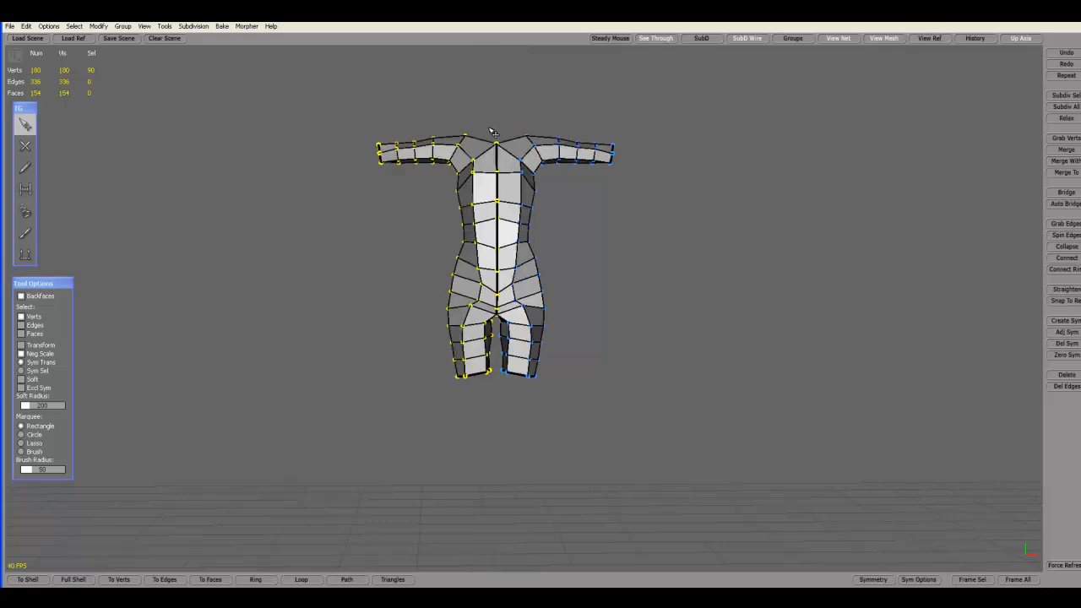
{"action": "left_click_drag", "start_coordinate": [491, 129], "coordinate": [507, 327]}
{"action": "middle_click_drag", "start_coordinate": [739, 273], "coordinate": [243, 273]}
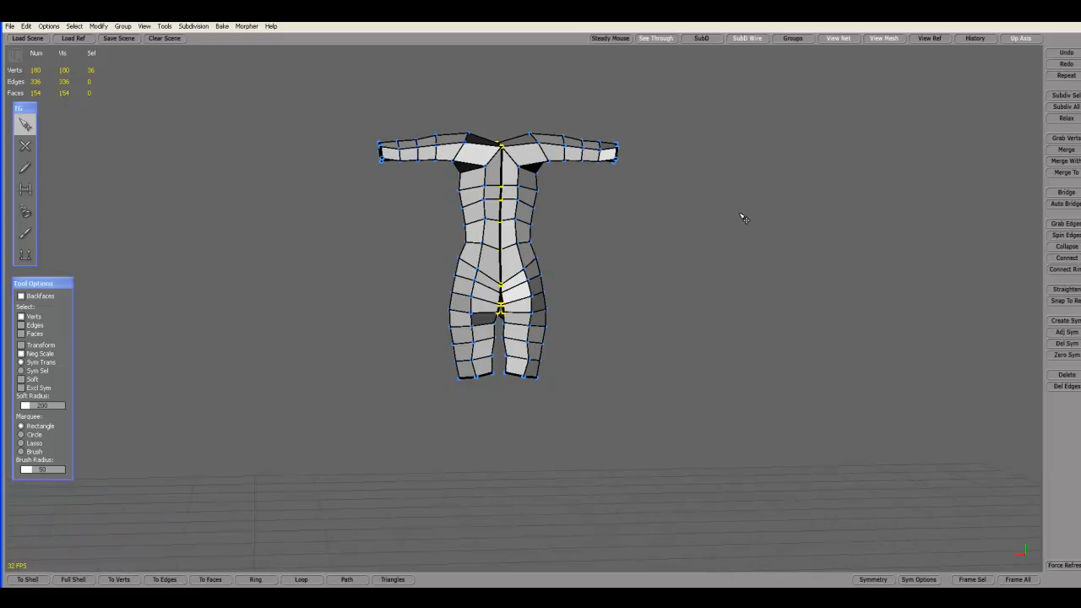
{"action": "left_click", "coordinate": [1066, 174]}
- Select the centre edge loop running down the back and zero it onto the symmetry plane
{"action": "middle_click_drag", "start_coordinate": [853, 262], "coordinate": [785, 312]}
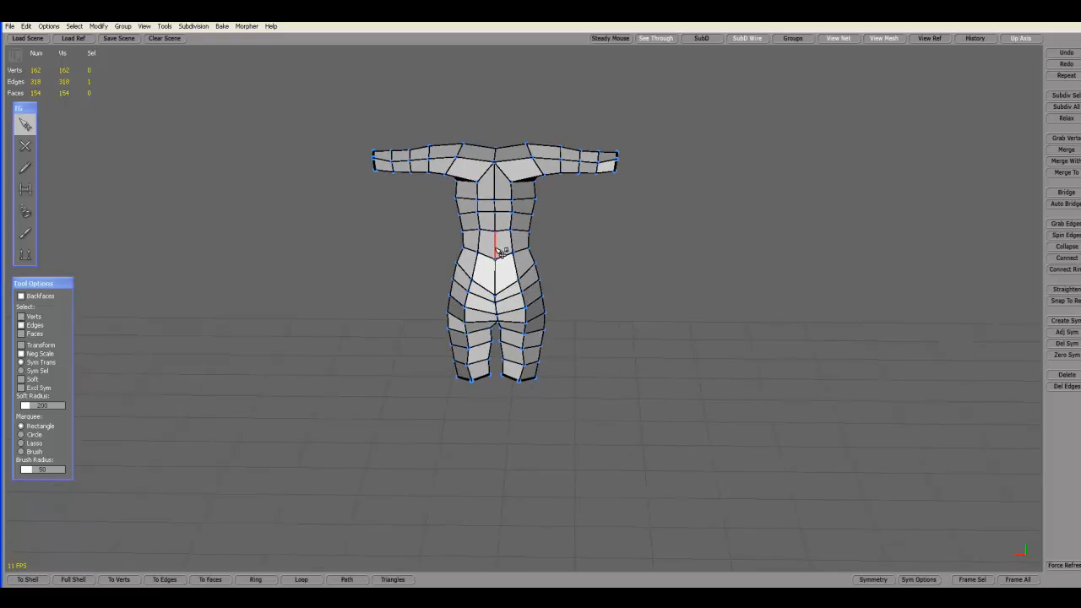
{"action": "left_click", "coordinate": [301, 580]}
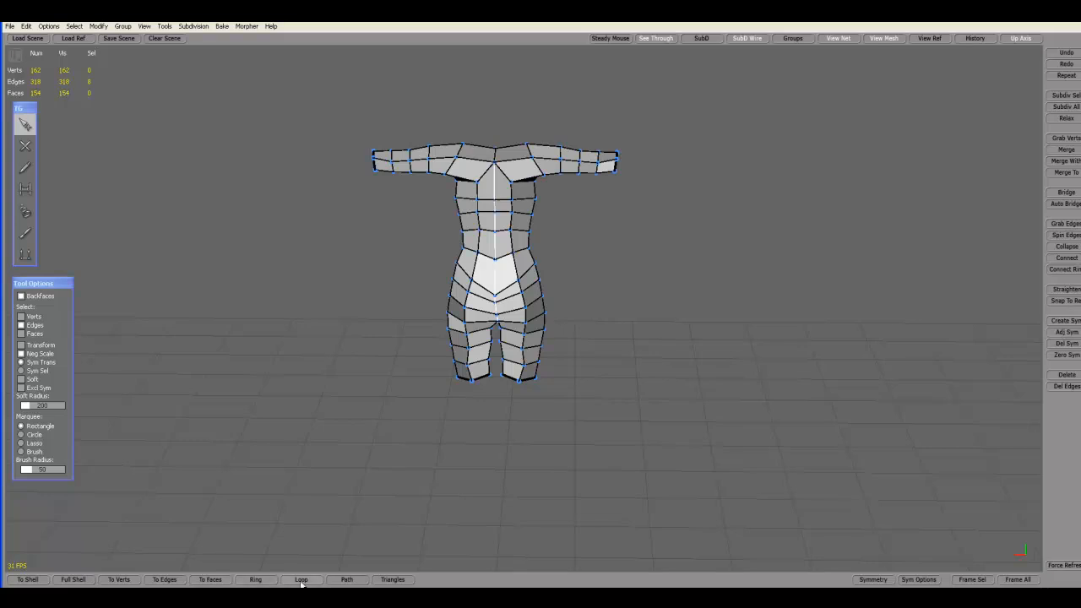
{"action": "left_click", "coordinate": [1068, 356]}
{"action": "middle_click_drag", "start_coordinate": [992, 333], "coordinate": [374, 295]}
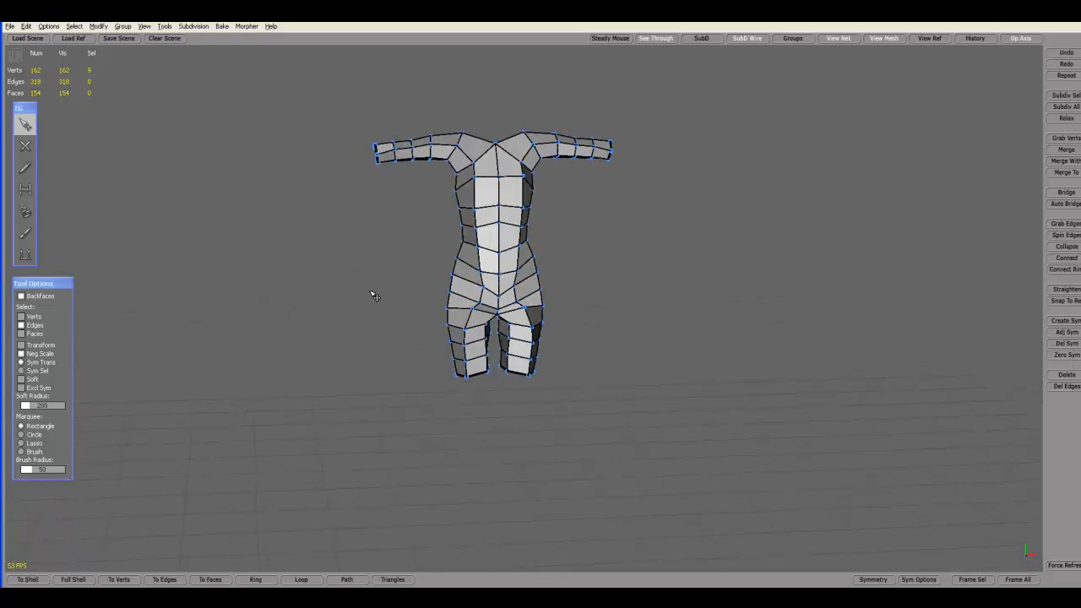
- Show the reference again and examine the mirrored torso in the subdivision preview, then leave the preview
{"action": "left_click", "coordinate": [928, 39]}
{"action": "left_click", "coordinate": [711, 40]}
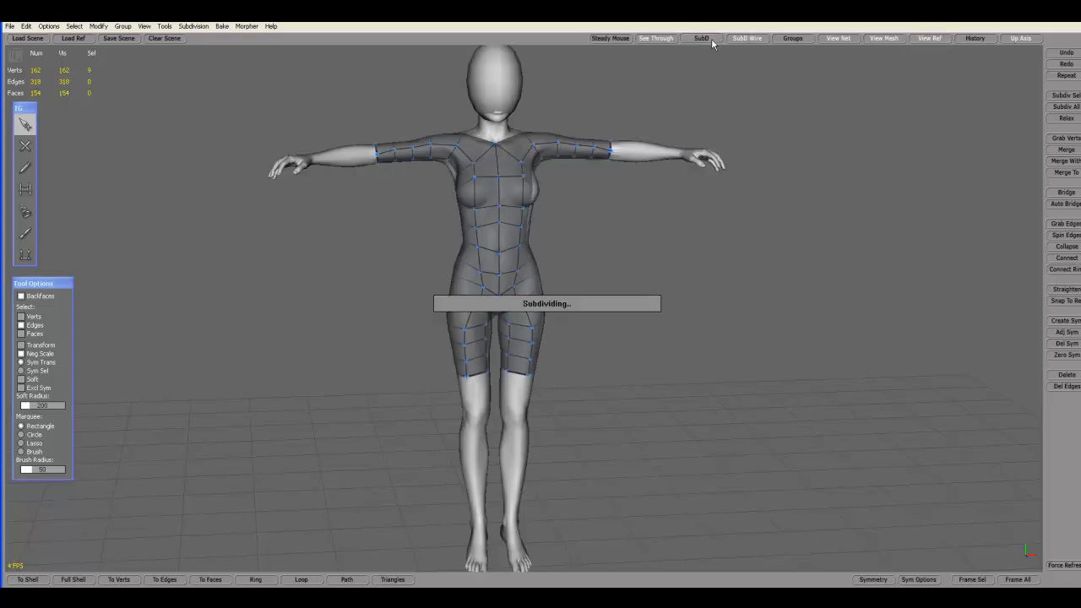
{"action": "middle_click_drag", "start_coordinate": [762, 195], "coordinate": [729, 180]}
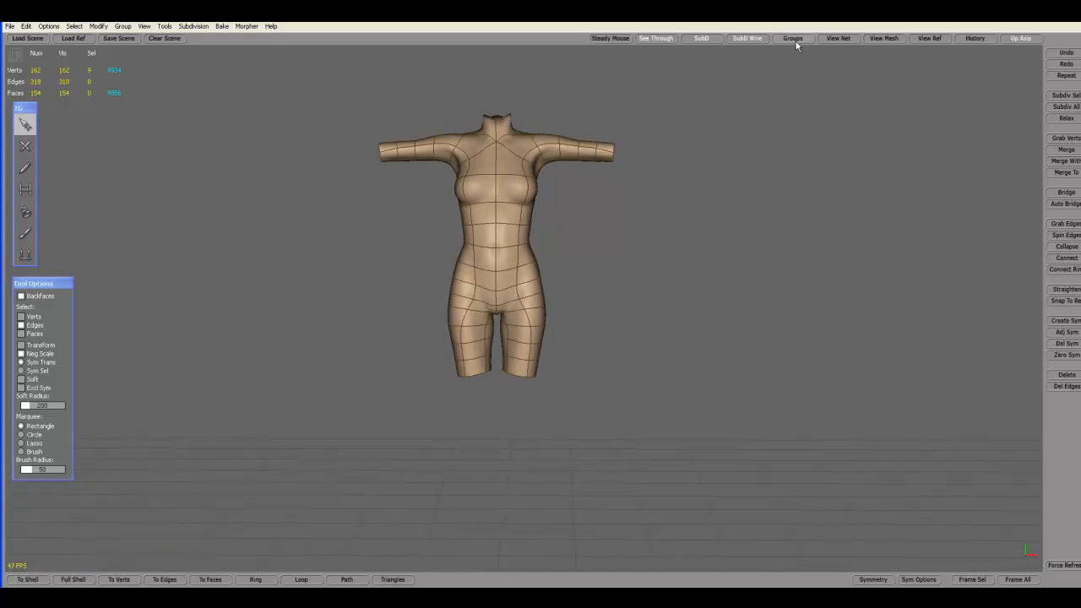
{"action": "left_click", "coordinate": [702, 39]}
- Hide the reference and delete the centre edge bridging the neck opening, removing its two adjoining faces
{"action": "middle_click_drag", "start_coordinate": [724, 121], "coordinate": [649, 206]}
{"action": "right_click_drag", "start_coordinate": [632, 184], "coordinate": [637, 176], "text": "alt"}
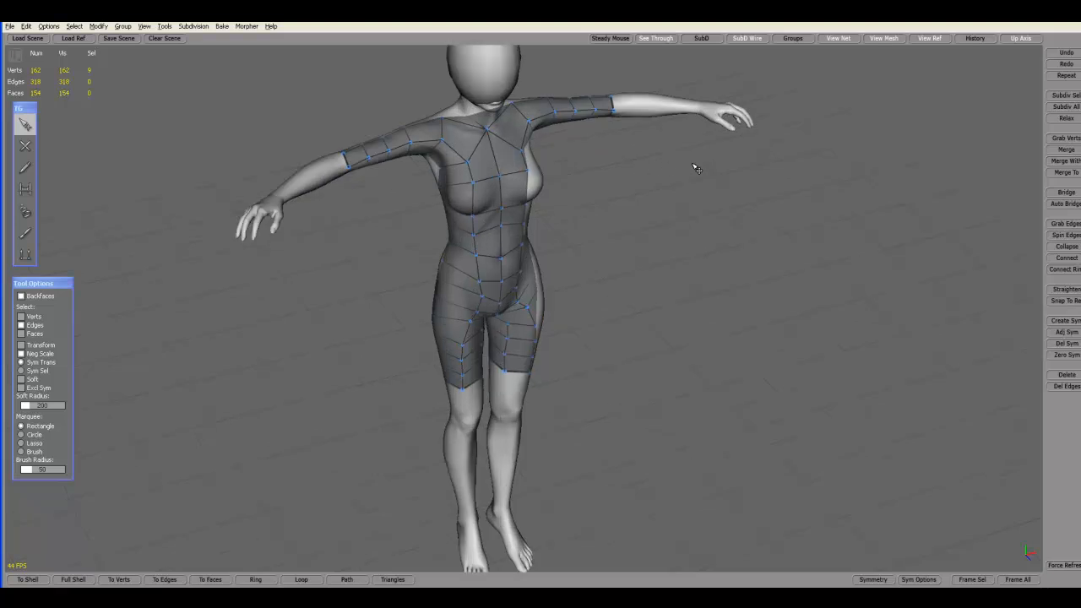
{"action": "middle_click_drag", "start_coordinate": [695, 169], "coordinate": [746, 242]}
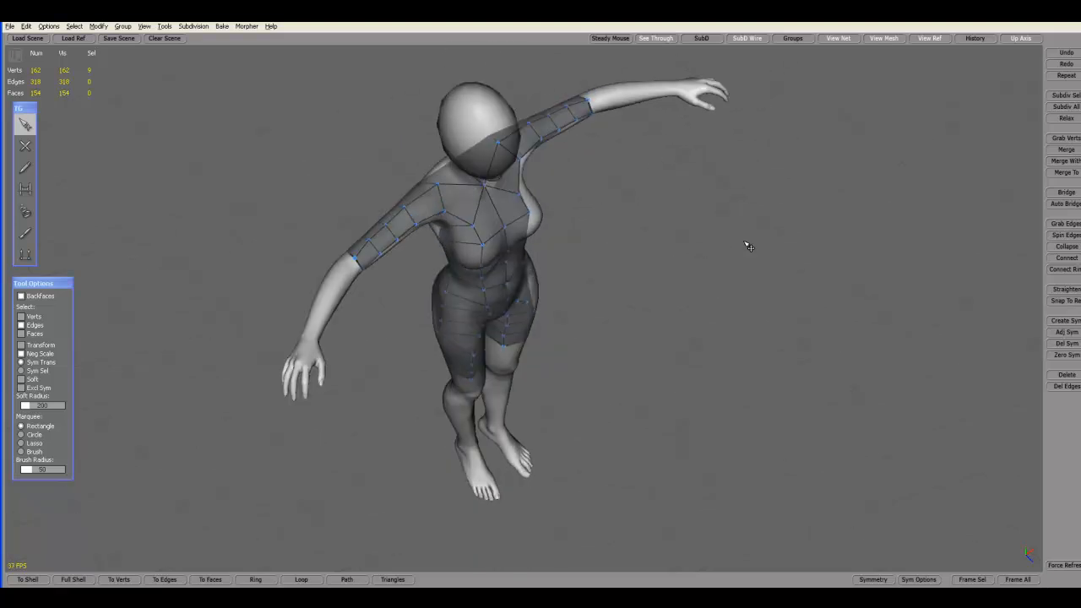
{"action": "left_click", "coordinate": [923, 39]}
{"action": "middle_click_drag", "start_coordinate": [673, 206], "coordinate": [669, 279]}
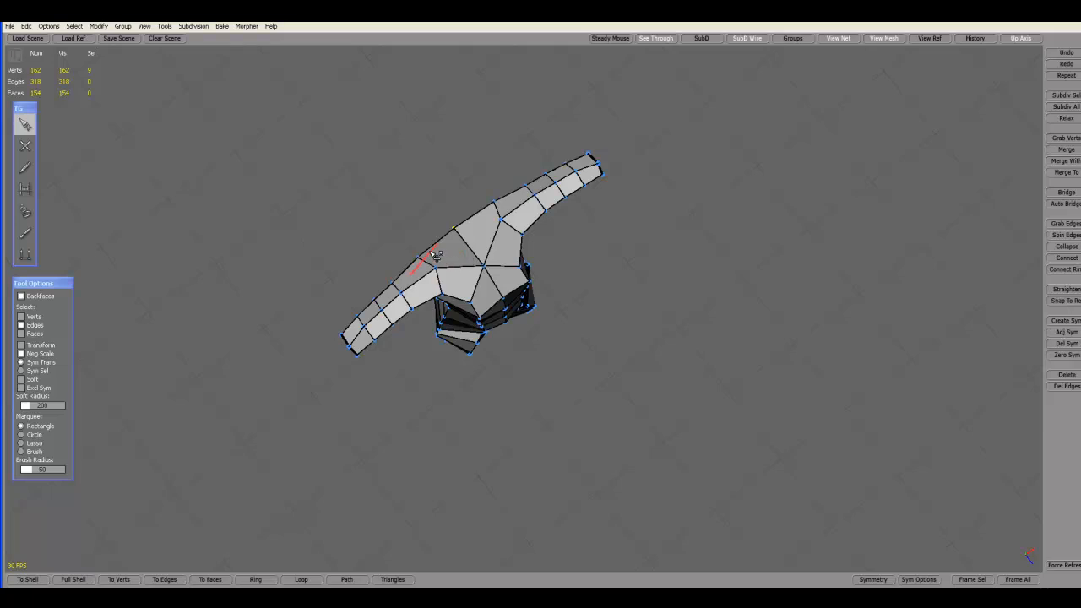
{"action": "key", "text": "3"}
{"action": "left_click", "coordinate": [454, 262]}
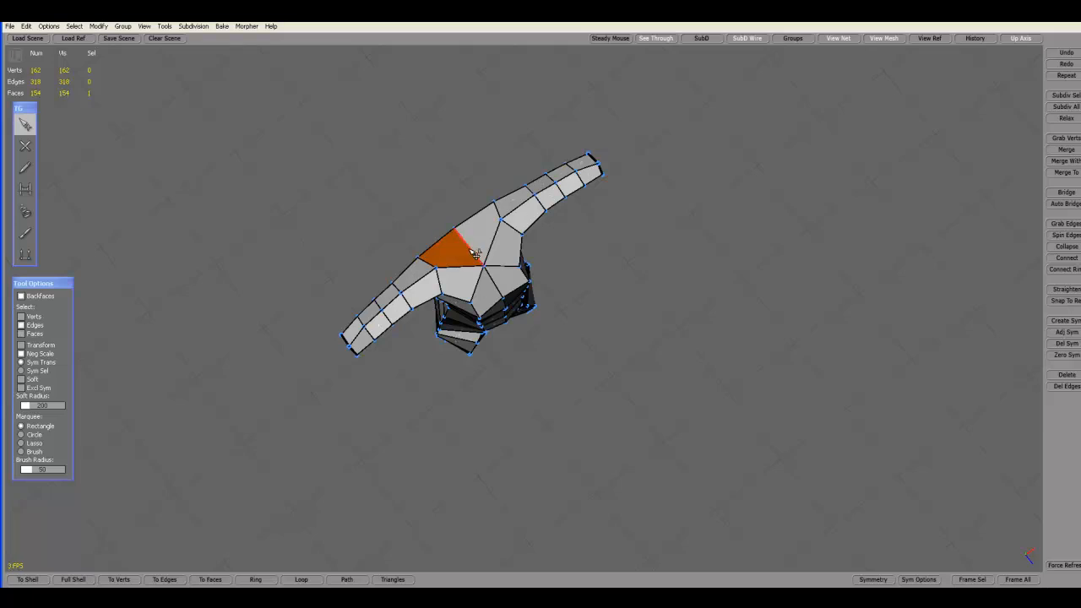
{"action": "left_click", "coordinate": [475, 252]}
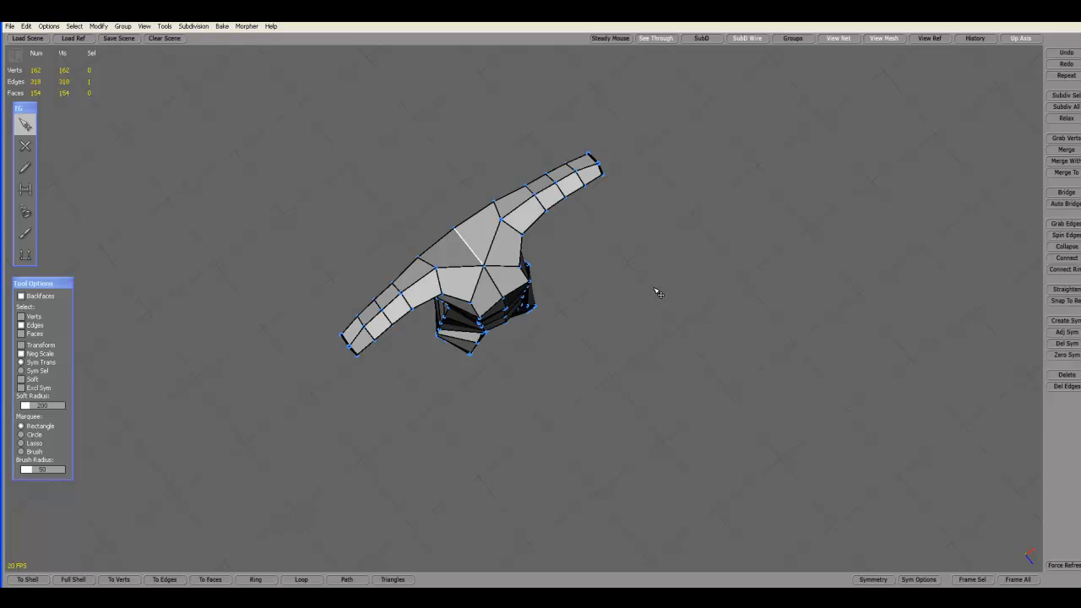
{"action": "key", "text": "Delete"}
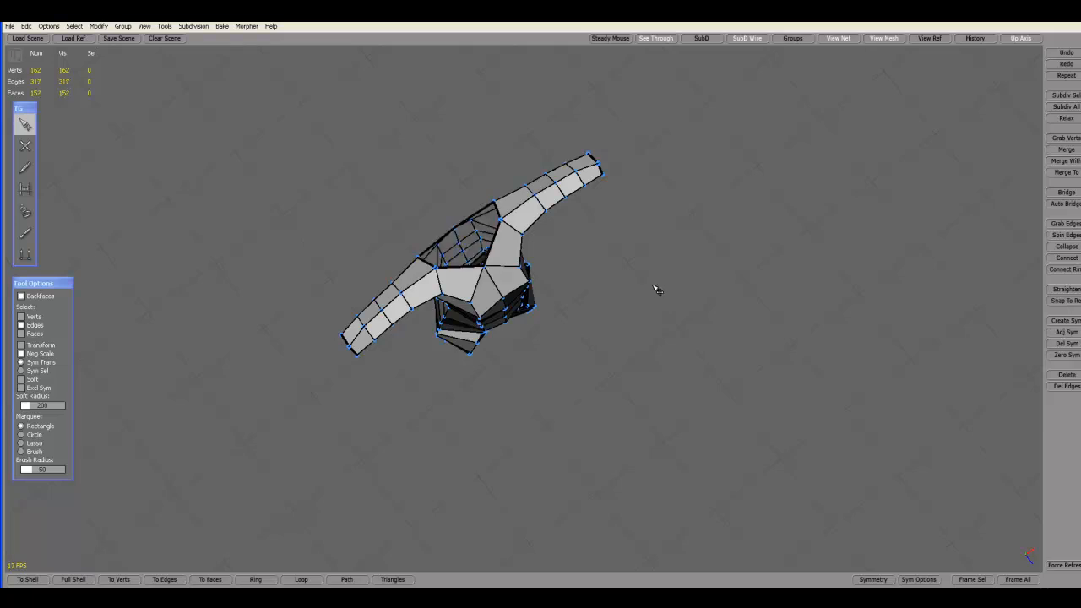
- Show the reference, turn on Symmetry and reposition the vertices around the back of the neck and upper back
{"action": "left_click", "coordinate": [924, 40]}
{"action": "middle_click_drag", "start_coordinate": [734, 273], "coordinate": [358, 155]}
{"action": "middle_click_drag", "start_coordinate": [682, 226], "coordinate": [620, 220]}
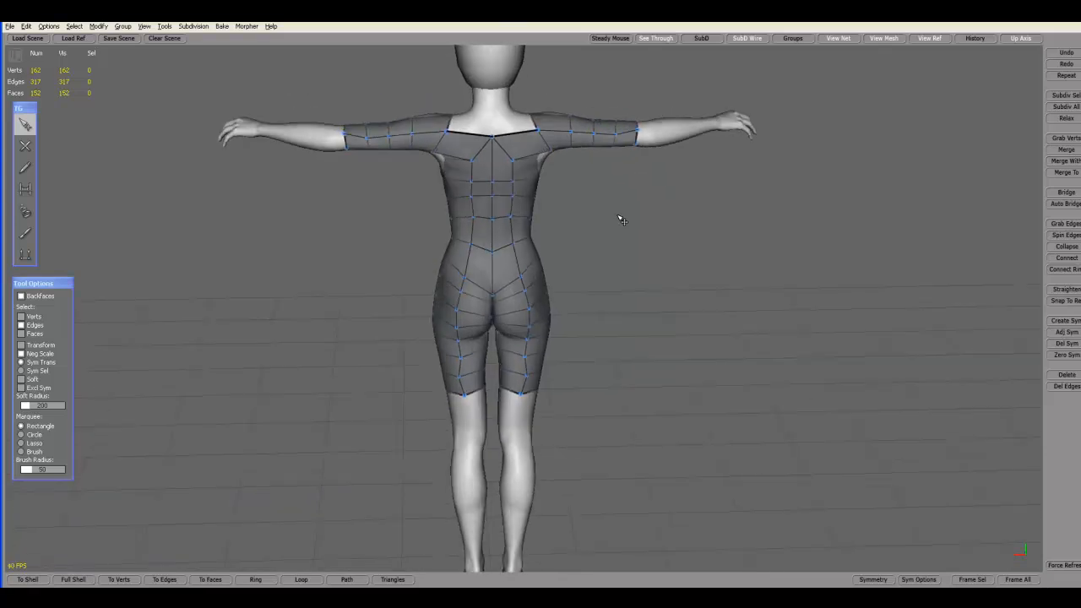
{"action": "left_click", "coordinate": [871, 581]}
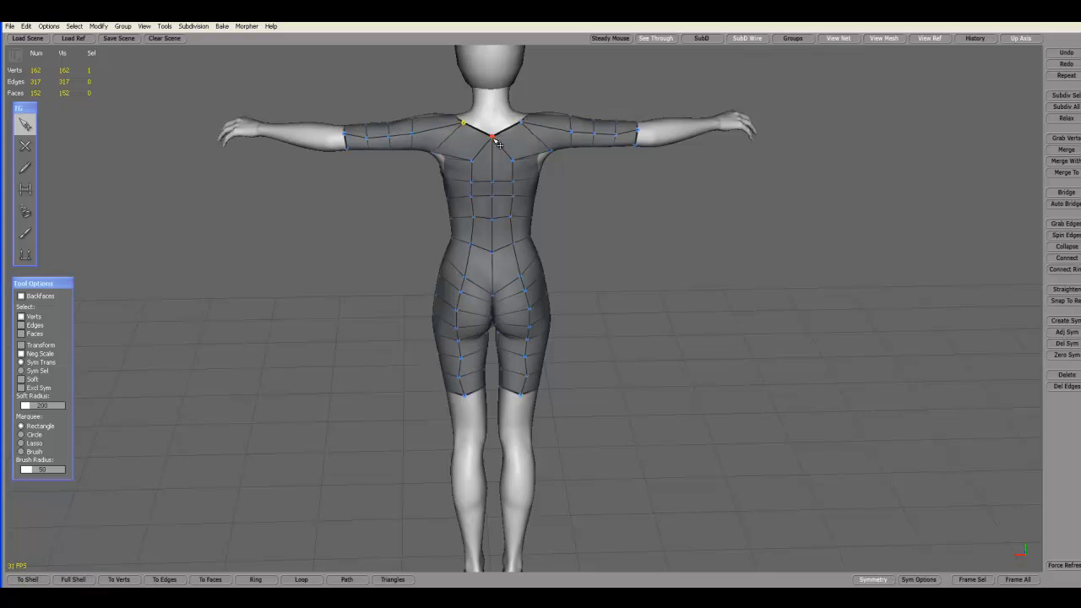
{"action": "middle_click_drag", "start_coordinate": [588, 192], "coordinate": [705, 195]}
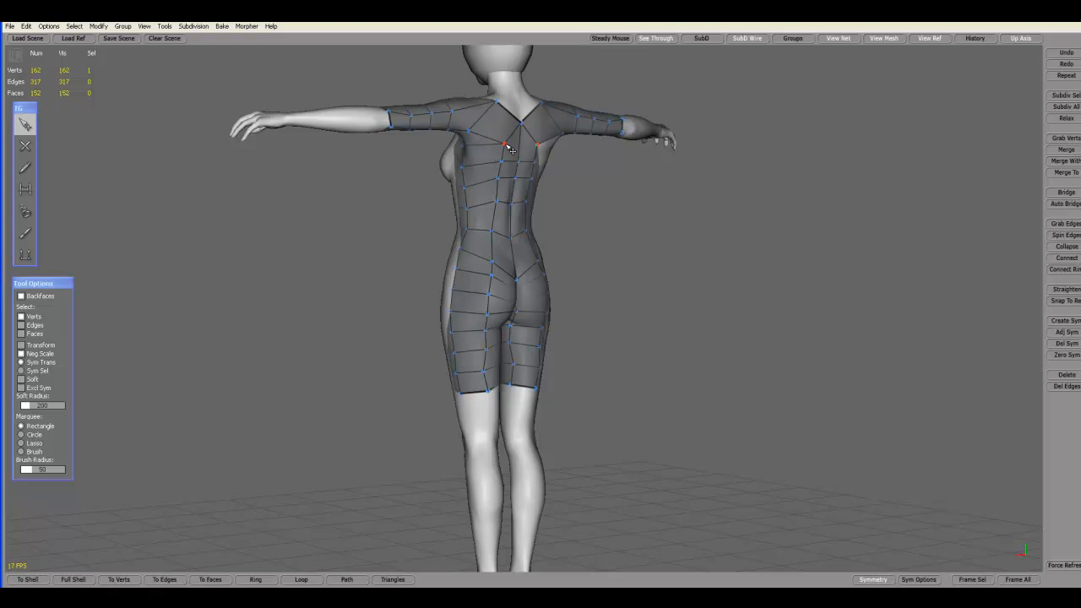
- Turn on the subdivision preview and check the smoothed torso with its open neck from the front
{"action": "middle_click_drag", "start_coordinate": [581, 184], "coordinate": [946, 211]}
{"action": "left_click", "coordinate": [708, 39]}
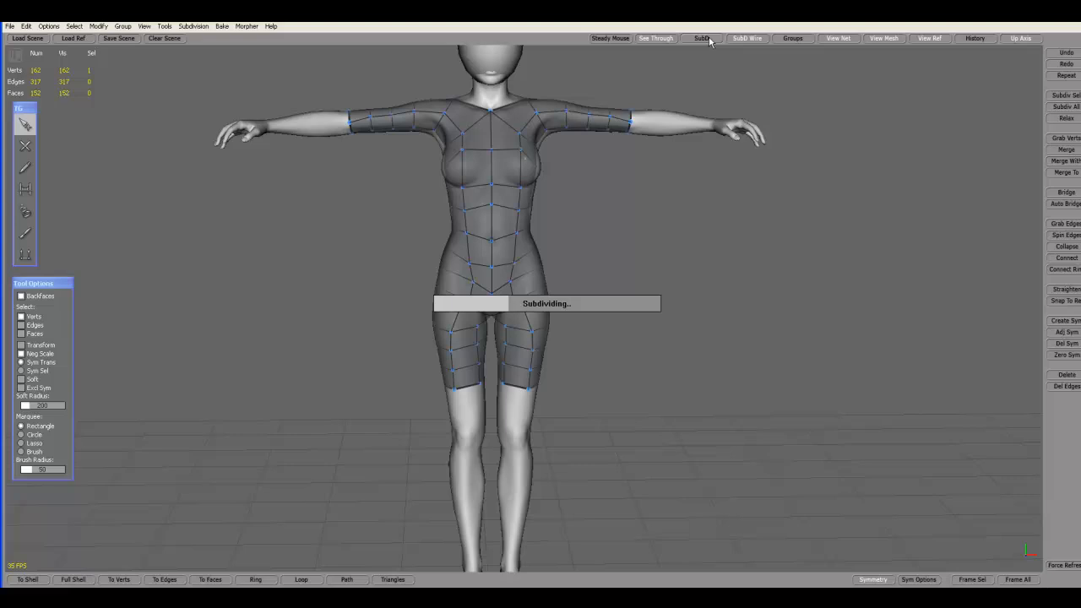
{"action": "mouse_move", "coordinate": [743, 153]}
{"action": "middle_mouse_down"}
{"action": "mouse_move", "coordinate": [358, 159]}
{"action": "mouse_move", "coordinate": [243, 148]}
{"action": "mouse_move", "coordinate": [799, 142]}
{"action": "mouse_move", "coordinate": [684, 143]}
{"action": "mouse_move", "coordinate": [735, 143]}
{"action": "middle_mouse_up"}
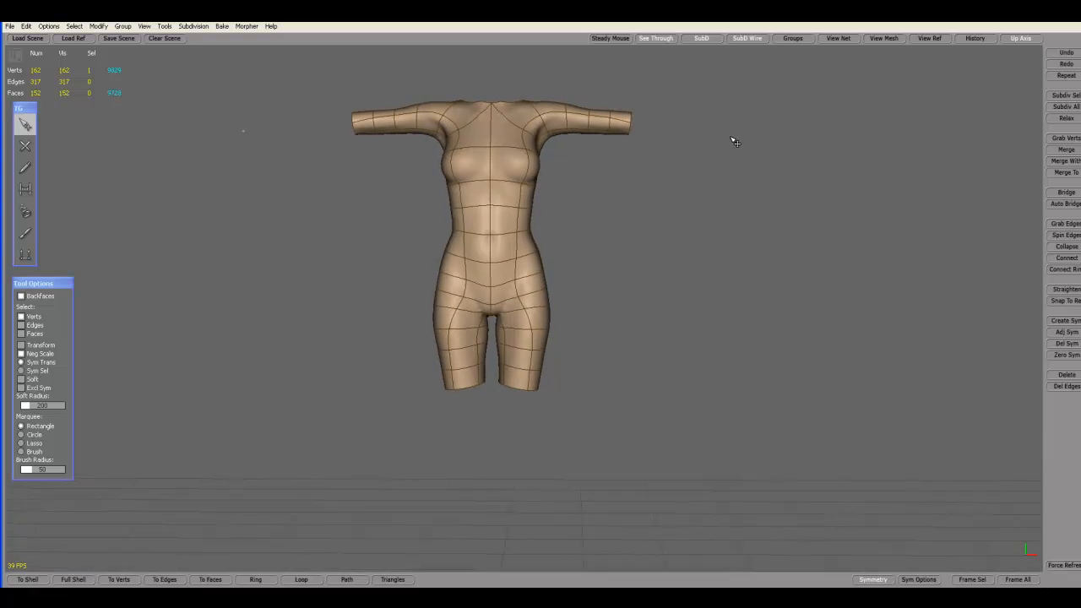